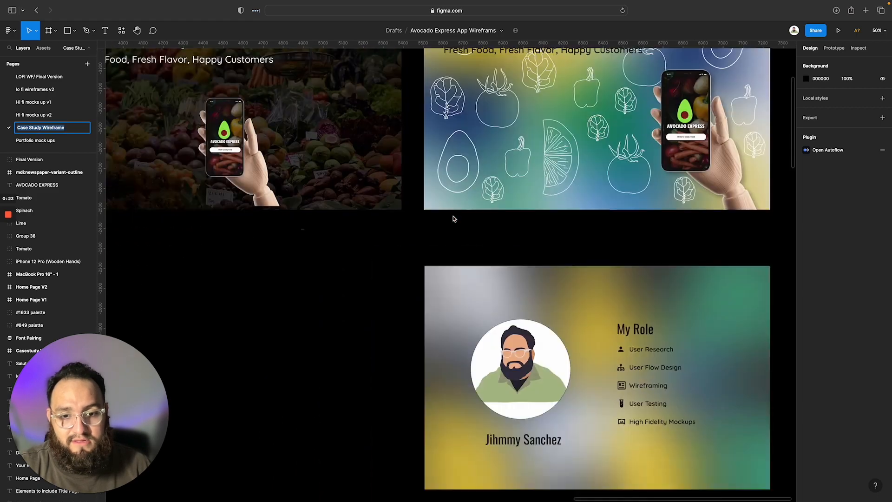
Look over the case study wireframe beside the finished pages, down to the Design Elements and Problem/Solution sections
scroll(348, 275, down, 2)
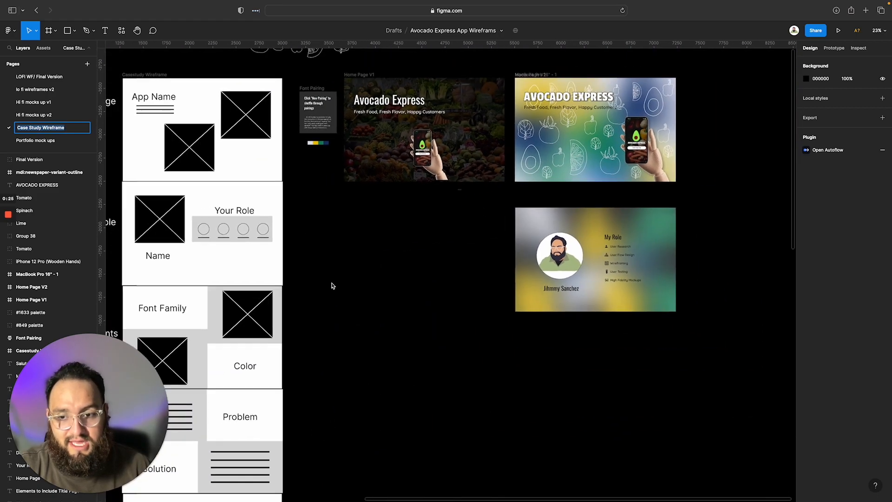
scroll(330, 285, left, 5)
scroll(308, 337, down, 2)
scroll(308, 338, left, 2)
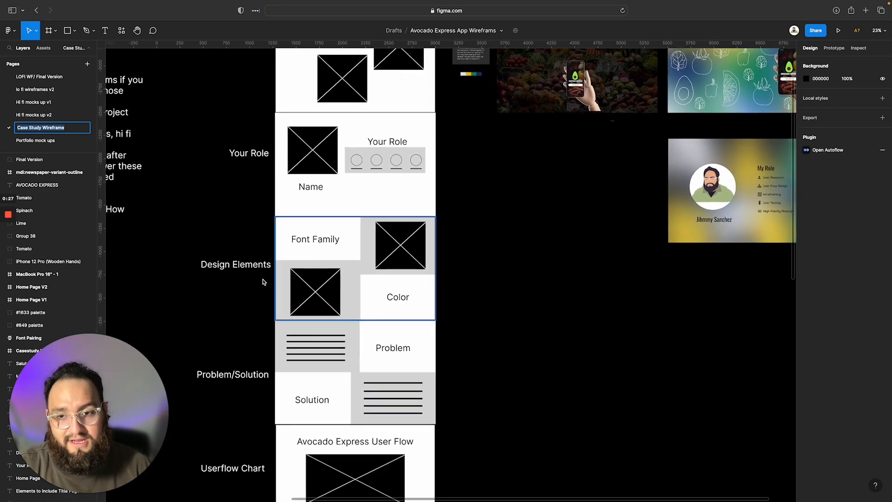
scroll(304, 272, up, 5)
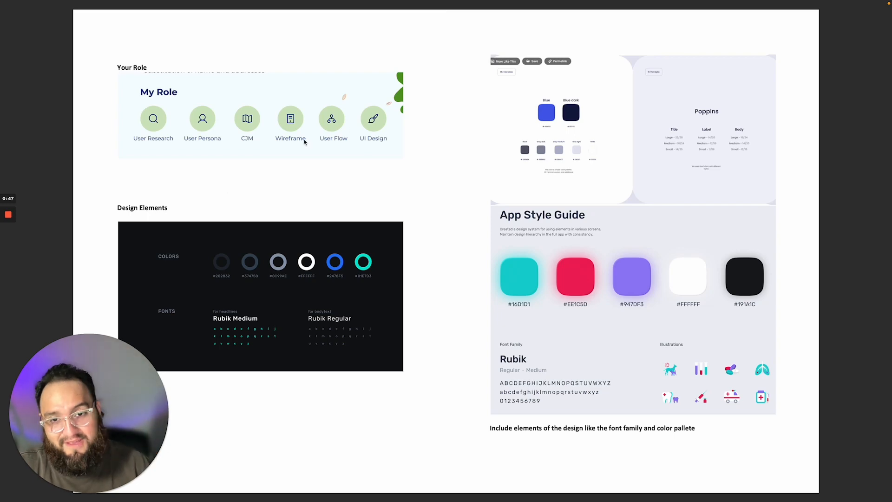
Study the reference document's Design Elements page, comparing its color palettes, font samples and App Style Guide examples
scroll(241, 278, up, 5)
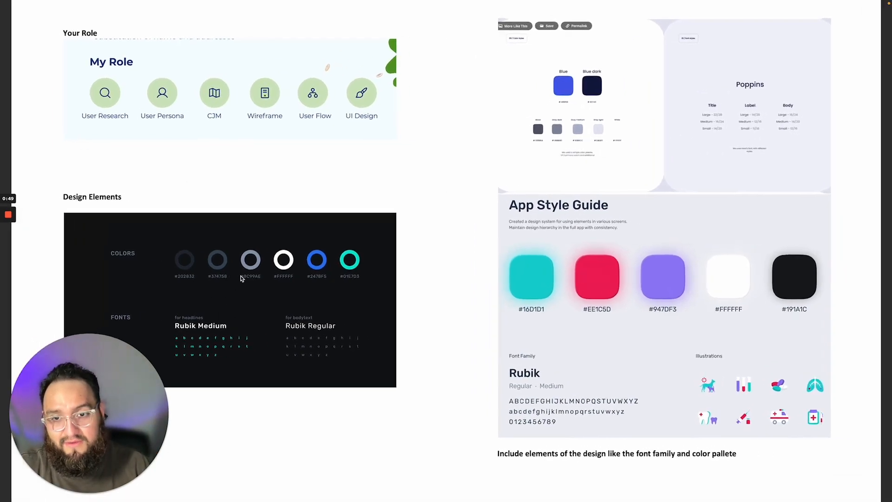
scroll(241, 278, left, 2)
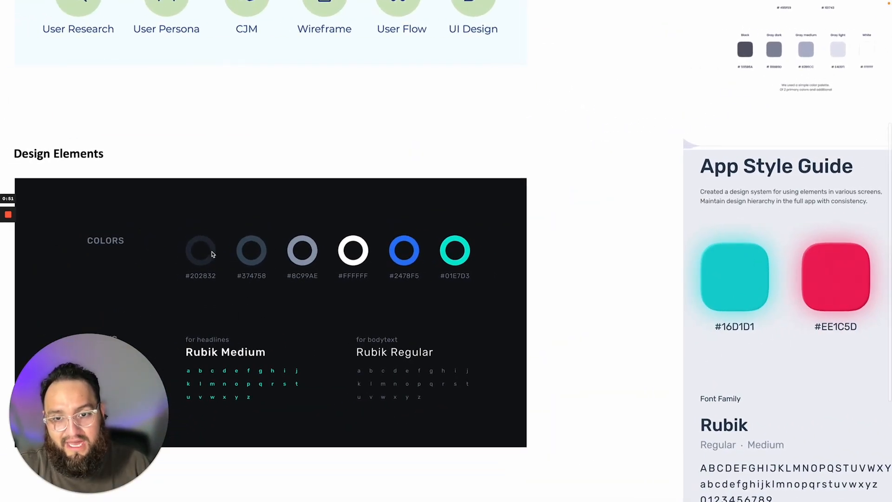
scroll(467, 271, down, 1)
scroll(467, 269, right, 4)
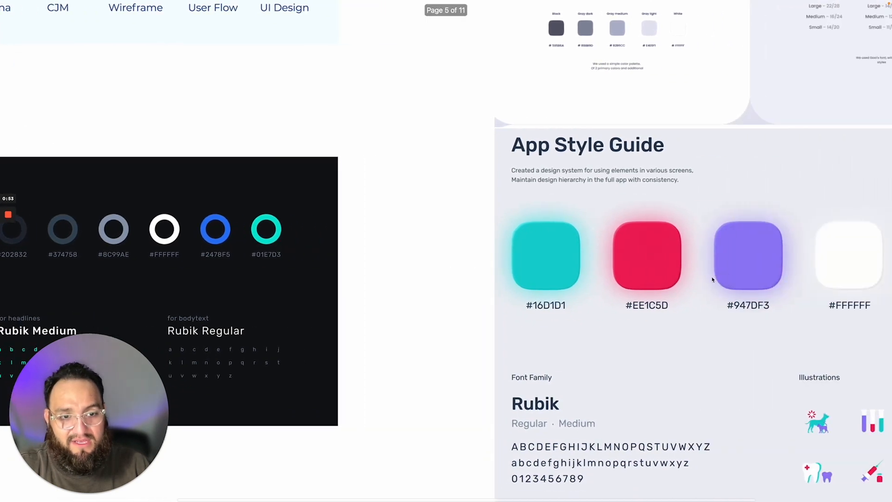
scroll(715, 279, right, 3)
scroll(801, 267, left, 6)
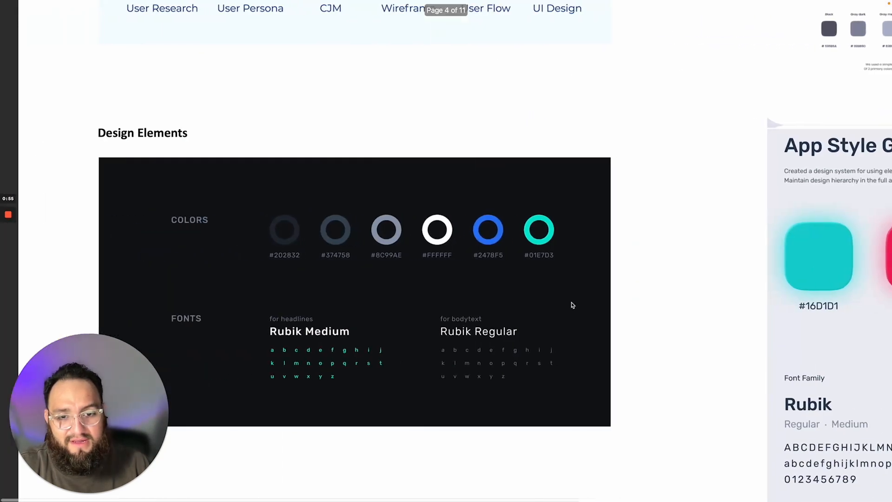
scroll(572, 305, right, 2)
scroll(349, 325, left, 3)
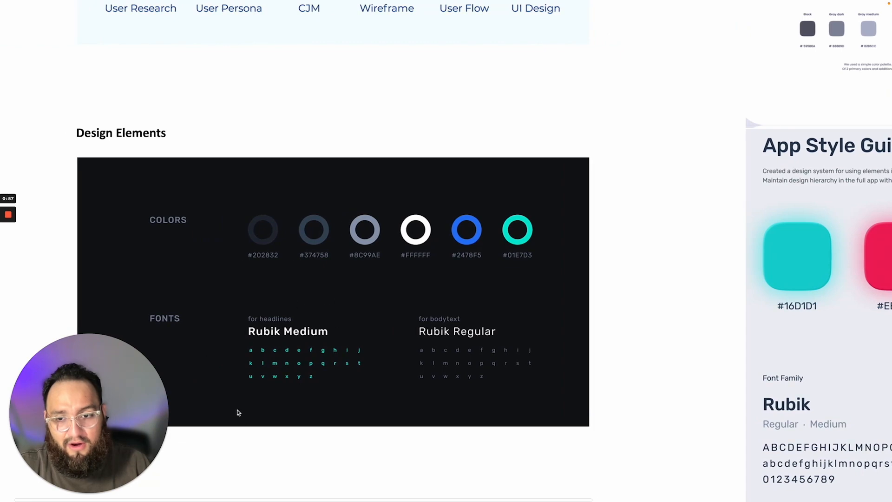
scroll(242, 420, down, 1)
scroll(241, 421, down, 1)
scroll(349, 358, right, 4)
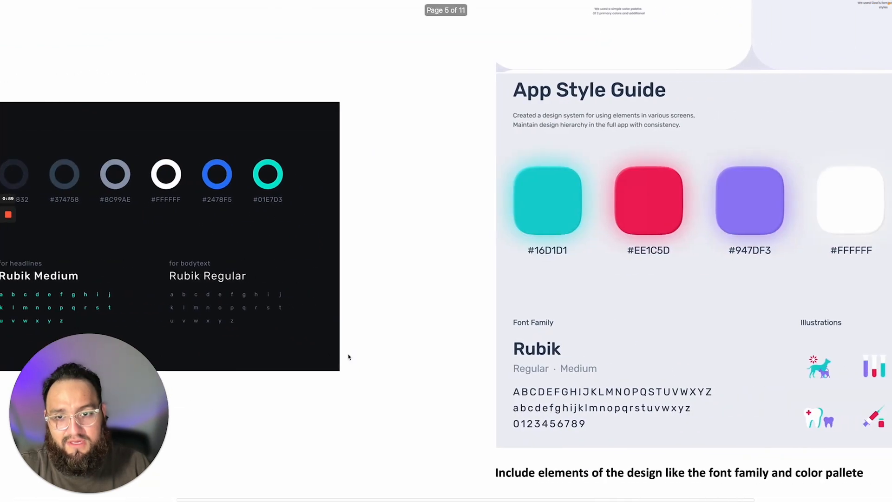
scroll(607, 416, down, 3)
scroll(607, 417, up, 10)
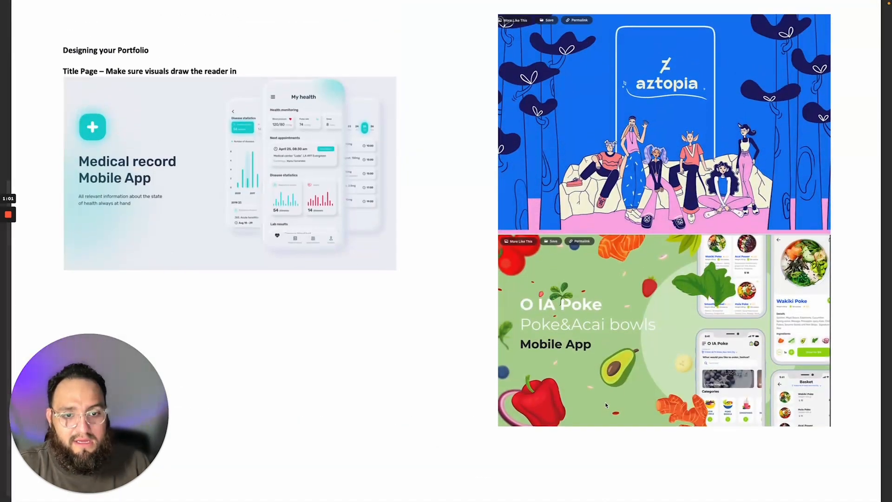
scroll(605, 403, down, 1)
scroll(605, 405, down, 5)
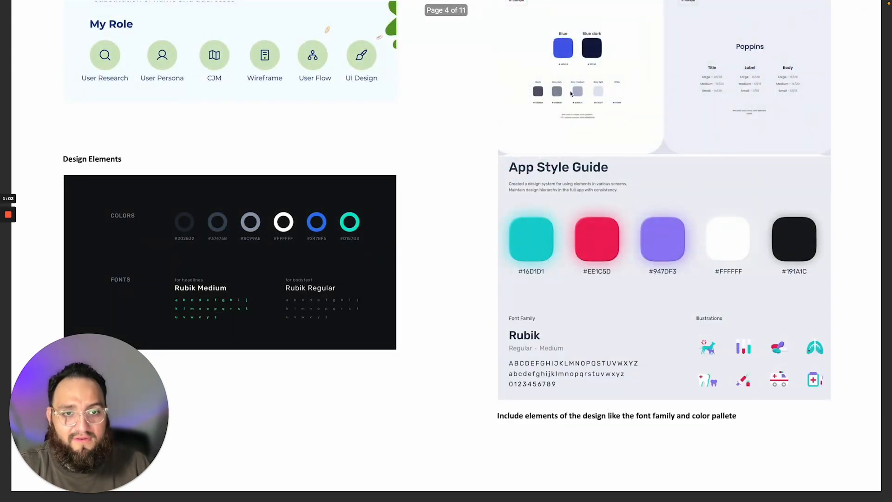
scroll(571, 94, up, 5)
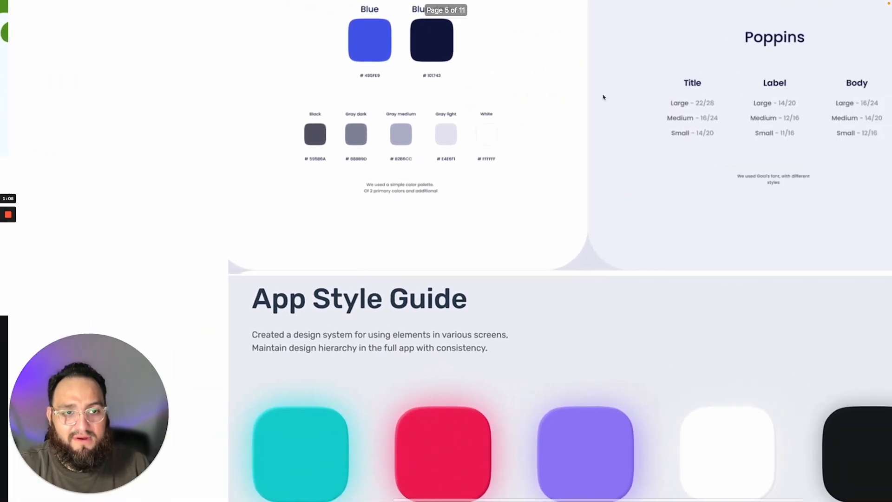
scroll(603, 97, right, 5)
scroll(603, 96, up, 1)
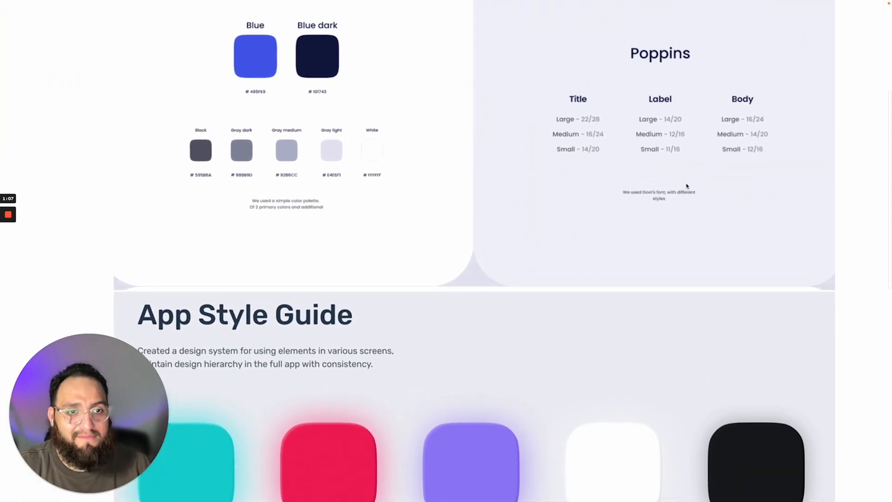
scroll(687, 186, down, 5)
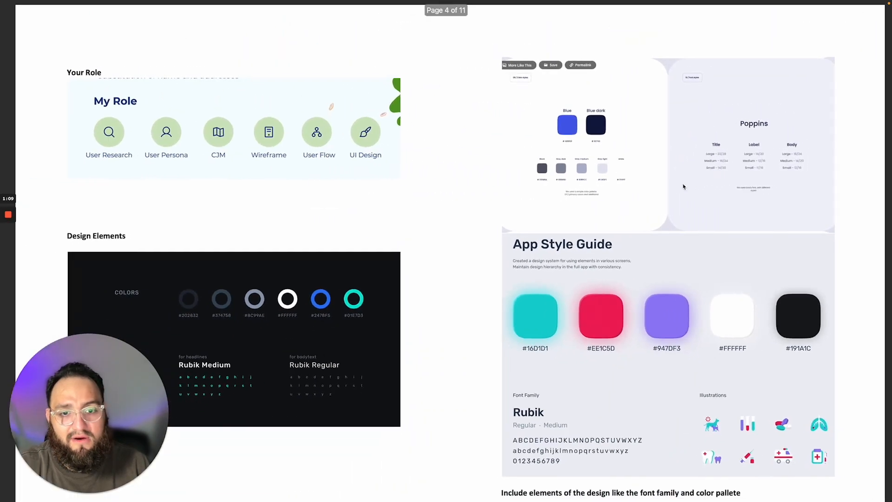
scroll(394, 229, down, 1)
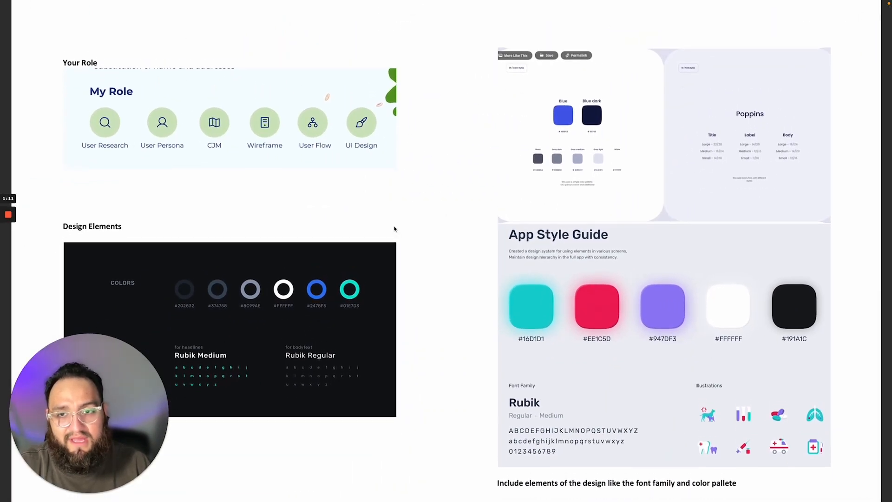
scroll(394, 229, up, 1)
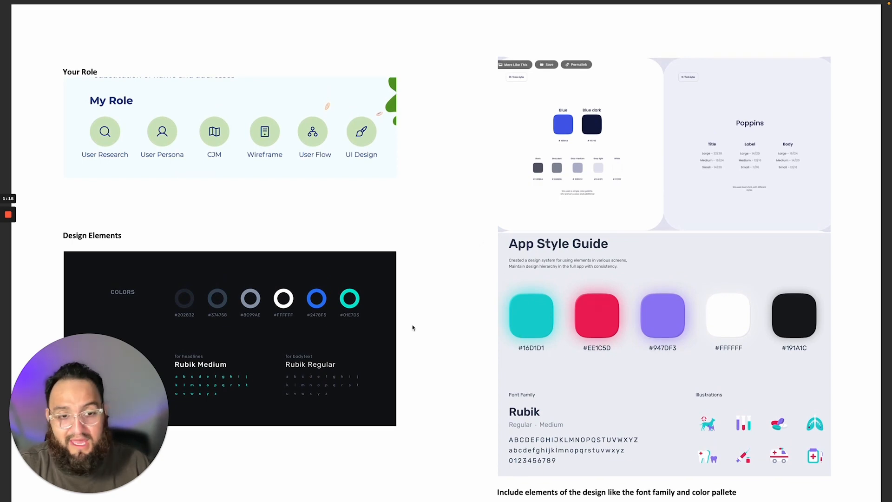
Switch to Figma, add a MacBook Pro 16" frame named App Style Guide, and align it beneath the My Role page
key(super+Tab)
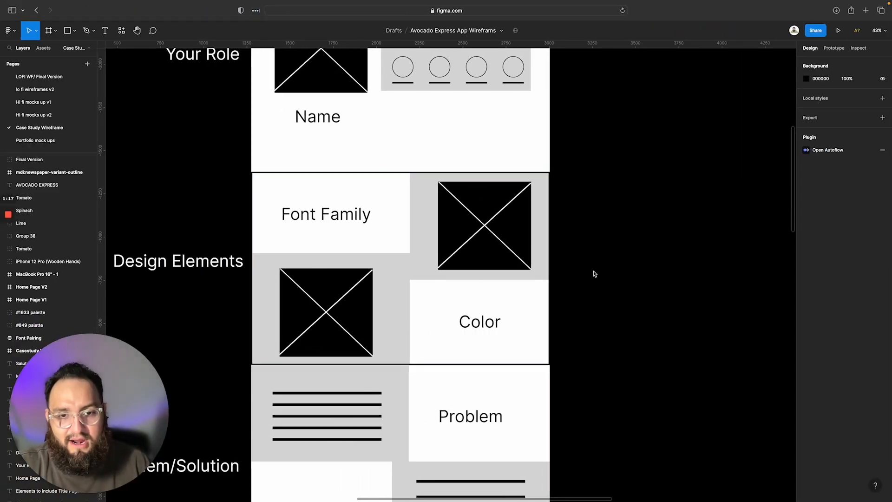
scroll(593, 273, down, 3)
scroll(594, 274, down, 5)
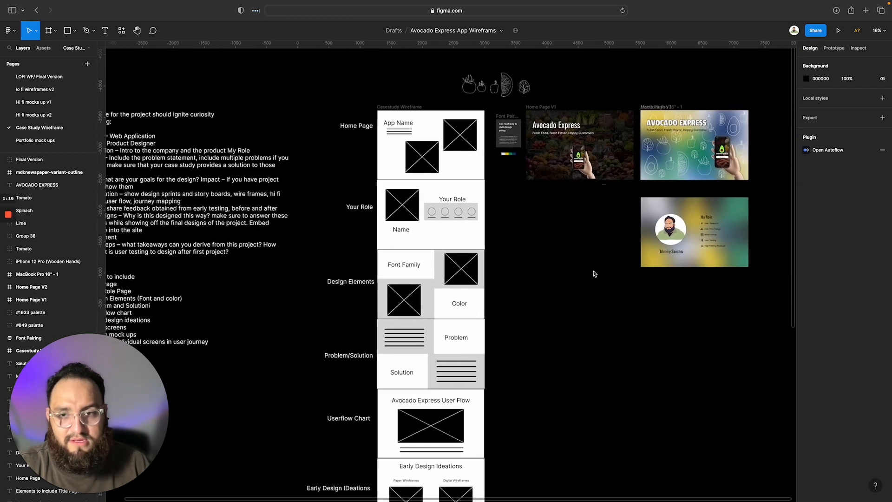
click(51, 31)
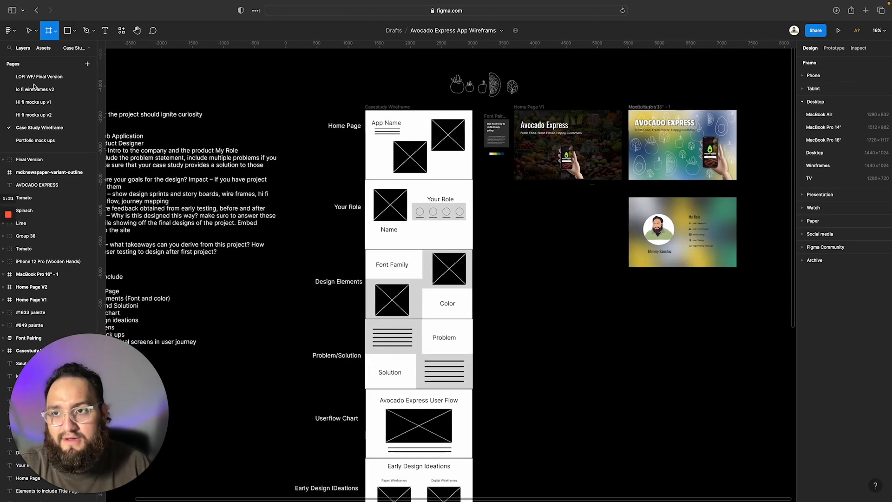
click(832, 142)
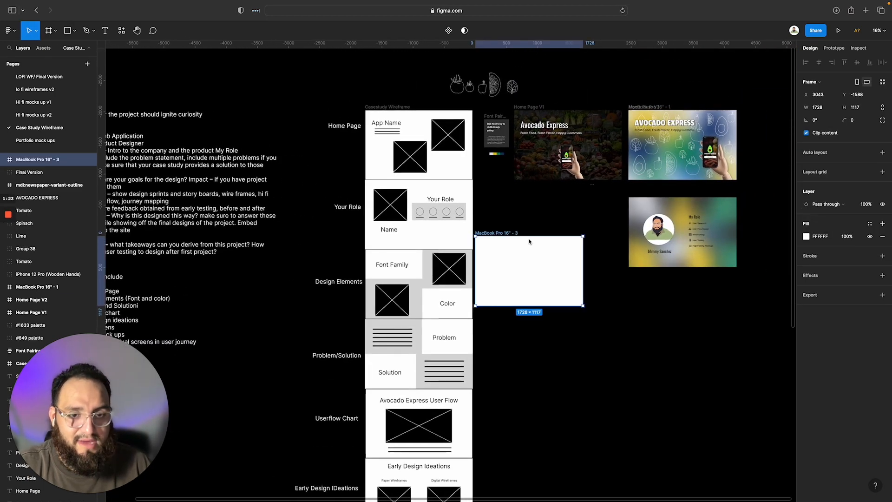
drag(501, 231, 658, 280)
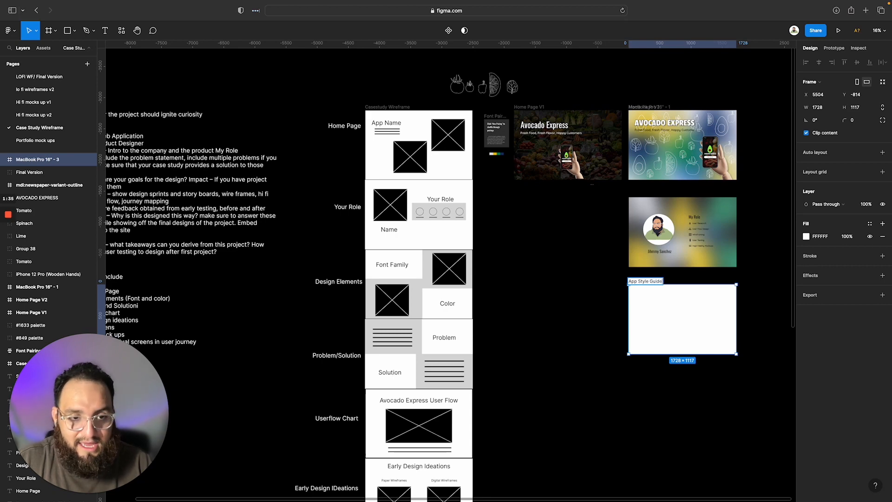
click(692, 437)
Open the Blobs plugin to generate shapes for the App Style Guide frame
scroll(650, 409, right, 5)
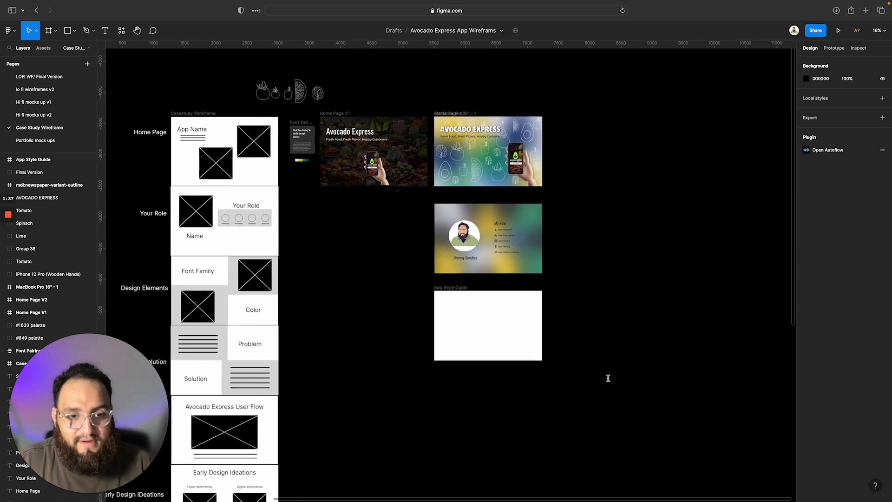
scroll(607, 378, up, 5)
scroll(386, 326, left, 8)
scroll(387, 325, up, 2)
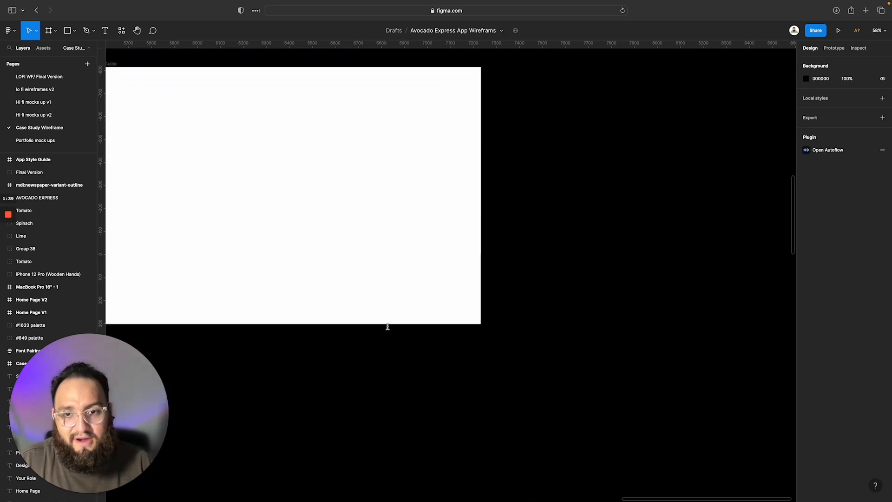
scroll(388, 326, down, 4)
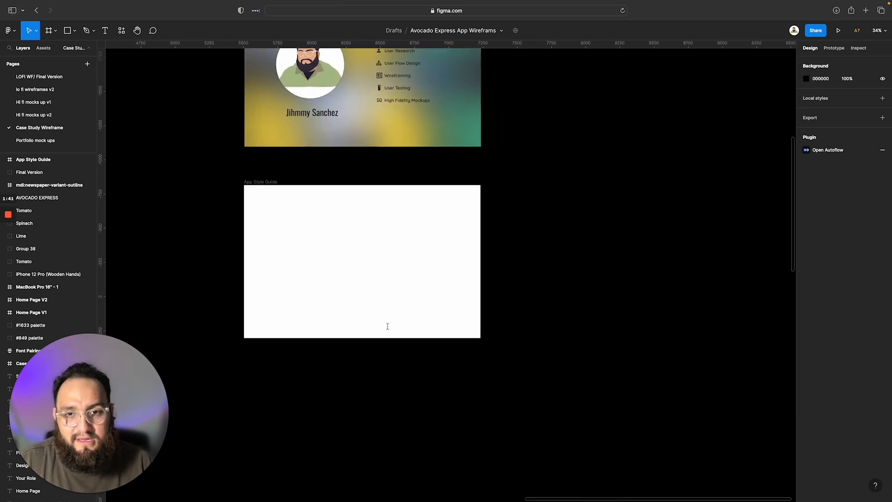
key(super+slash)
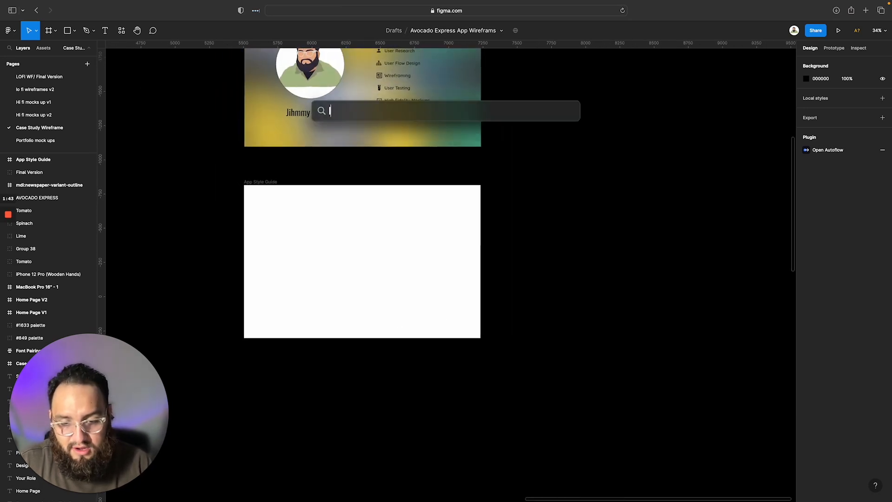
key(Escape)
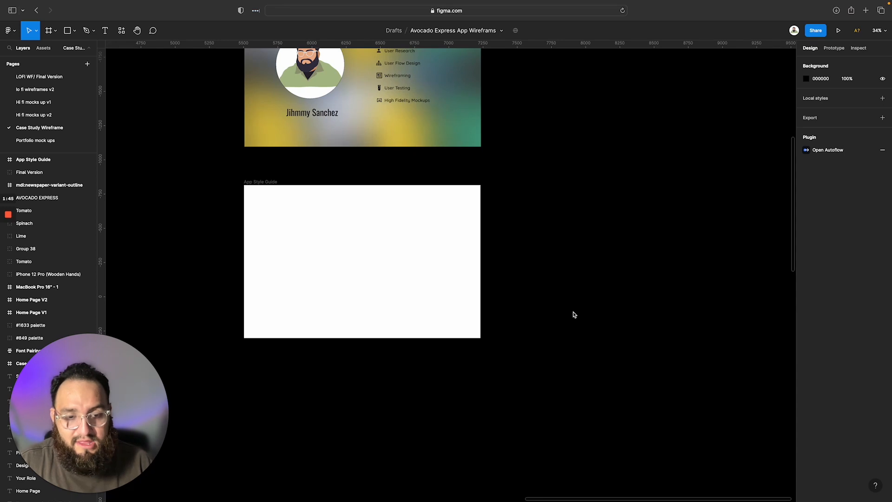
right_click(574, 315)
mouse_move(599, 363)
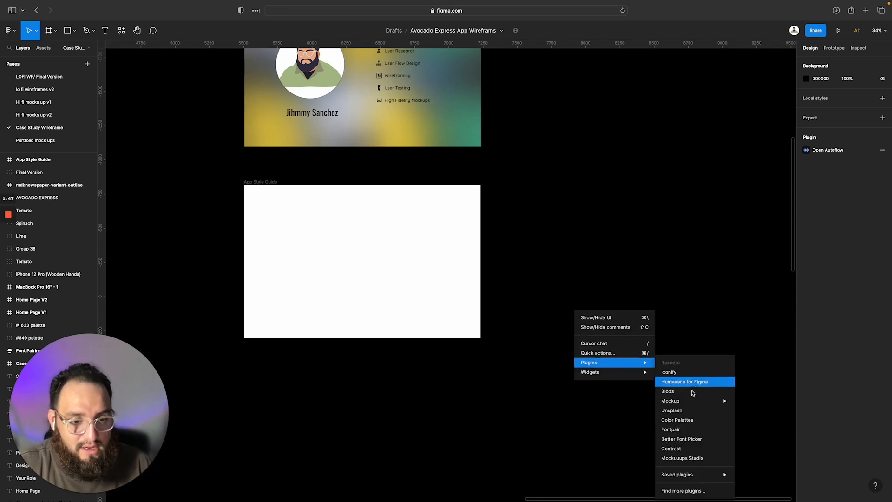
mouse_move(695, 407)
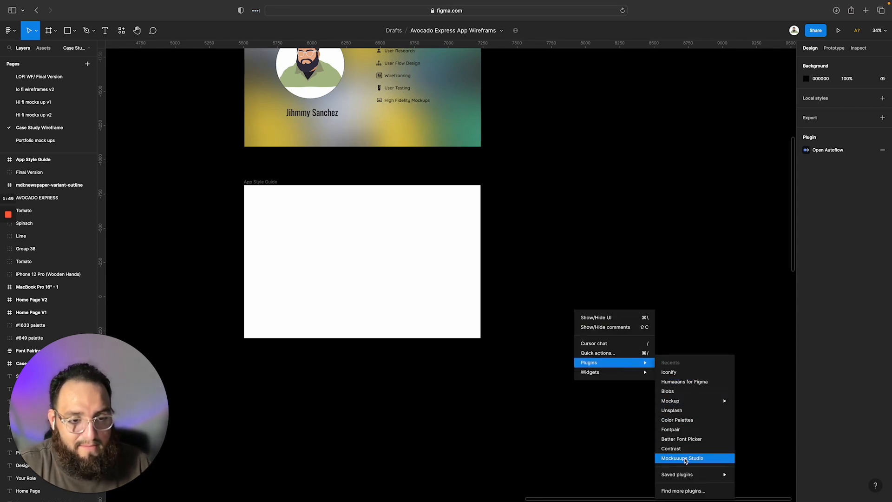
click(685, 394)
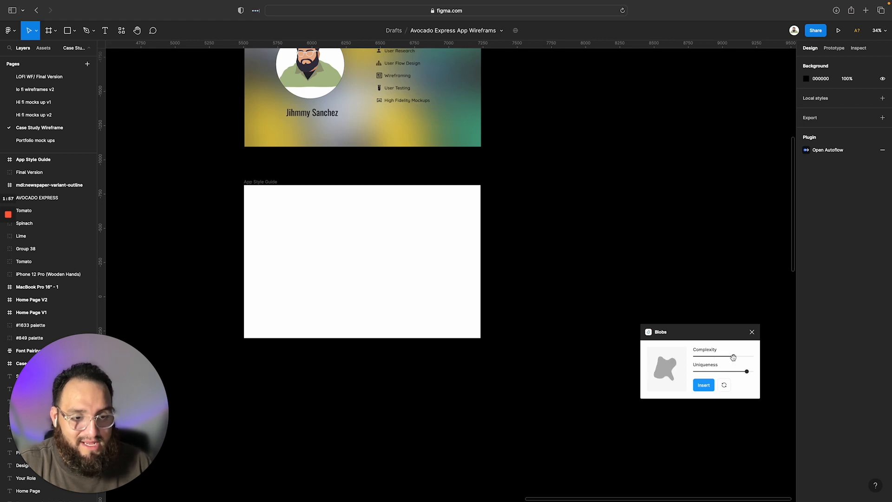
Insert two blobs in the App Style Guide frame, one in its upper-left corner and one near the upper middle
click(707, 388)
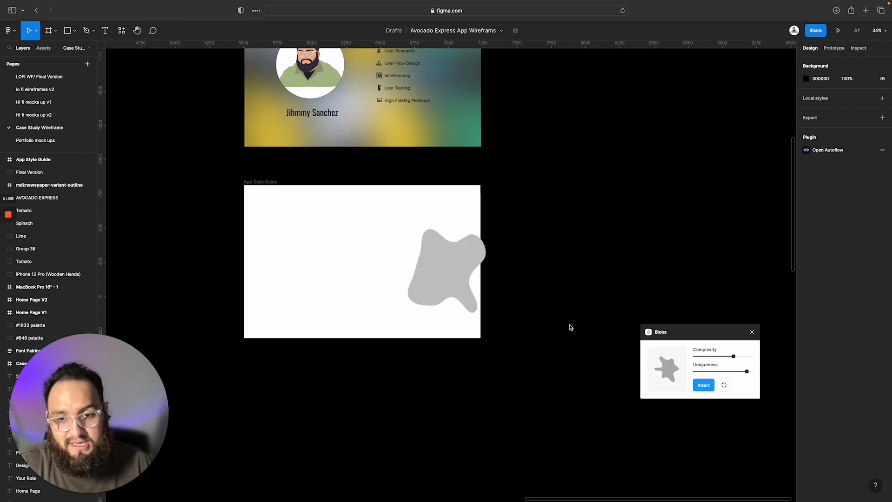
drag(446, 271, 294, 223)
click(705, 385)
click(354, 260)
drag(362, 270, 360, 260)
double_click(455, 271)
drag(455, 270, 373, 251)
Insert several more blobs and move one toward the upper part of the App Style Guide frame
click(704, 385)
click(704, 385)
click(704, 385)
drag(467, 264, 410, 214)
click(704, 385)
click(703, 385)
click(704, 386)
Rearrange the blob vector layers so they sit inside the App Style Guide frame in the layer order
scroll(33, 190, down, 1)
drag(33, 201, 32, 220)
drag(33, 188, 32, 233)
drag(32, 163, 34, 206)
mouse_move(34, 226)
mouse_down()
mouse_move(37, 206)
mouse_move(36, 221)
mouse_up()
Add another blob in the frame's upper right, adjust its layer order, and shift a lower blob down and left
click(704, 385)
drag(455, 266, 448, 215)
drag(35, 172, 41, 191)
click(382, 296)
drag(382, 296, 345, 309)
Insert one more blob and spread the blobs out to cover the App Style Guide frame
click(703, 385)
drag(454, 255, 404, 275)
drag(415, 263, 270, 228)
drag(448, 216, 445, 241)
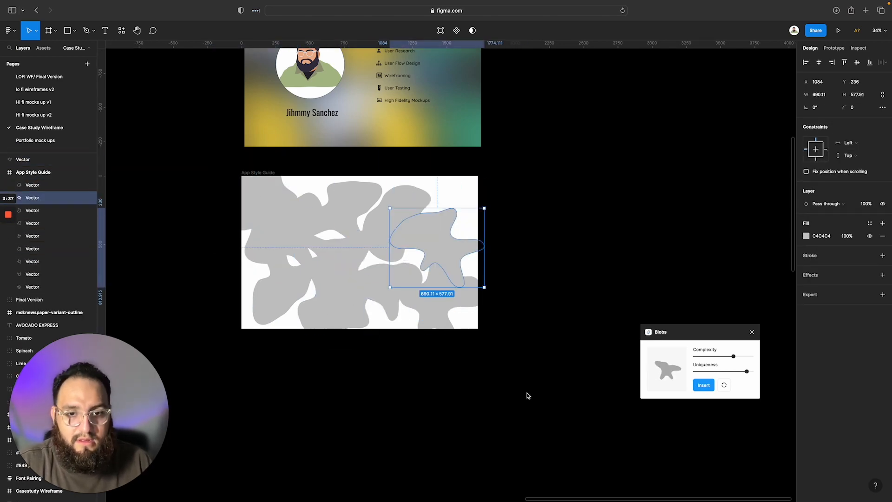
Move the four-color palette strip to the left of the App Style Guide frame and close the Blobs plugin
click(525, 395)
scroll(549, 342, down, 5)
click(248, 117)
click(263, 129)
drag(247, 117, 356, 285)
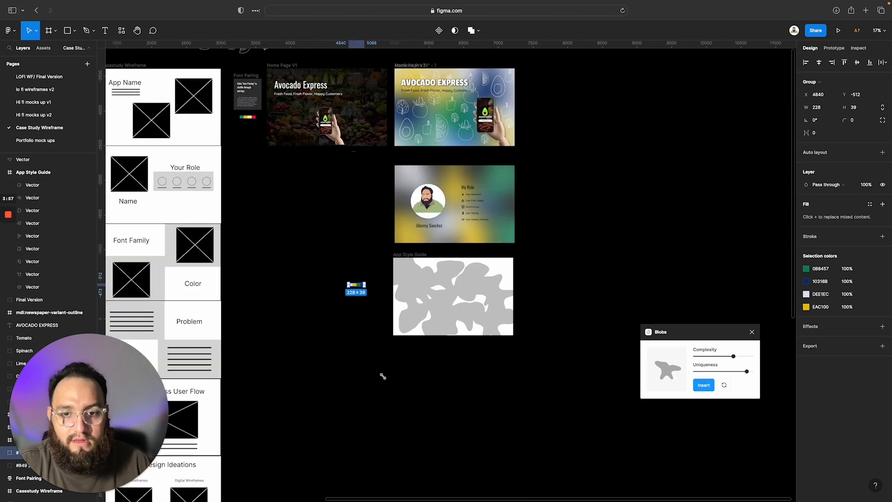
scroll(329, 139, up, 4)
click(193, 151)
scroll(446, 297, up, 4)
click(751, 331)
Fill the upper-left corner blob with navy and the upper-middle blob with green, both sampled from the palette strip
click(293, 260)
click(806, 236)
click(712, 357)
click(179, 296)
click(409, 269)
click(806, 236)
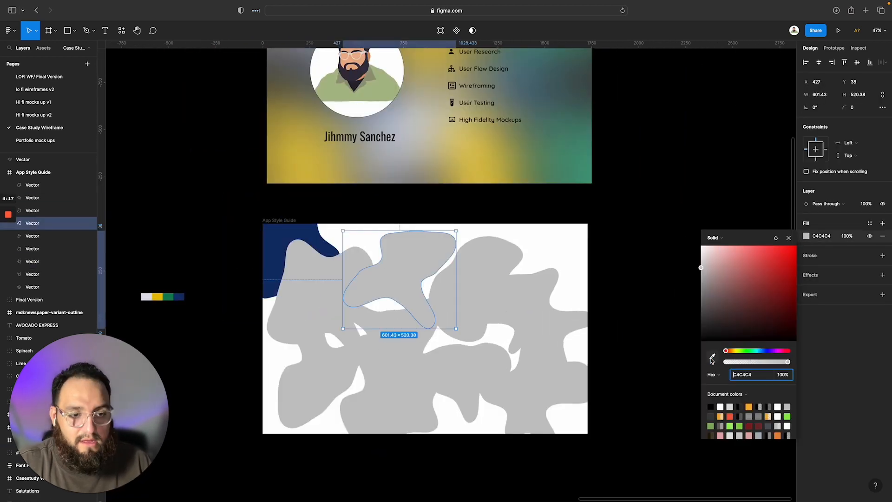
click(712, 356)
click(168, 296)
Fill the blob right of the green one with the palette's yellow and the star-shaped blob with its pale lavender
click(483, 279)
click(806, 236)
click(713, 356)
click(713, 357)
click(758, 78)
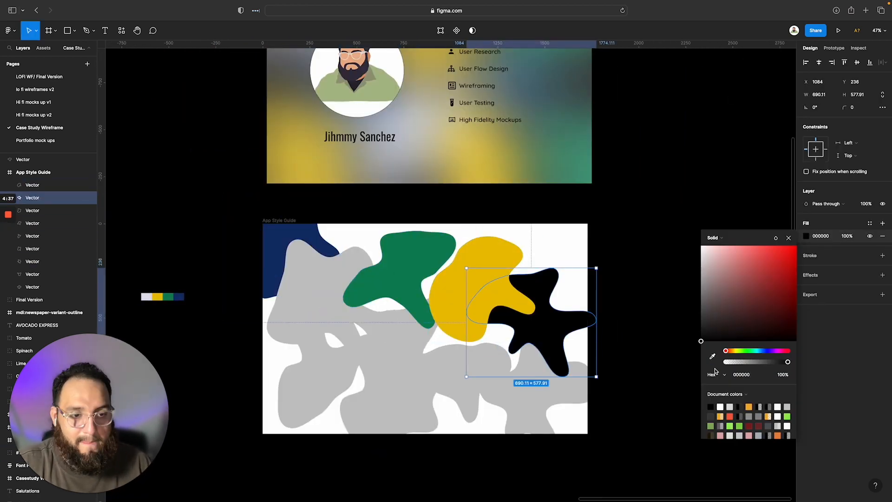
click(712, 356)
click(147, 296)
Remove the white background fill from the App Style Guide frame
click(279, 220)
click(883, 236)
click(669, 390)
Fill the large left blob with the palette's pale lavender and the lower-left blob with its green
double_click(330, 275)
click(104, 31)
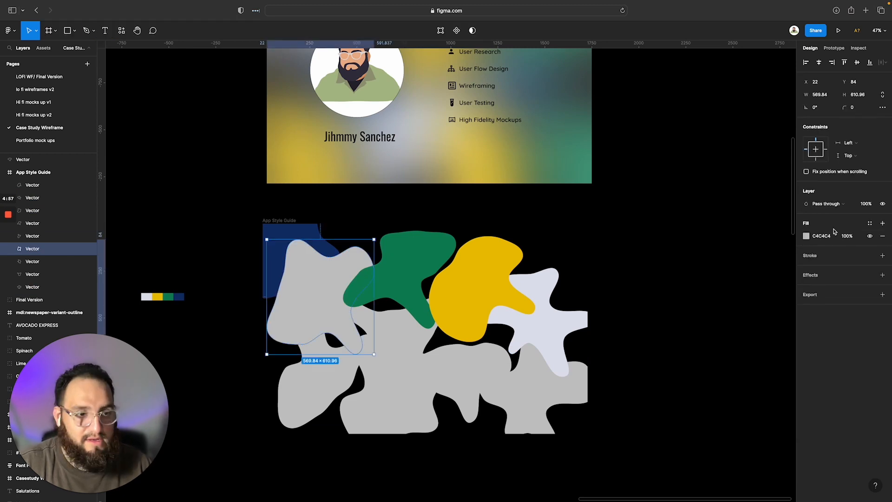
click(806, 236)
click(712, 356)
click(146, 296)
click(316, 381)
click(806, 236)
click(712, 357)
click(668, 374)
click(168, 296)
Fill the lower-middle blob with the palette's yellow and the blob to its right with navy
click(390, 386)
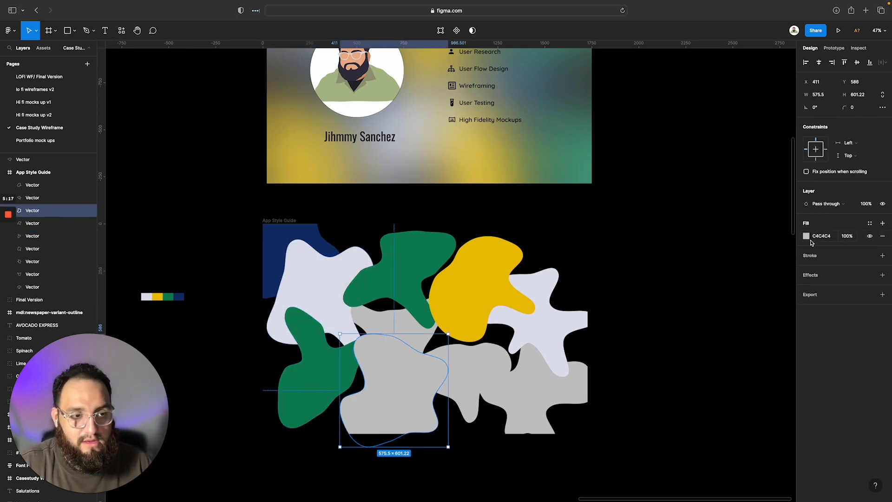
click(806, 236)
click(712, 356)
click(465, 371)
click(807, 236)
Fill the lower-right blob with the green sampled from the palette strip
click(534, 406)
click(806, 236)
click(712, 356)
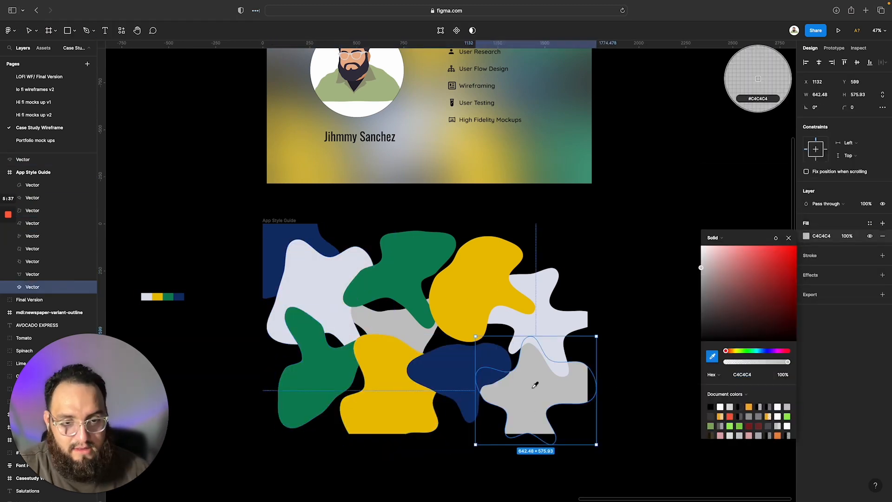
click(168, 296)
Delete the remaining grey blob in the middle of the App Style Guide frame
click(390, 325)
click(806, 236)
click(712, 357)
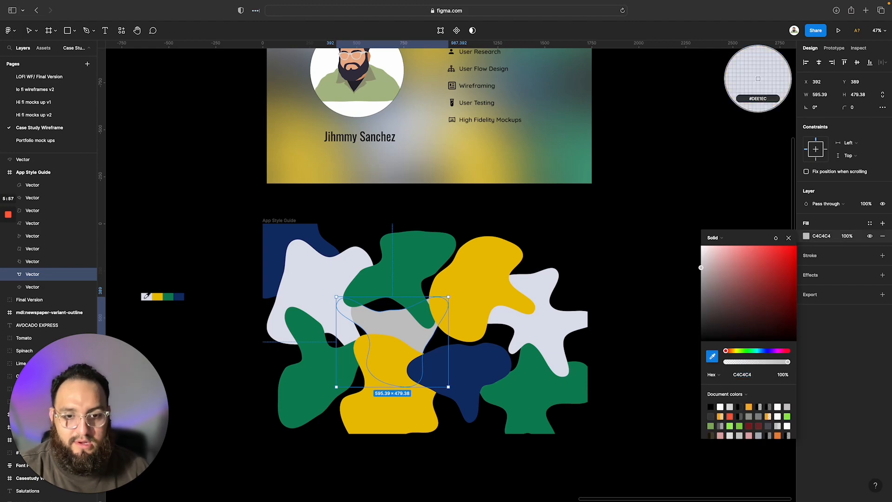
key(Delete)
Group the App Style Guide frame with its blobs and rename the group "Blobs Layer"
scroll(531, 305, down, 3)
click(56, 31)
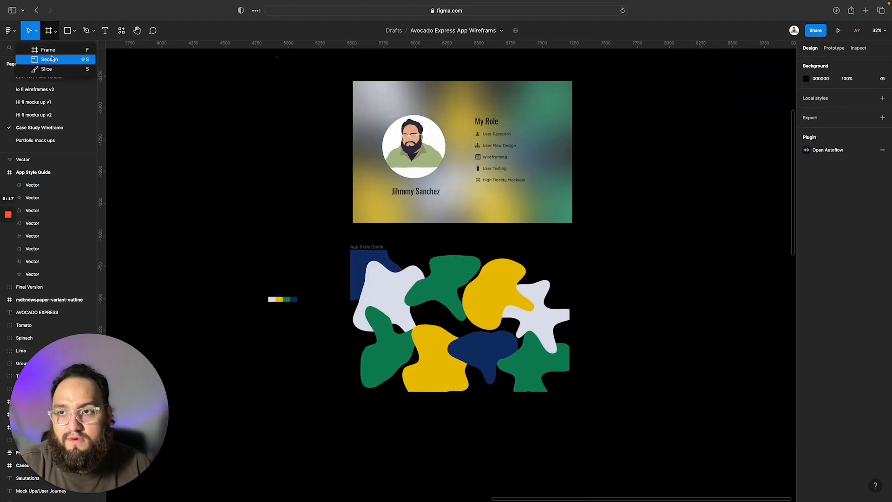
drag(323, 231, 581, 411)
right_click(424, 288)
click(450, 337)
text(Blobs Layer)
Add a MacBook Pro 16" frame to the right of the blobs and name it "Blur background"
click(49, 30)
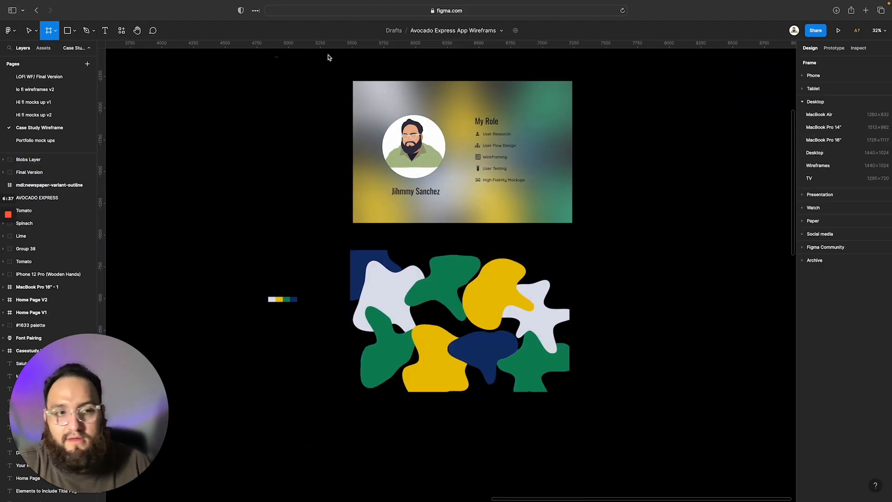
click(822, 139)
drag(600, 233, 605, 284)
double_click(591, 250)
text(Blur backg0)
Set the Blur background frame's white fill to 25% opacity, add a Background blur effect and adjust its blur amount
click(883, 276)
click(830, 288)
click(832, 311)
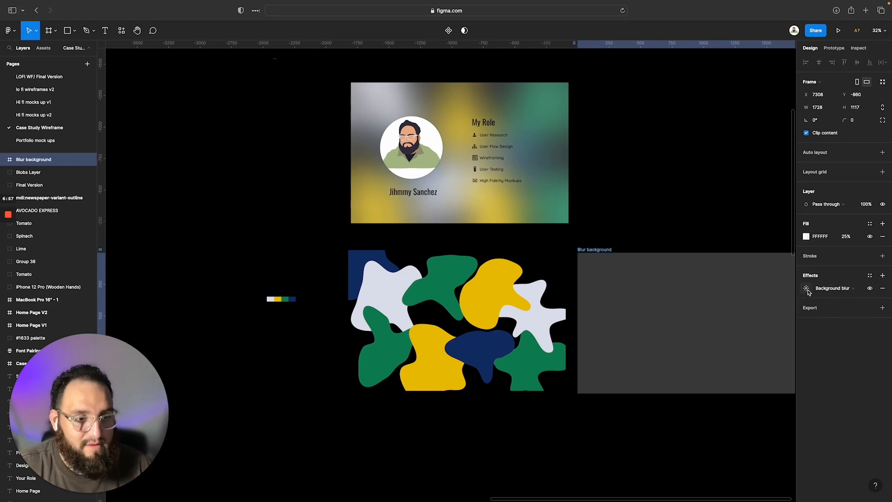
click(807, 289)
mouse_move(764, 332)
mouse_down()
mouse_move(536, 328)
mouse_move(760, 338)
mouse_up()
Place the Blur background frame inside App Style Guide above the blob vectors so that it covers the whole frame
click(41, 189)
drag(42, 188, 43, 217)
drag(648, 326, 425, 316)
click(517, 458)
Compare the new blurred background with the My Role page, the home page and the neighbouring case study wireframe
scroll(639, 389, up, 8)
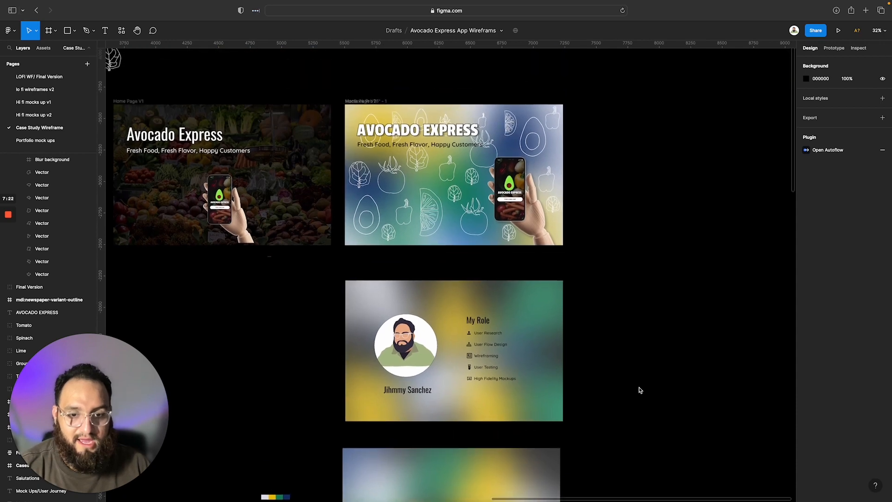
scroll(639, 389, down, 5)
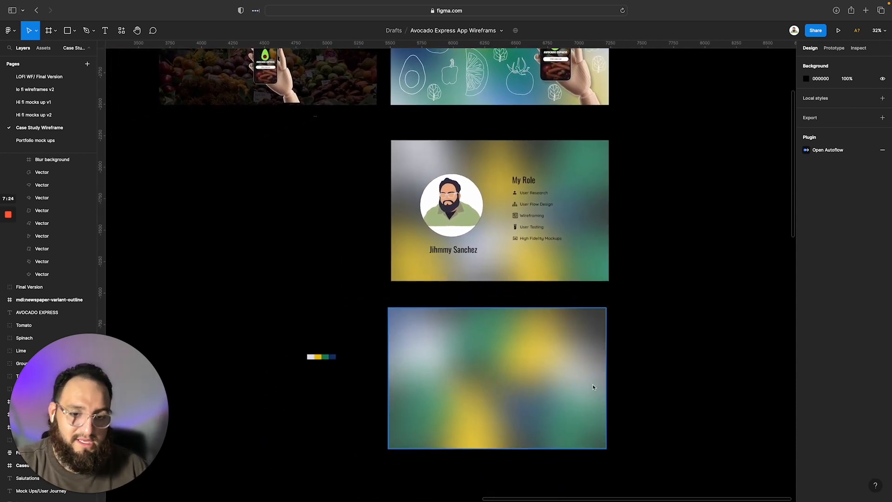
scroll(592, 391, down, 5)
scroll(592, 390, left, 2)
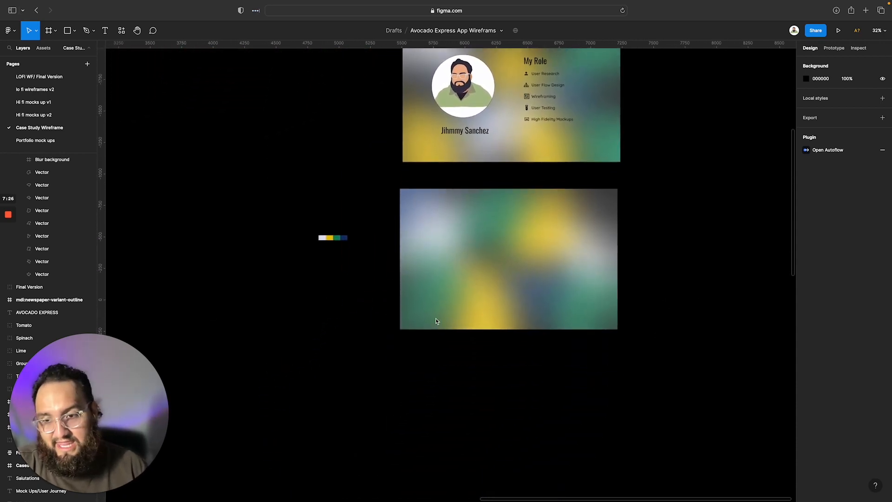
scroll(436, 321, down, 1)
scroll(454, 309, up, 5)
scroll(453, 309, right, 2)
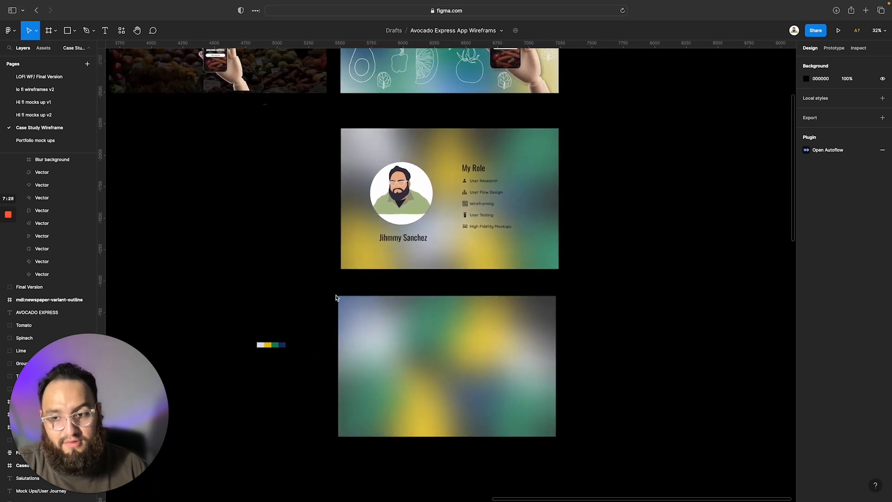
scroll(335, 298, up, 5)
click(388, 275)
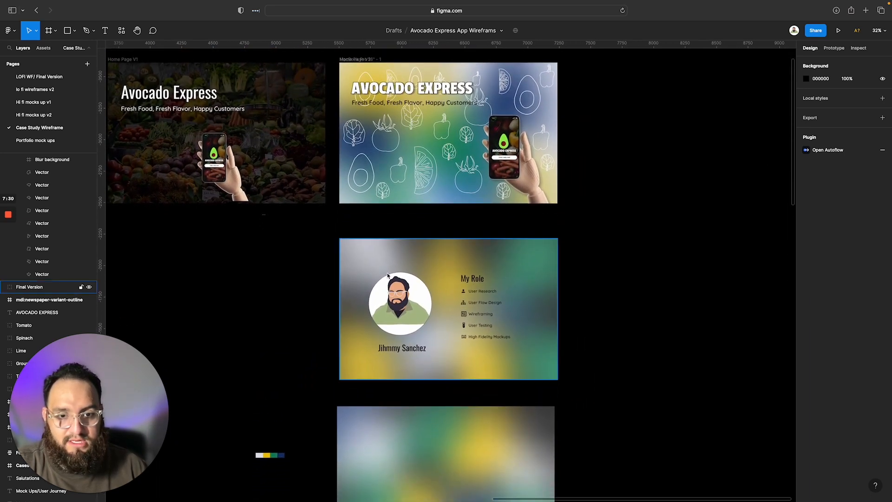
scroll(388, 275, down, 5)
scroll(402, 333, left, 1)
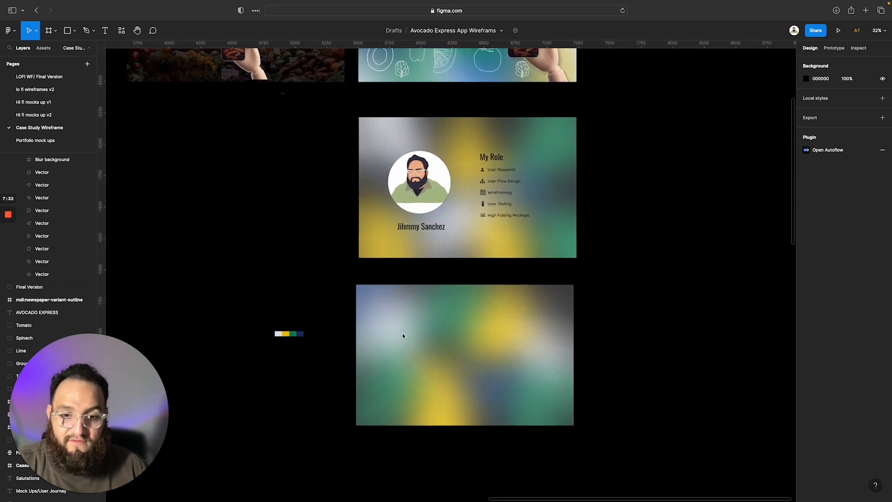
click(544, 226)
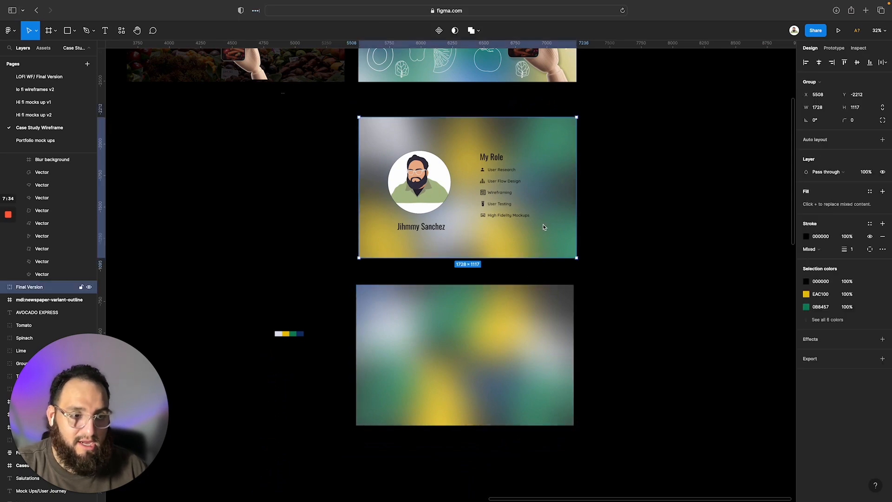
click(497, 357)
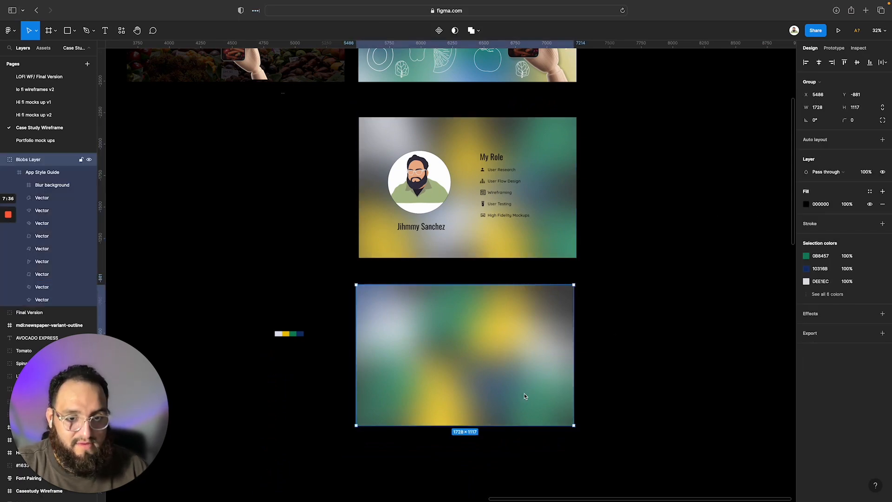
scroll(524, 396, up, 5)
scroll(611, 417, down, 1)
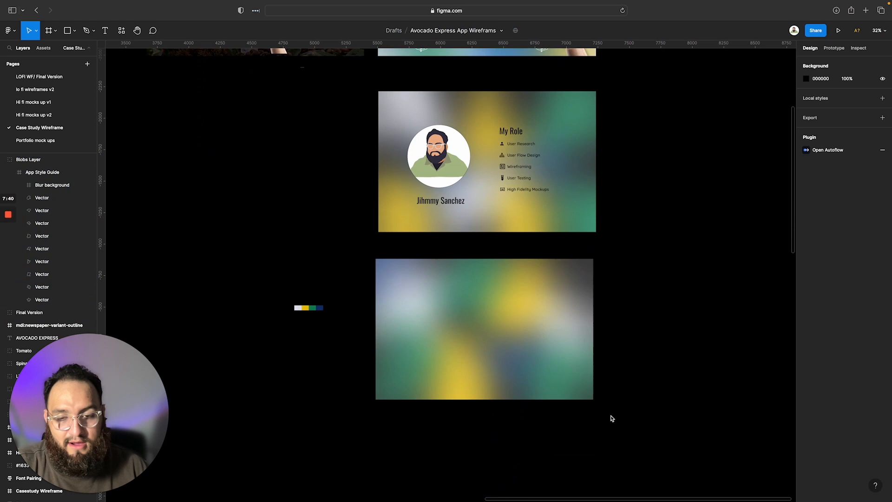
scroll(361, 377, left, 2)
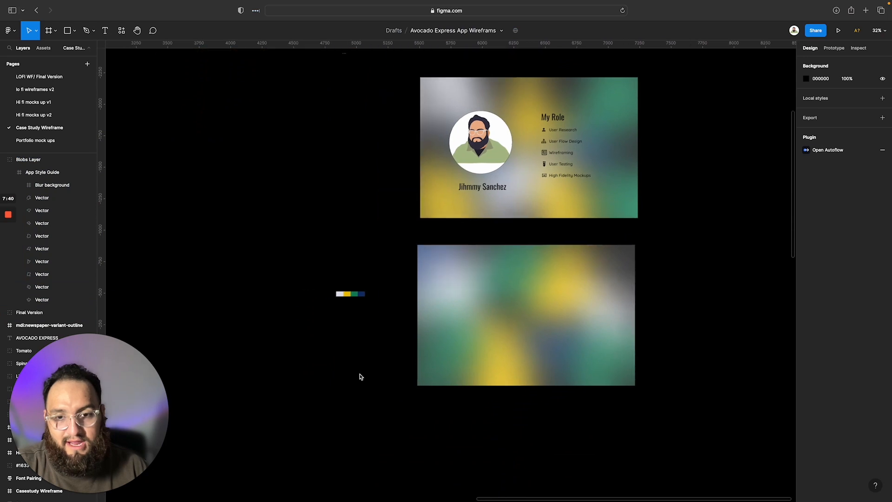
scroll(361, 377, left, 10)
scroll(361, 377, right, 7)
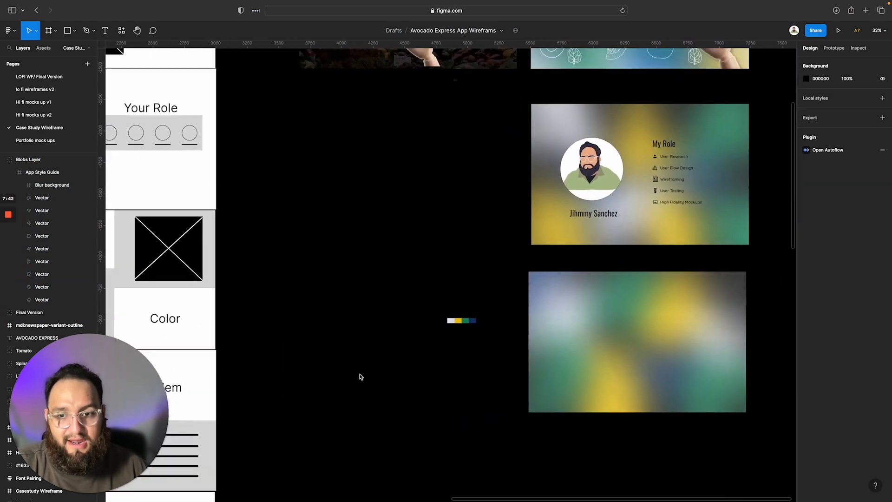
scroll(361, 376, right, 5)
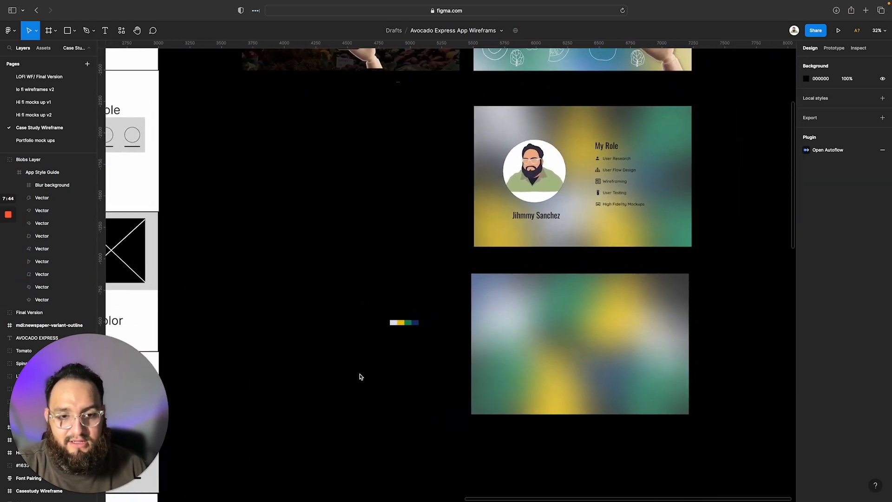
scroll(361, 377, right, 2)
scroll(361, 377, down, 1)
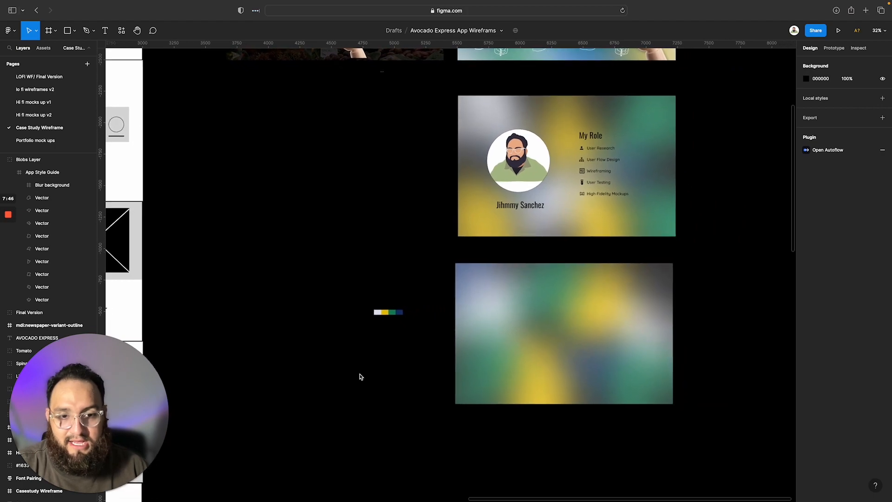
Switch to the case study reference document and review its Design Elements and App Style Guide examples
key(ctrl+Left)
key(ctrl+Right)
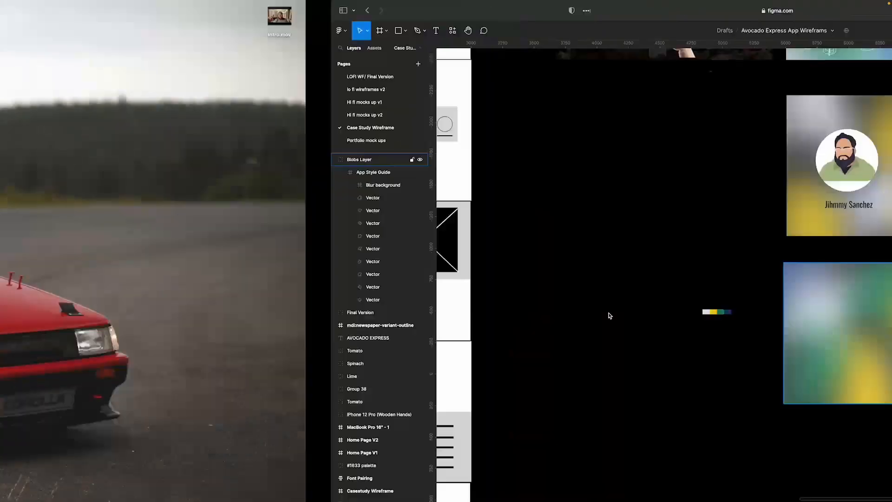
key(ctrl+Right)
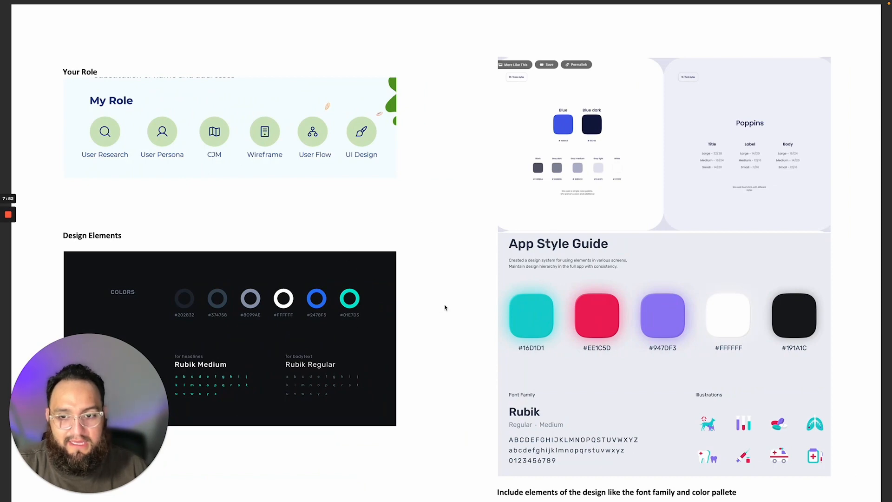
scroll(646, 370, down, 10)
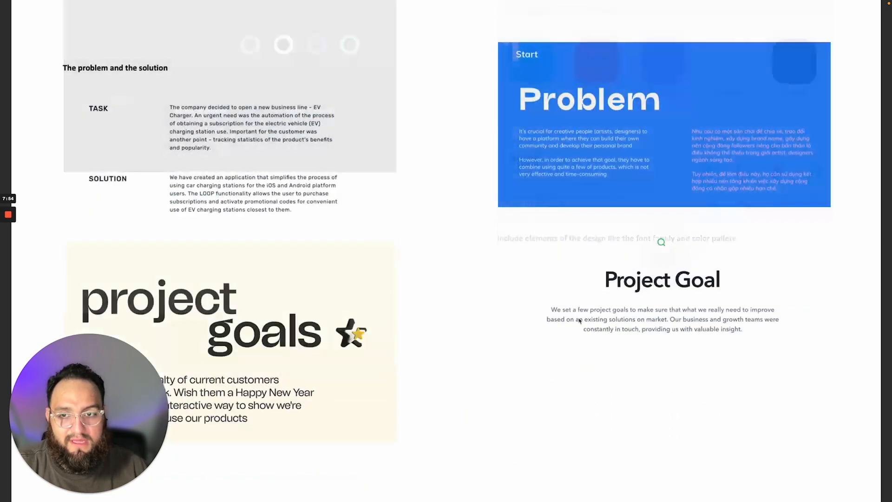
scroll(574, 316, up, 10)
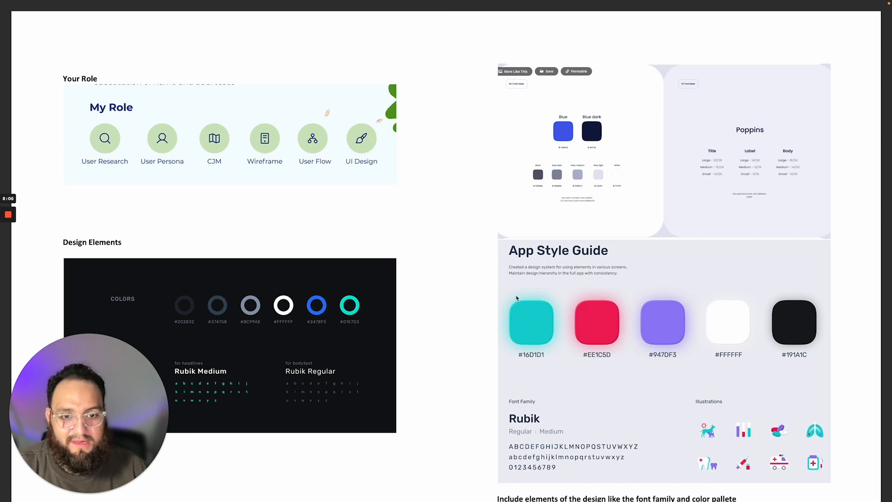
Switch back to Figma, duplicate the name text below the portrait onto the blurred page and change it to "App Style Guide"
key(ctrl+Left)
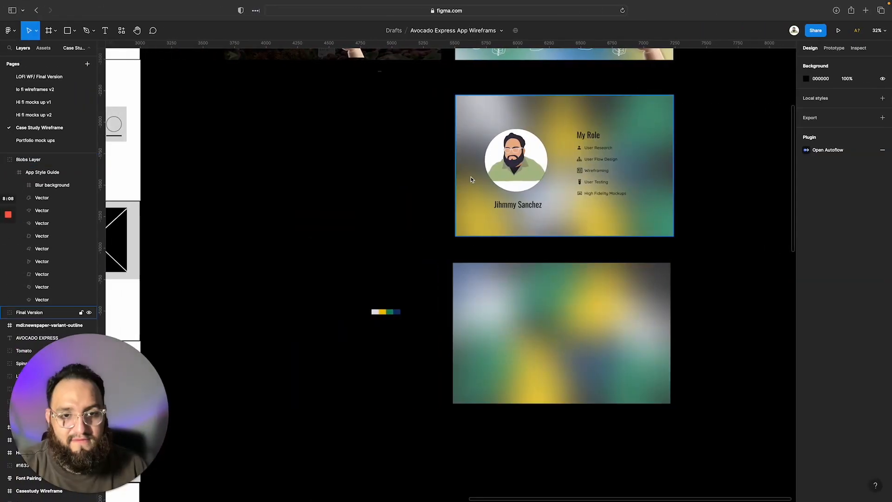
click(529, 209)
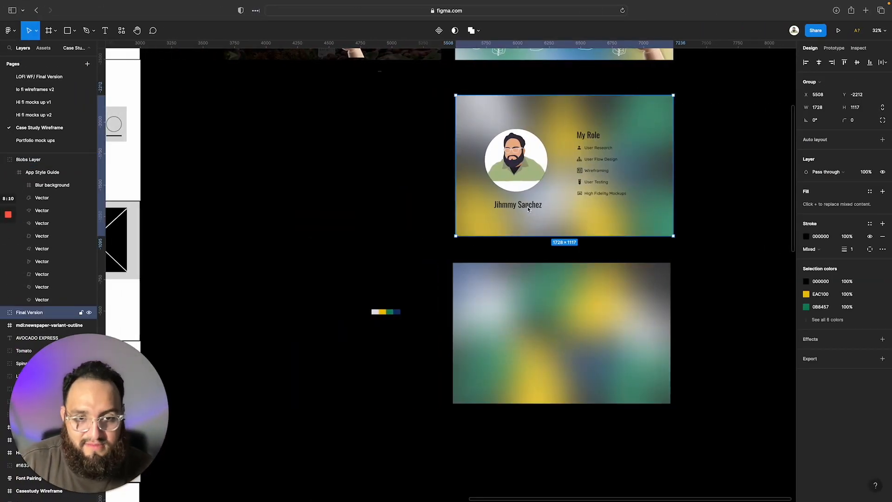
double_click(525, 206)
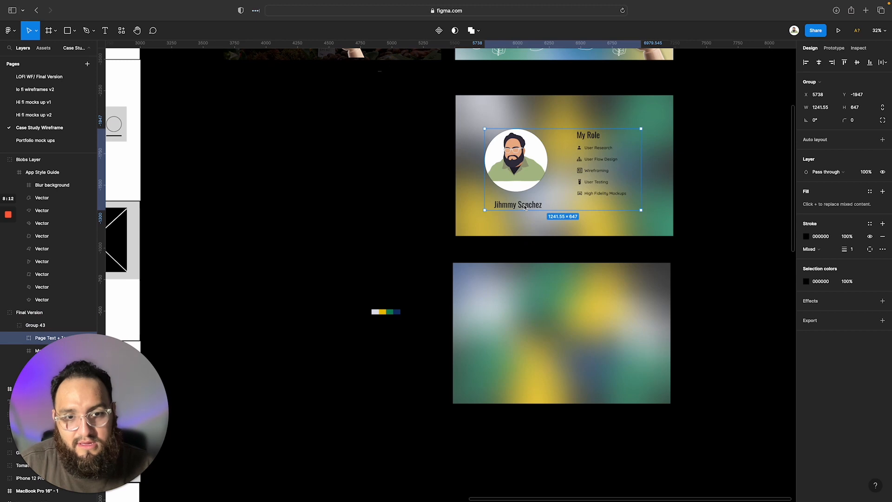
double_click(524, 207)
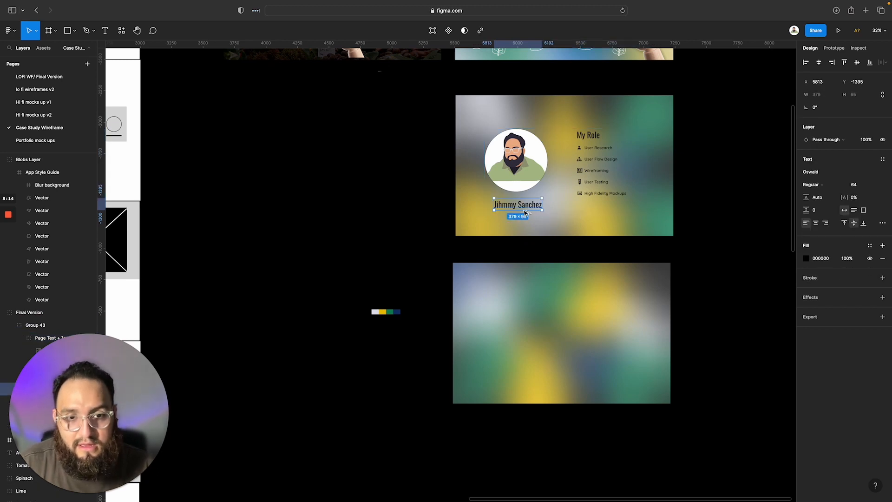
drag(524, 212, 498, 288)
double_click(497, 288)
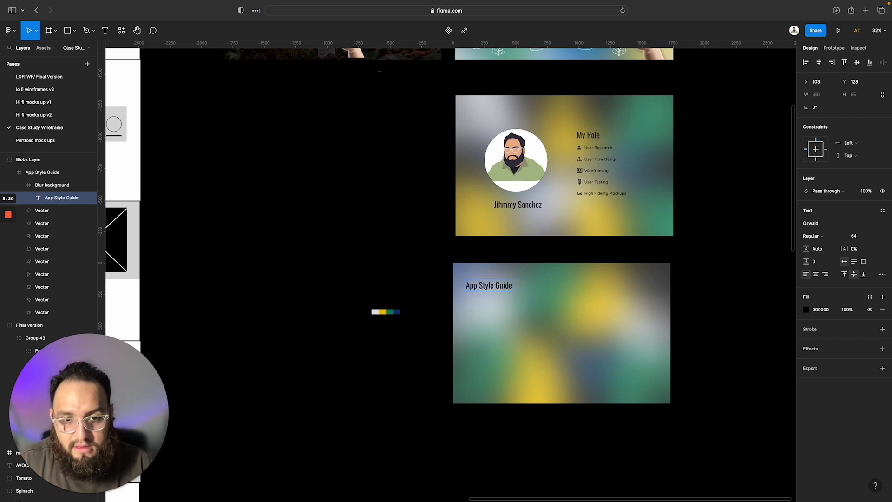
key(Escape)
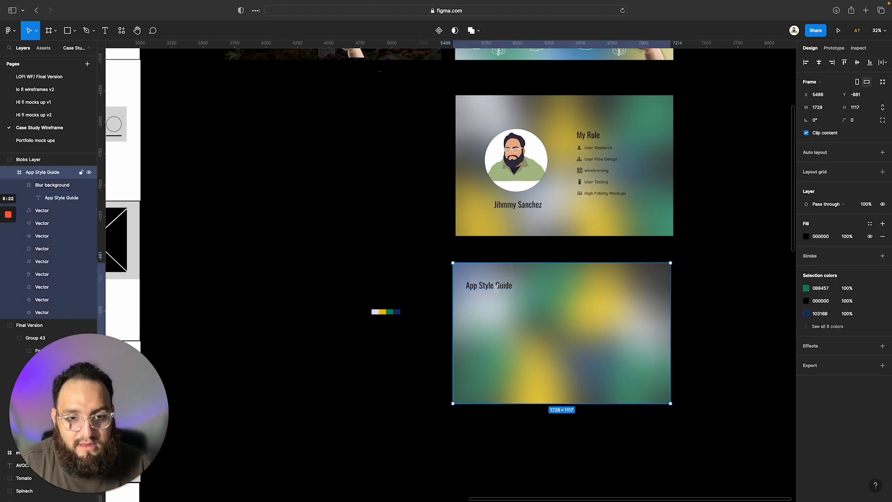
Move the App Style Guide heading closer to the page's upper-left corner, to about X 81, Y 103
click(499, 287)
click(493, 286)
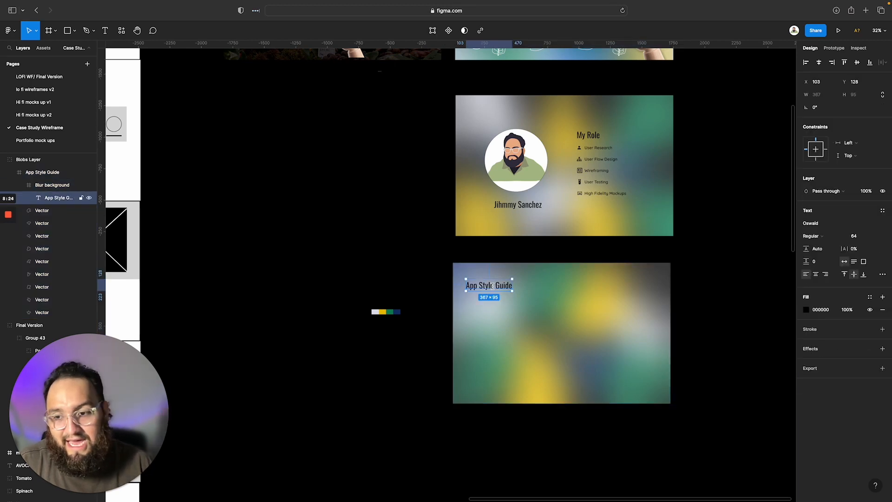
drag(492, 285, 492, 279)
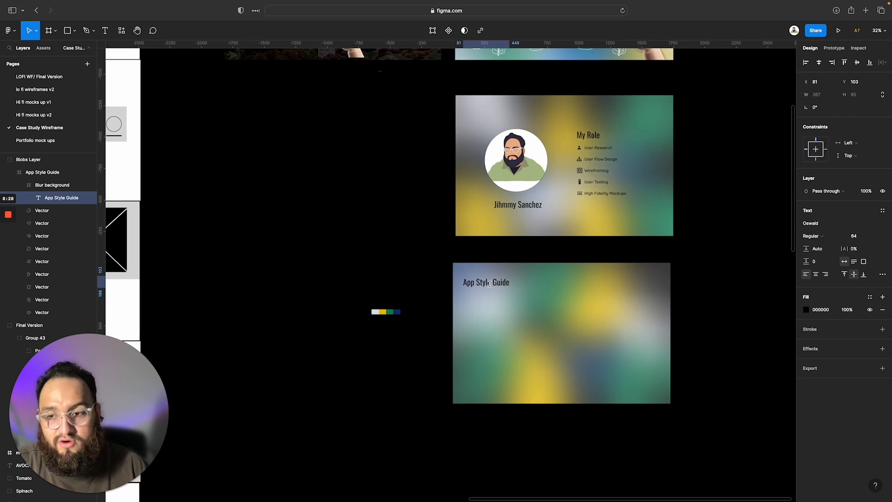
scroll(344, 150, up, 1)
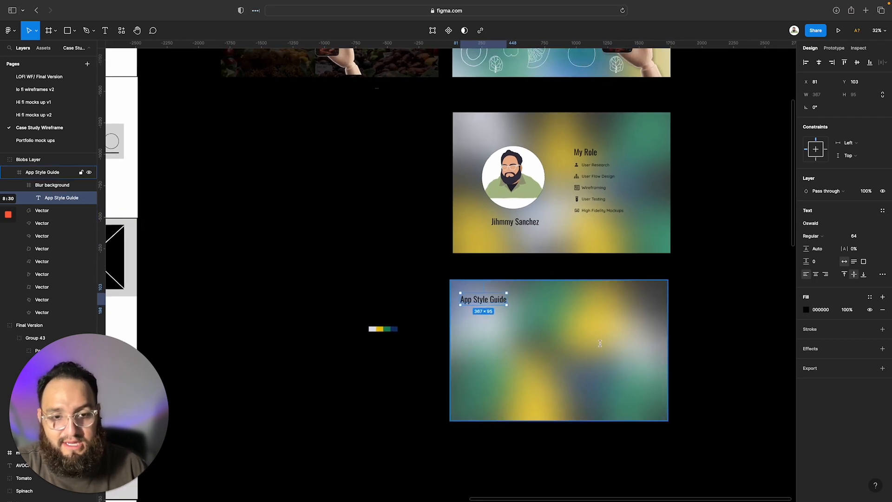
click(645, 334)
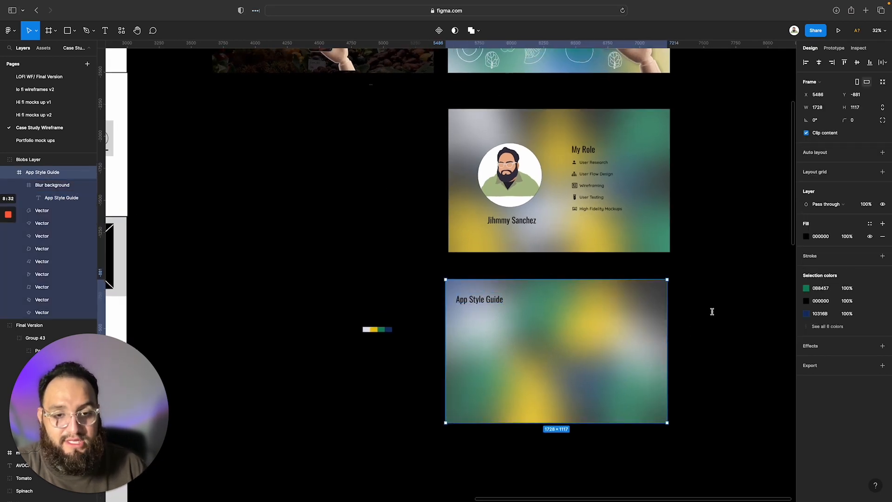
scroll(712, 314, up, 5)
scroll(712, 311, down, 1)
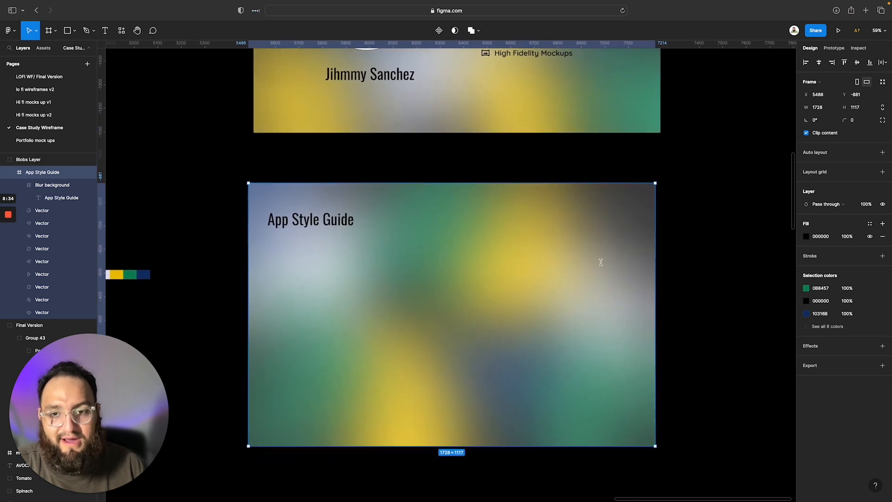
scroll(369, 176, up, 2)
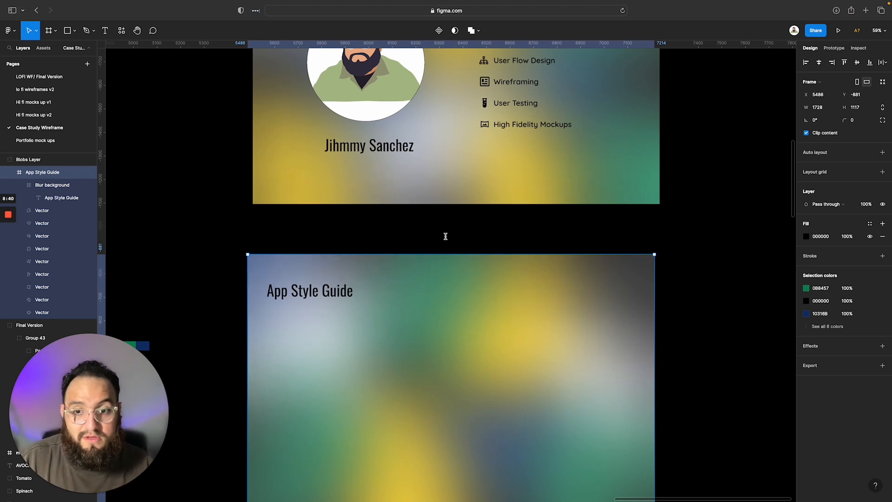
Select the High Fidelity Mockups text inside the skills list group on the page above
scroll(494, 212, left, 1)
click(529, 123)
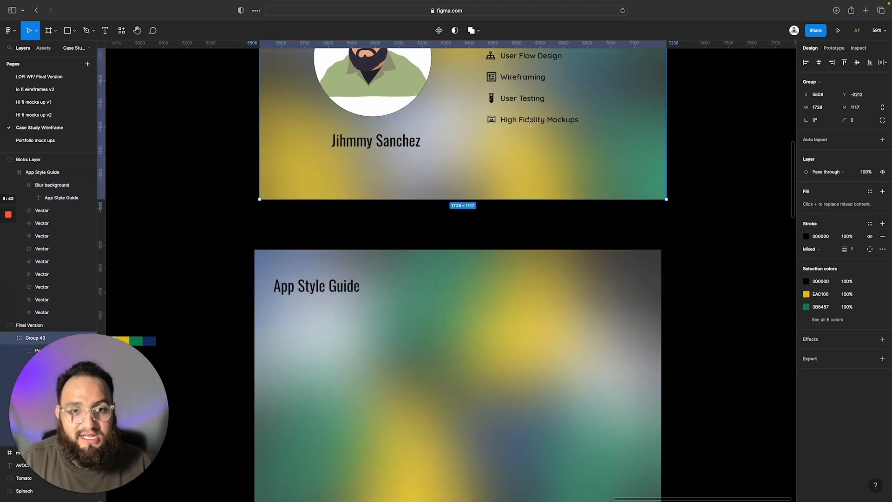
double_click(529, 123)
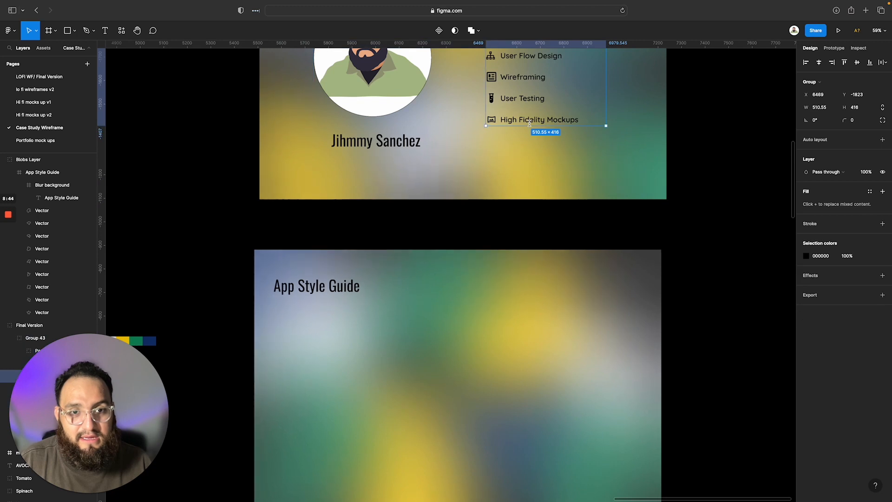
double_click(529, 123)
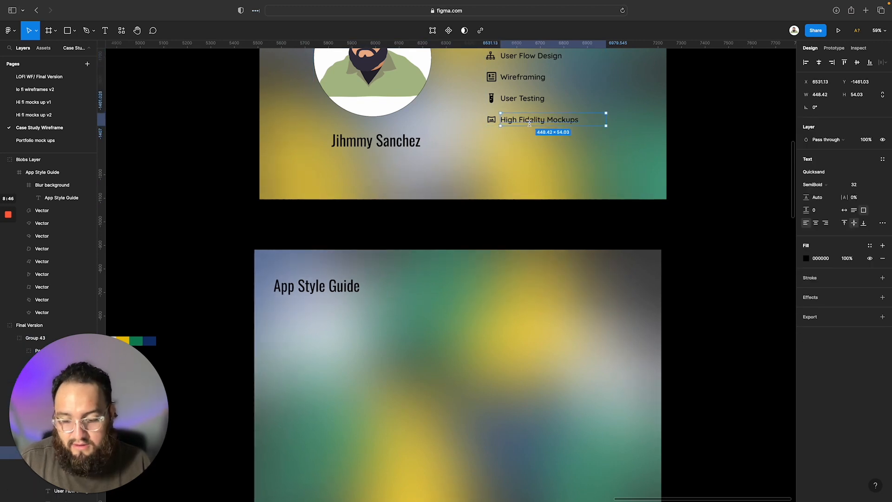
drag(529, 123, 306, 311)
double_click(304, 311)
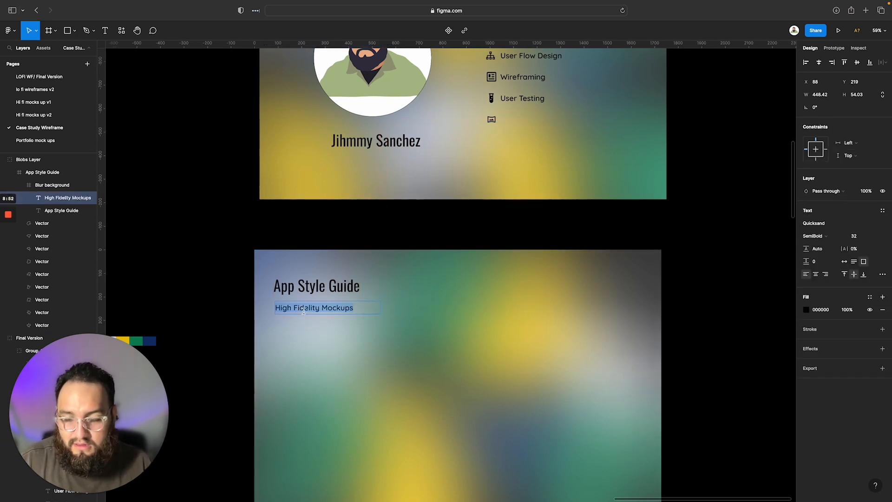
key(ctrl+z)
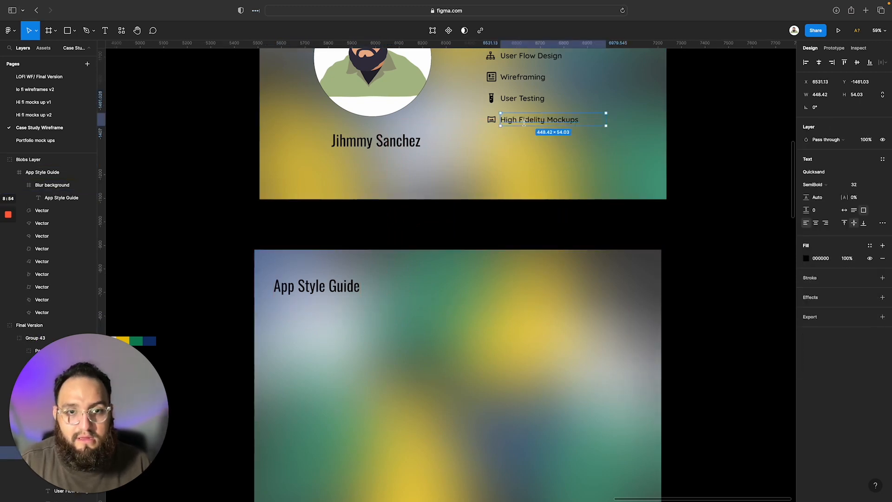
drag(524, 123, 325, 357)
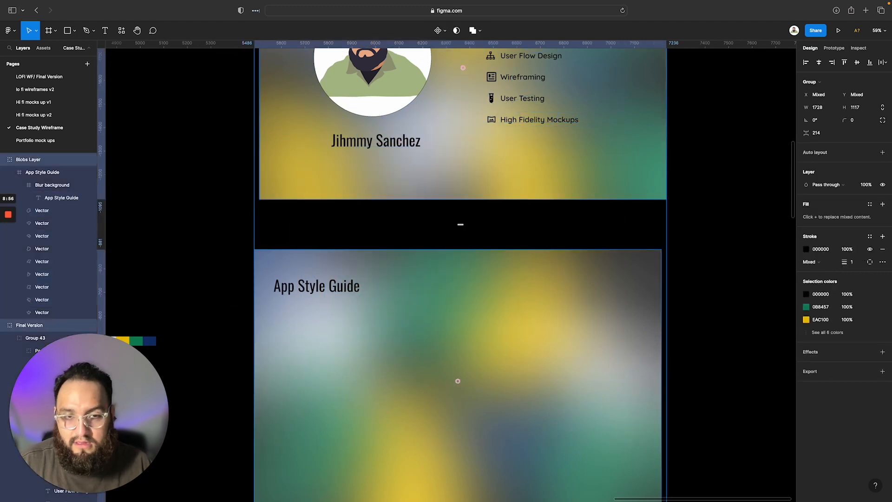
key(ctrl+z)
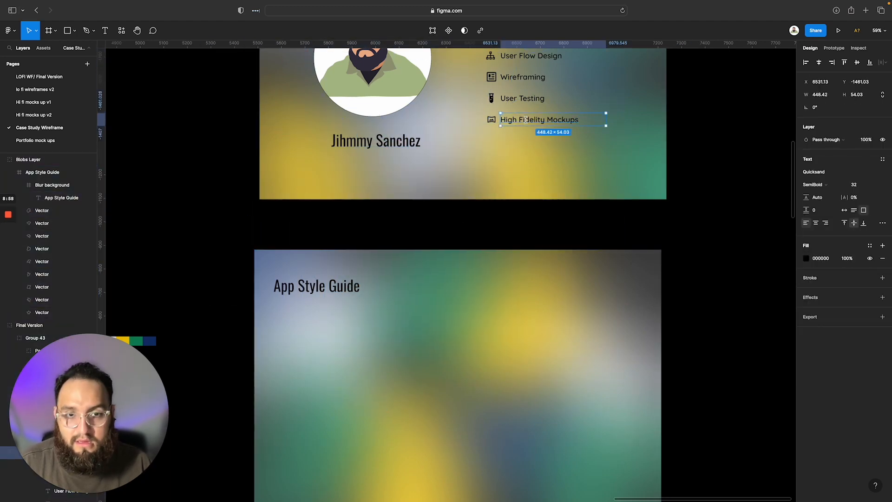
Duplicate the High Fidelity Mockups text onto the blurred page directly below the App Style Guide heading, at X 81, Y 214
drag(527, 111, 311, 310)
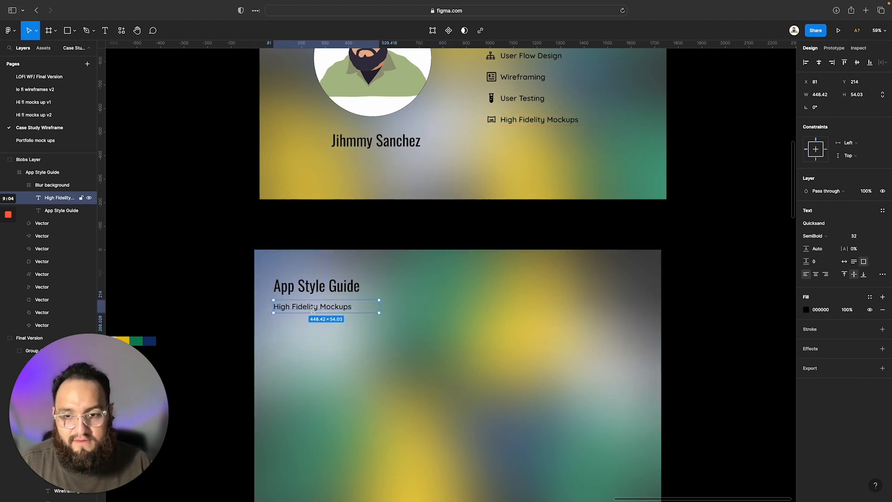
click(246, 293)
Increase the vertical spacing between the heading and the copied label so the label sits at Y 218, and change its text to "Font Family"
click(279, 278)
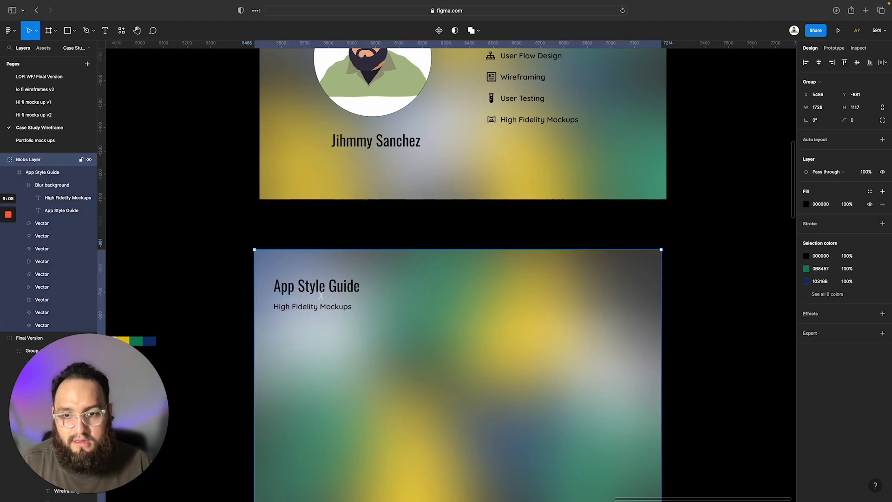
double_click(306, 316)
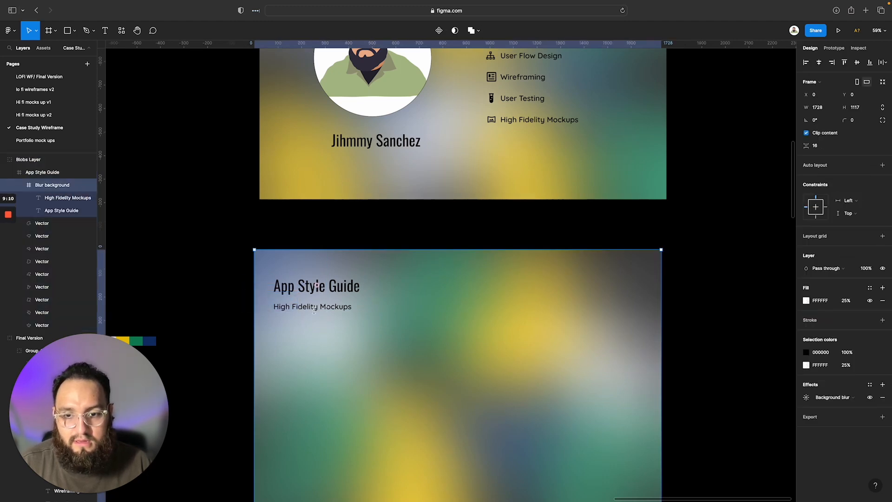
click(309, 306)
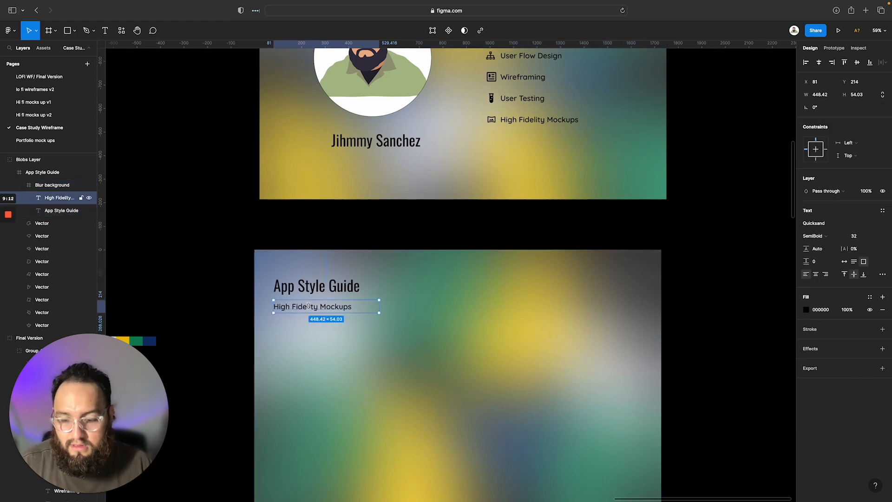
shift+click(56, 211)
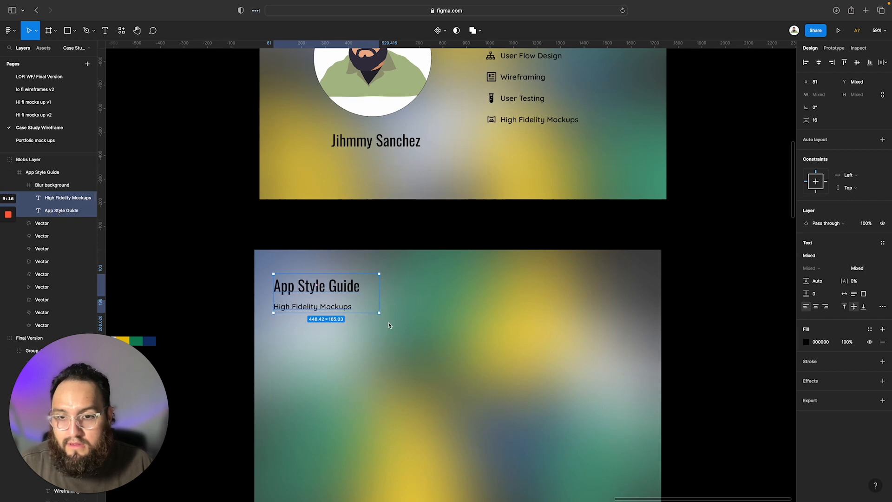
click(824, 120)
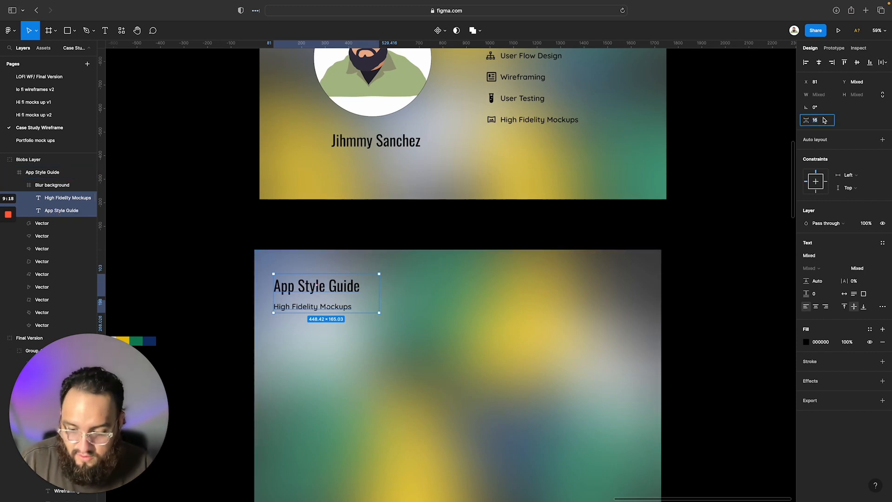
click(471, 328)
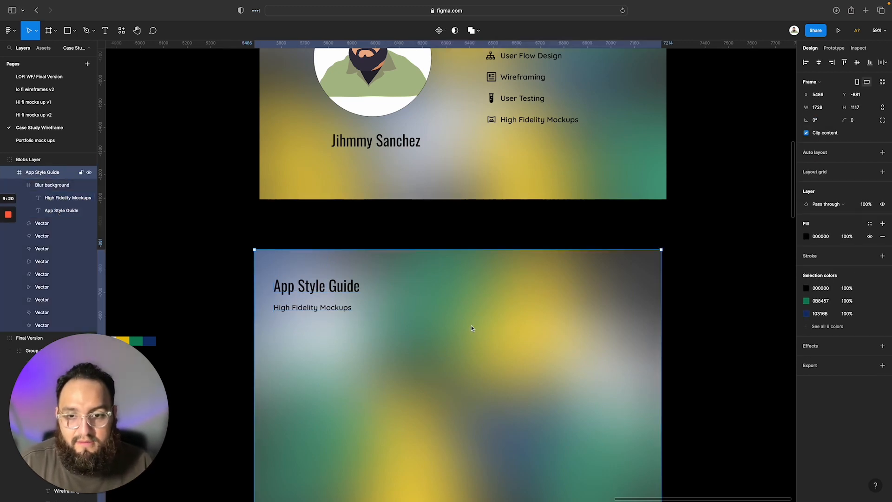
click(326, 308)
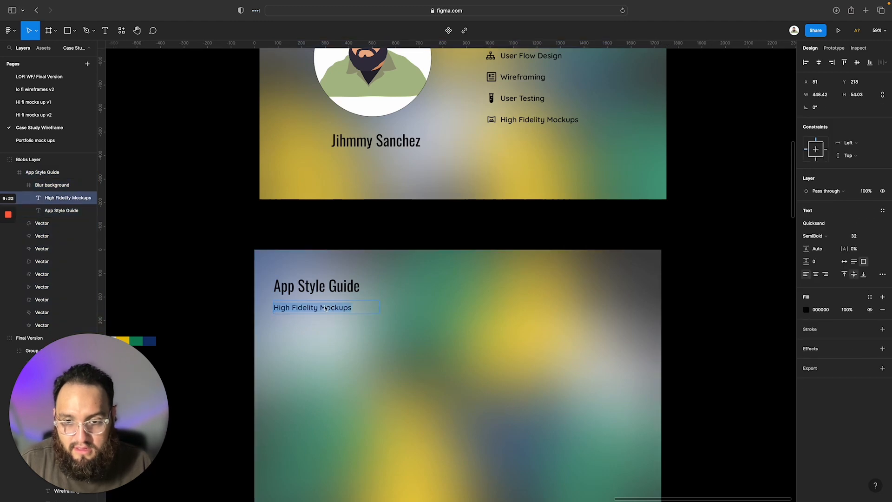
text(Font Family)
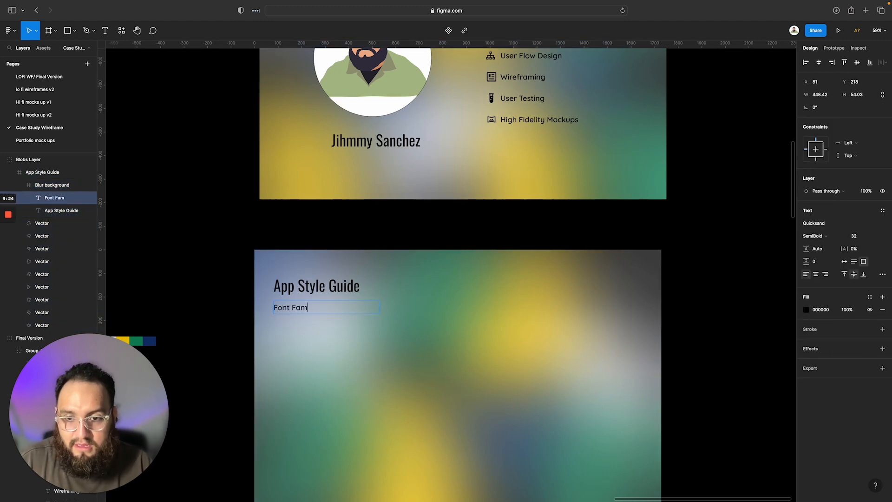
Open the Hi fi mock up v2 page and inspect the font settings of the My Account heading, Entrees title and dish descriptions
click(49, 115)
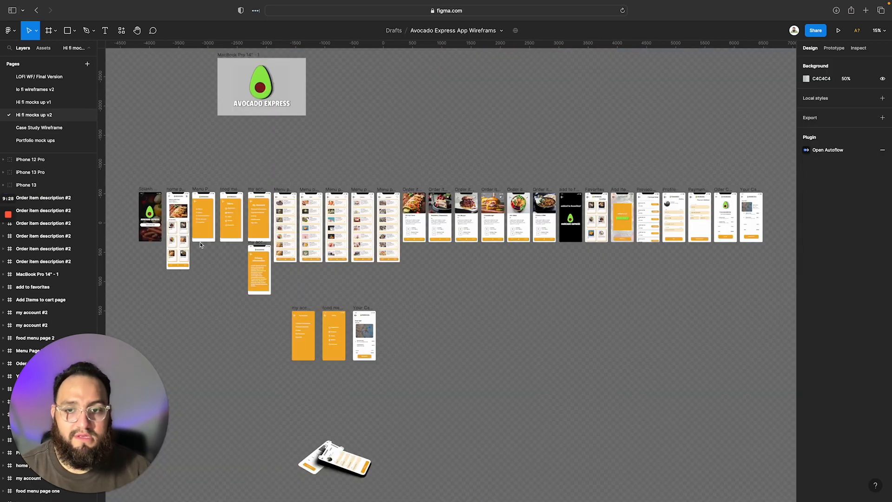
scroll(268, 222, up, 10)
scroll(269, 222, up, 2)
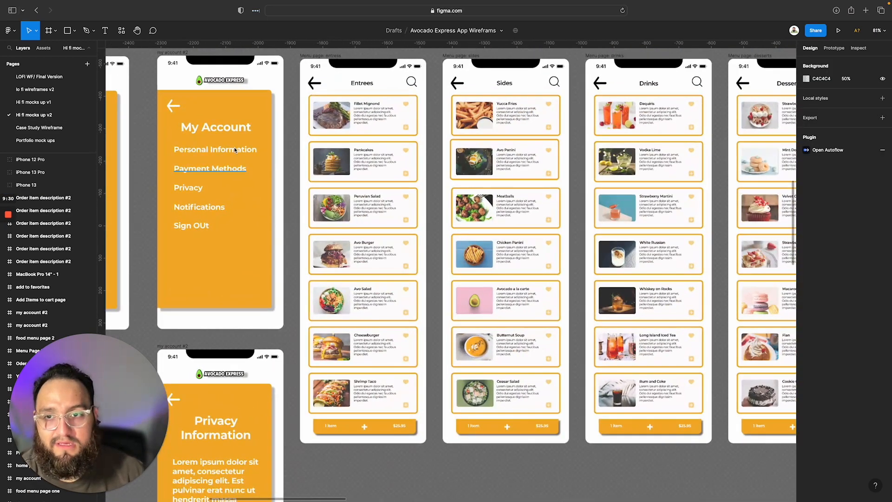
click(238, 132)
double_click(238, 132)
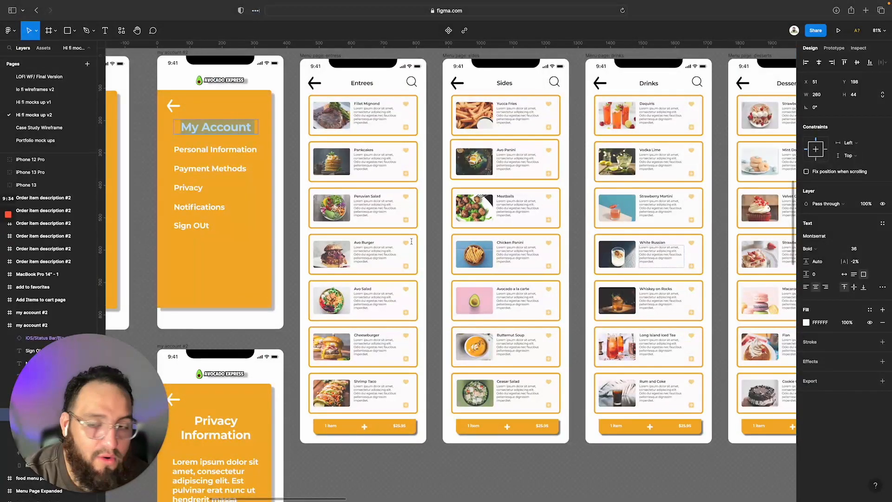
click(371, 169)
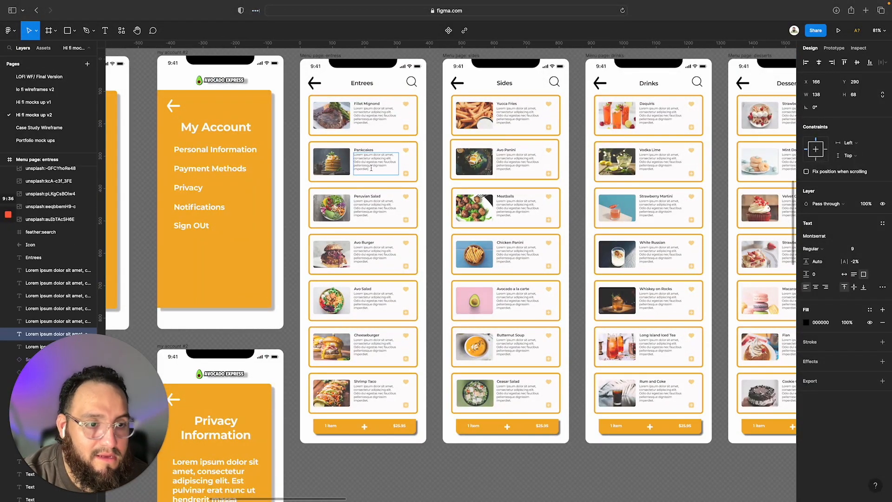
click(368, 84)
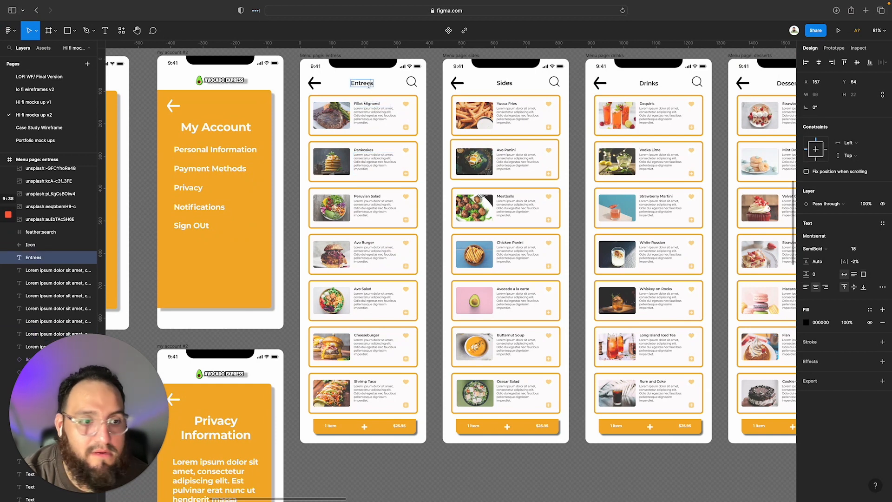
click(221, 131)
key(Escape)
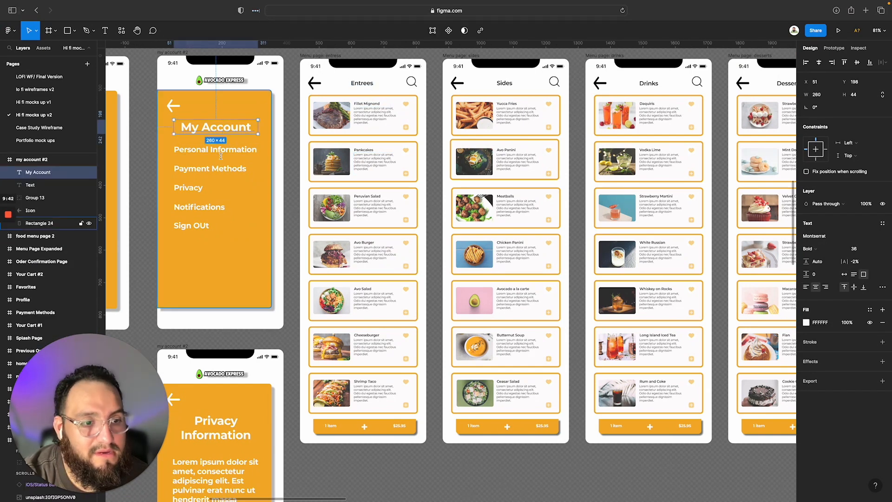
click(364, 84)
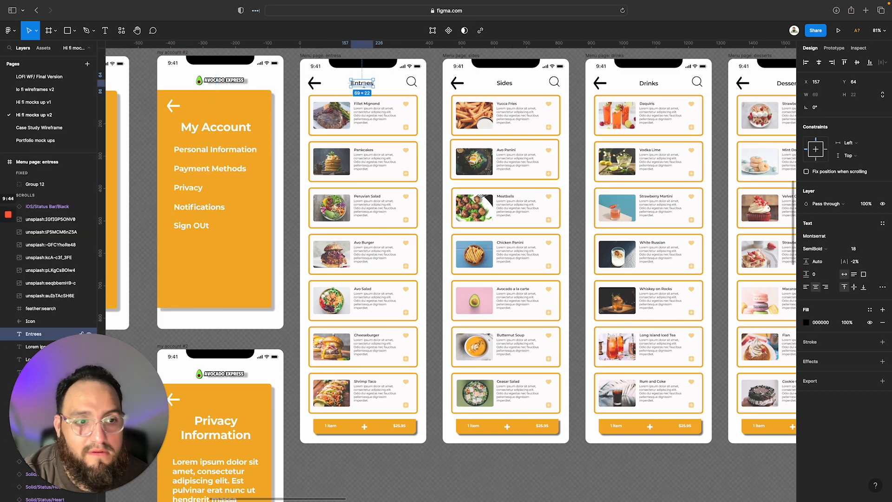
click(367, 110)
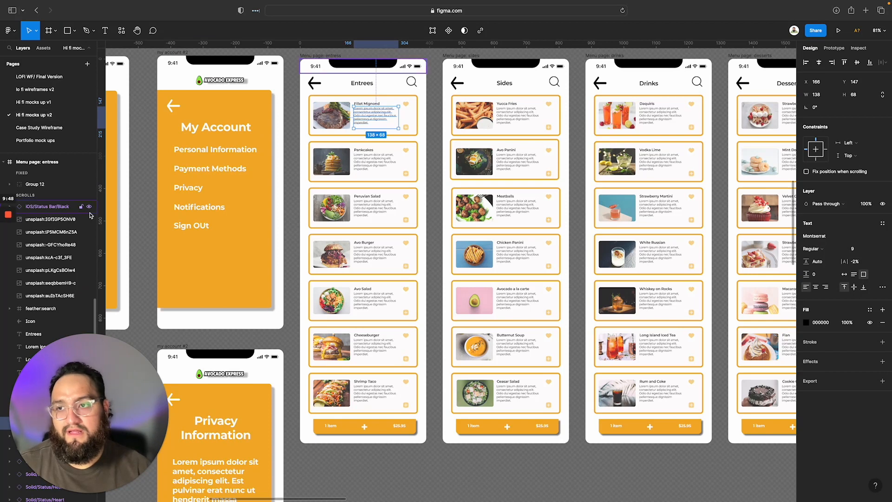
Return to the Case Study Wireframe page and check the Font Family section of the App Style Guide example in the reference document
click(49, 132)
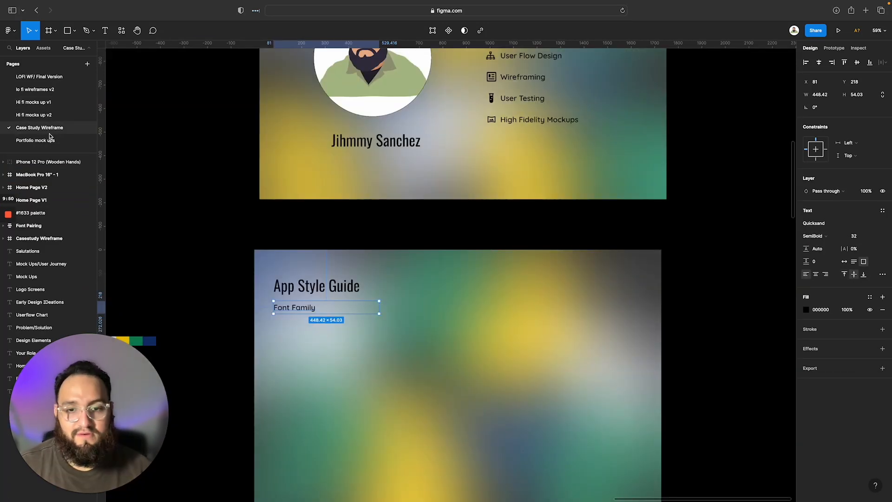
scroll(316, 344, down, 1)
click(314, 352)
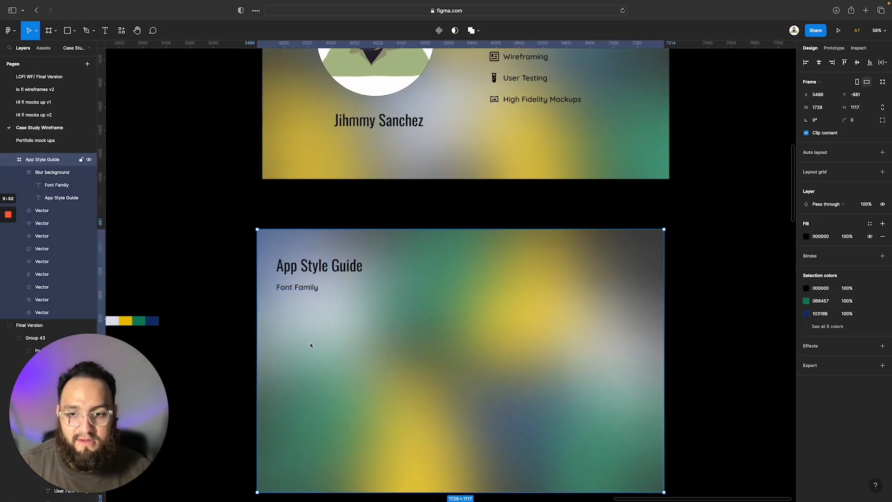
scroll(310, 346, down, 1)
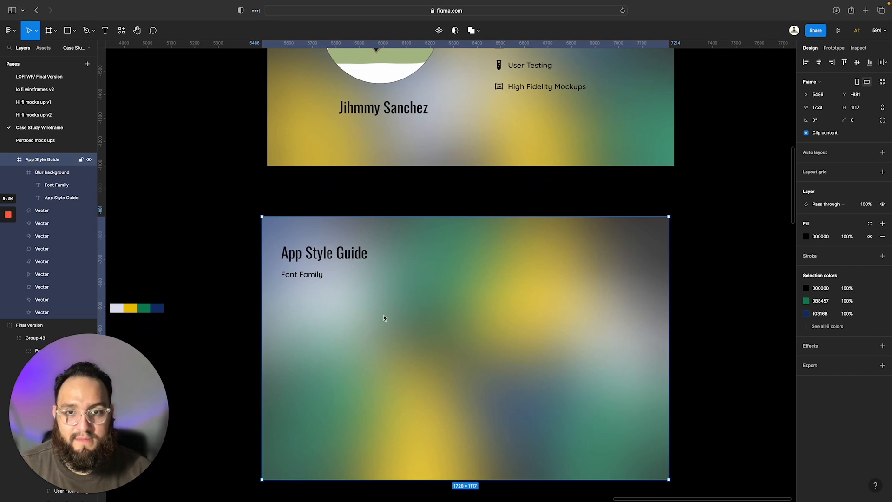
key(ctrl+Right)
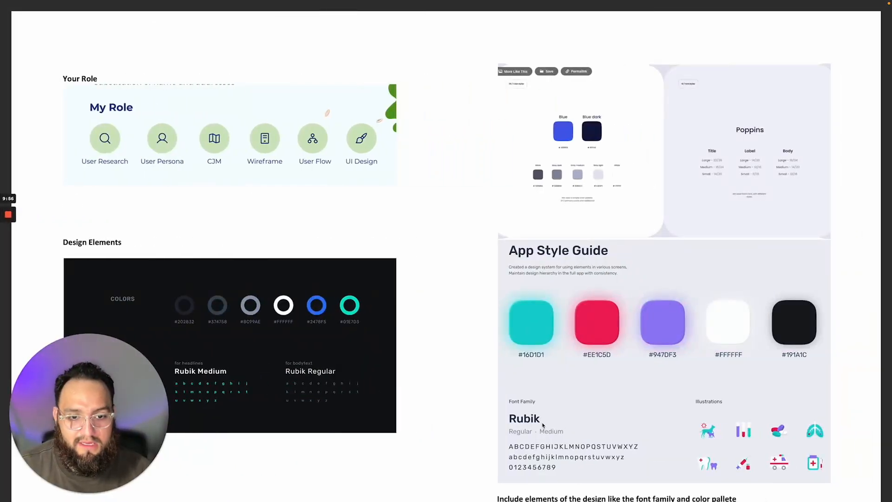
scroll(543, 425, down, 3)
key(ctrl+Left)
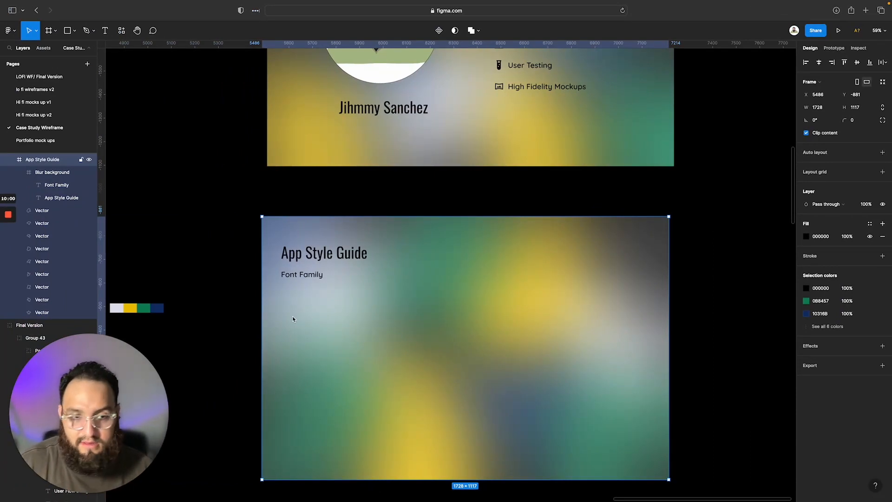
Add the text "Monttsserat" below the Font Family label at X 89 and style it in Montserrat Bold, size 64
key(t)
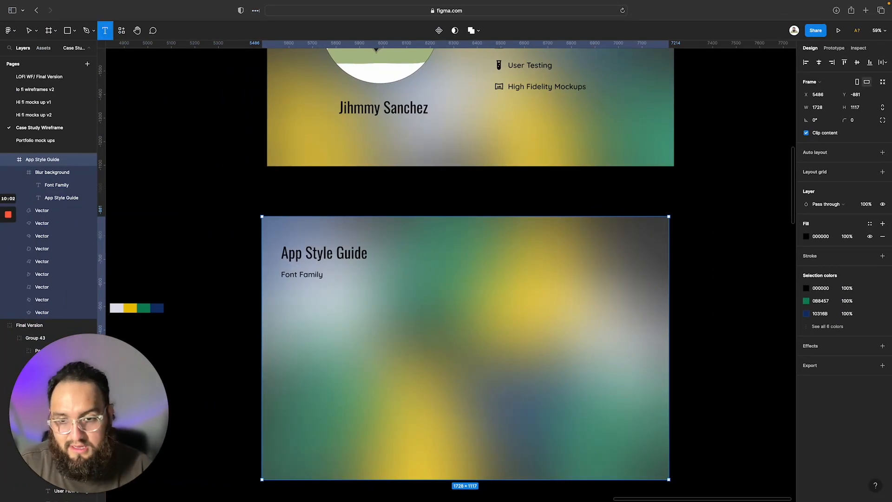
click(283, 310)
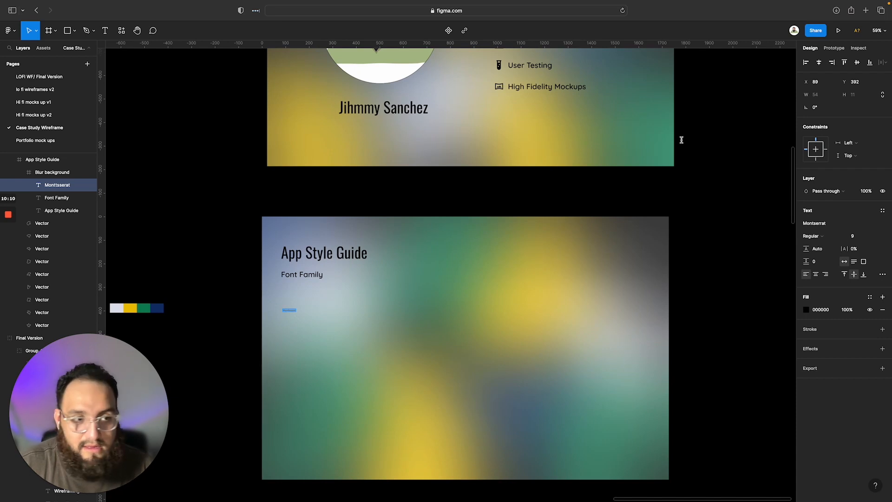
click(833, 240)
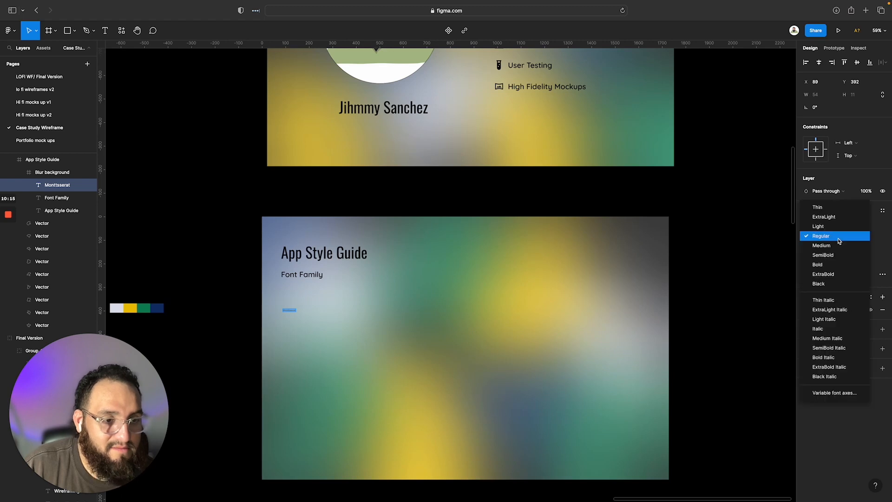
click(835, 266)
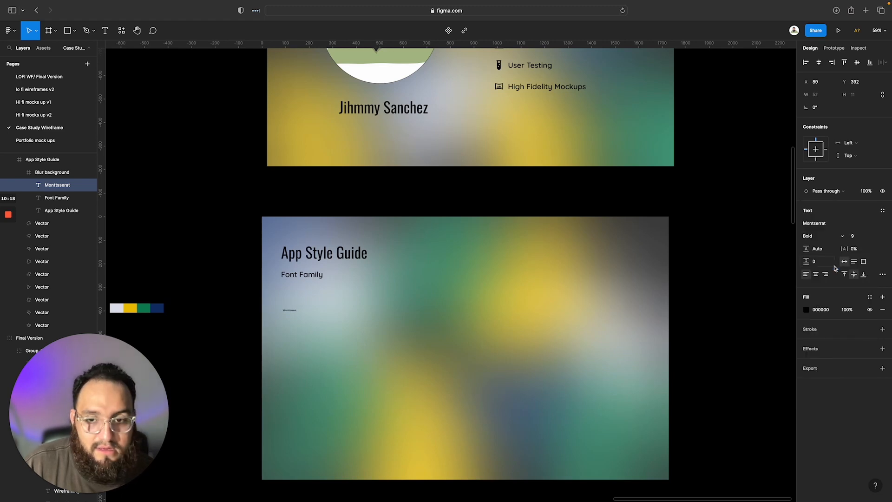
click(870, 238)
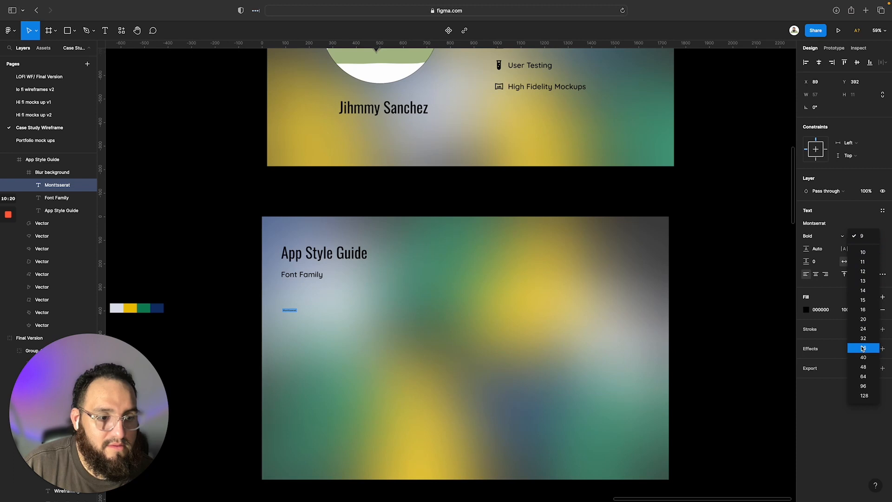
click(864, 377)
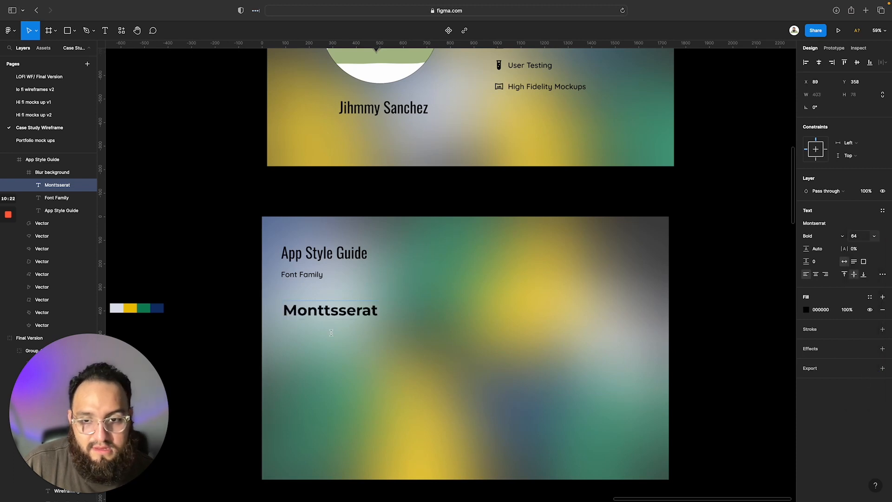
Move the Montserrat font name to X 81, Y 319, aligned under the Font Family label, and correct its spelling to "Montserrat"
drag(323, 310, 322, 301)
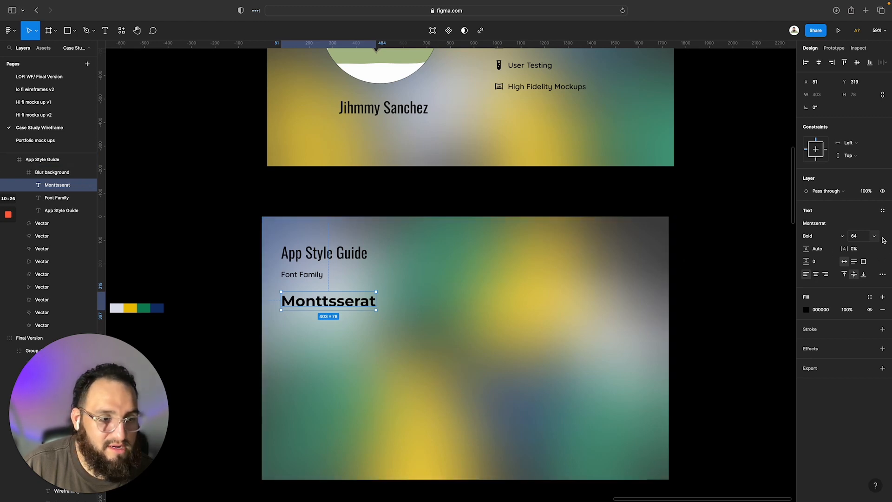
double_click(329, 303)
click(328, 301)
key(BackSpace)
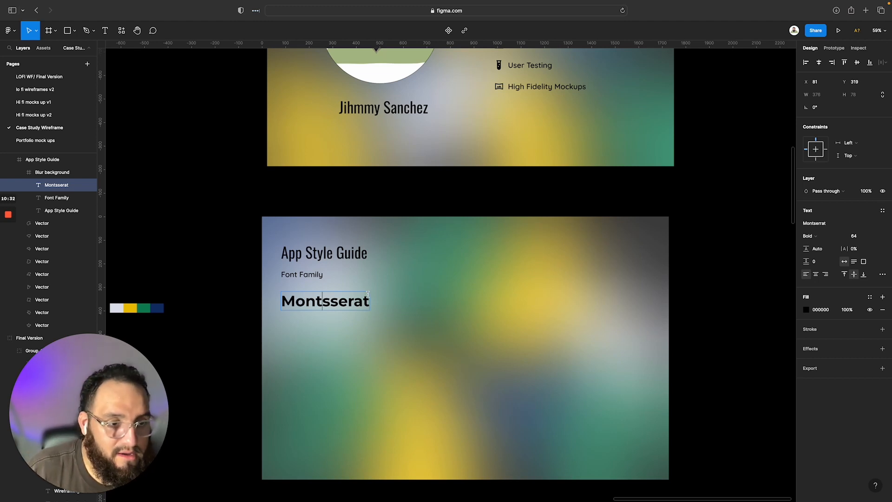
key(Delete)
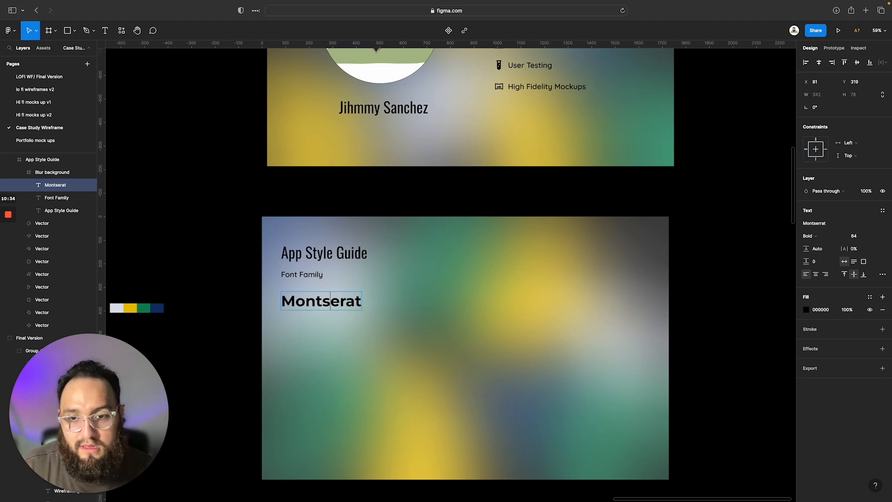
text(r)
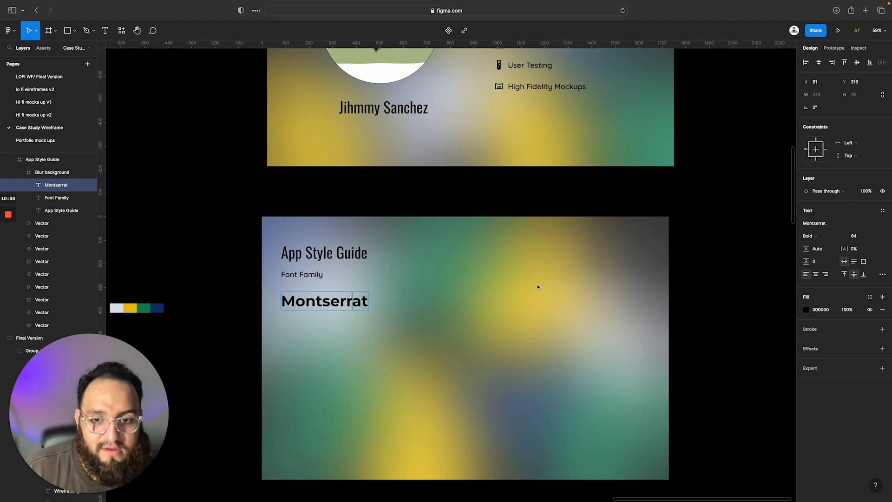
key(Escape)
Set the Montserrat text's font size to 48
double_click(303, 307)
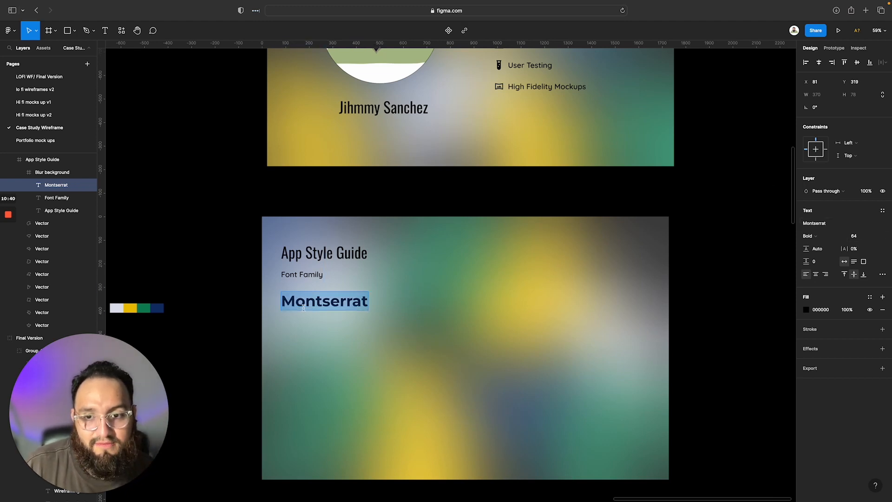
click(874, 236)
click(867, 226)
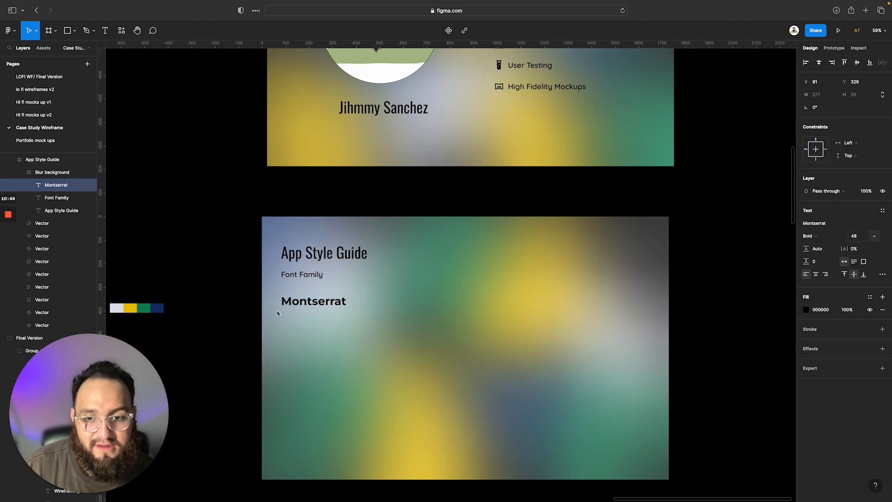
double_click(302, 304)
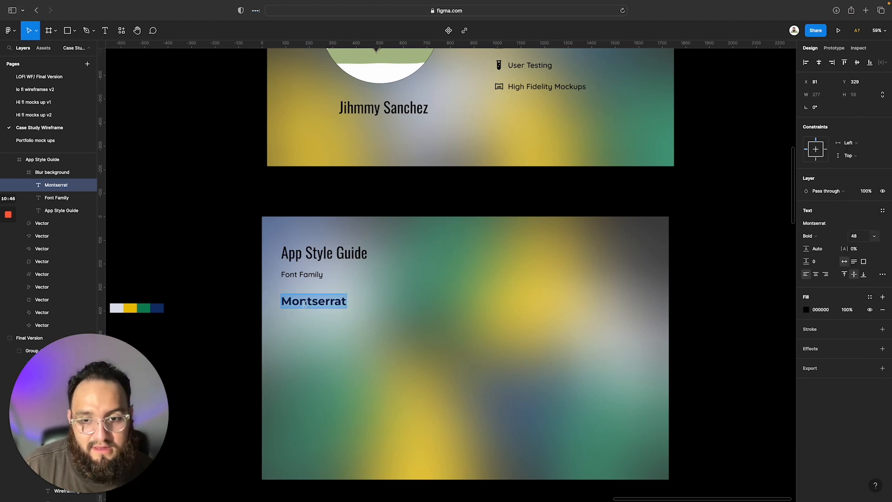
key(Escape)
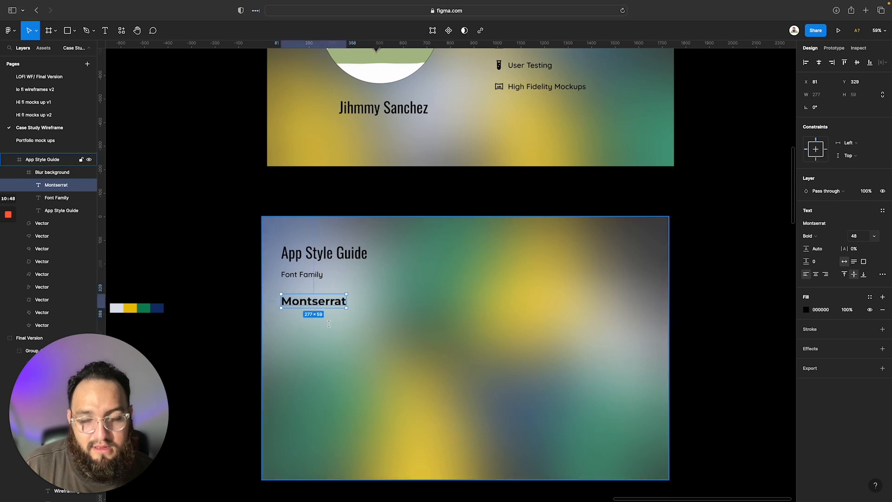
Move the Montserrat text out of the way to the frame's upper-right area at X 1309, Y 139
click(325, 305)
click(323, 300)
click(323, 300)
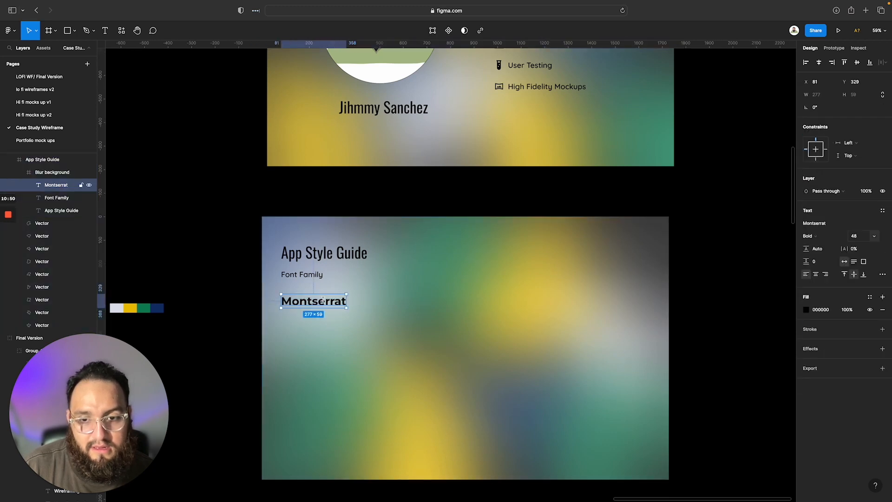
double_click(323, 301)
drag(321, 301, 449, 296)
key(Escape)
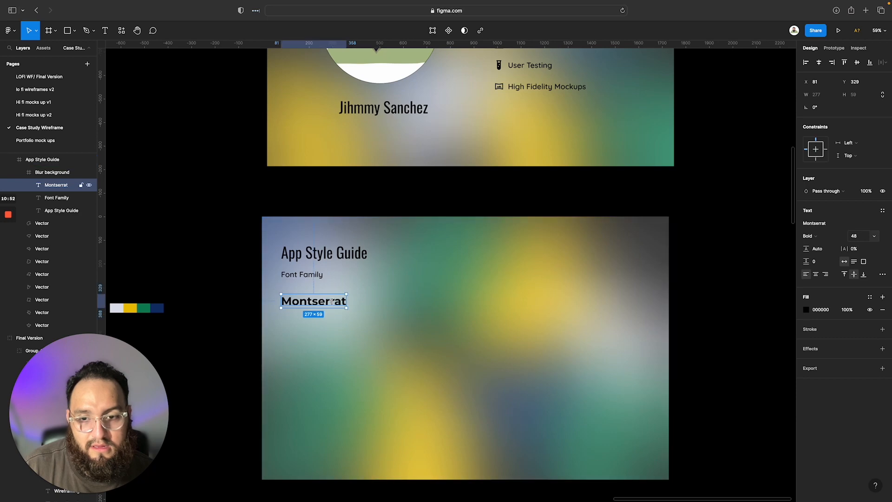
drag(330, 302, 628, 260)
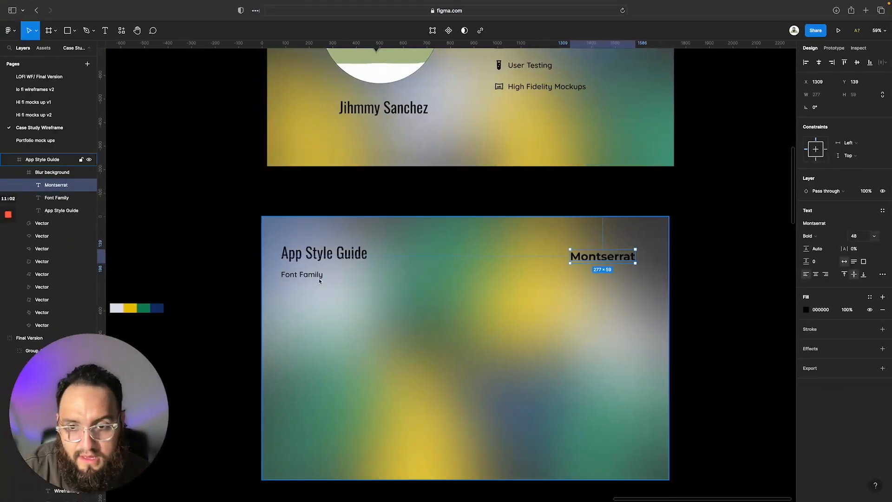
Move the App Style Guide heading and Font Family label up, placing the label at Y 168, and set the label's font size to 40
click(329, 257)
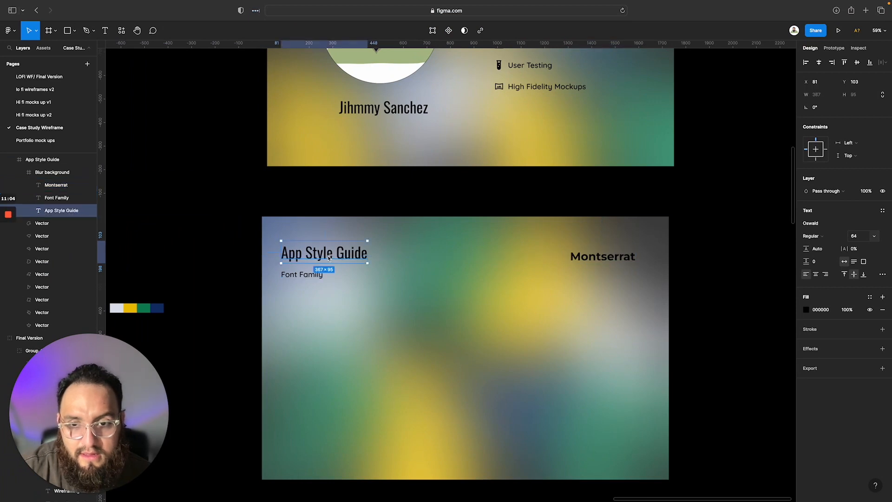
drag(329, 257, 311, 268)
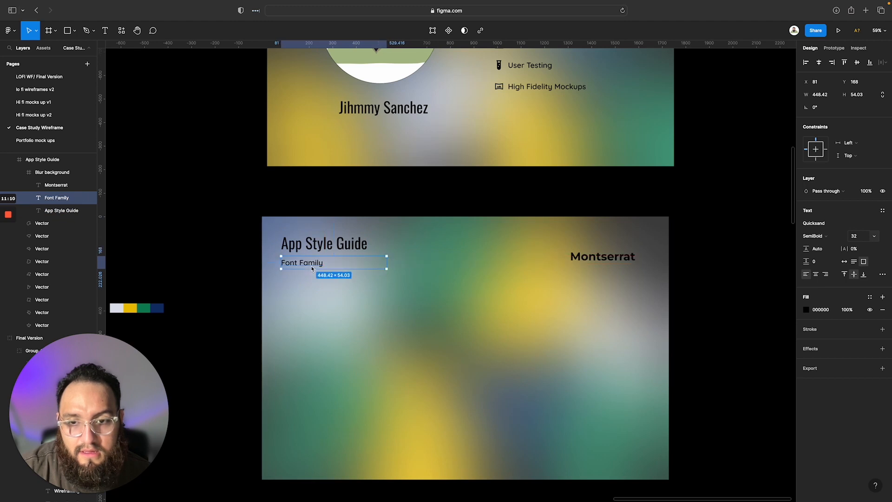
double_click(311, 268)
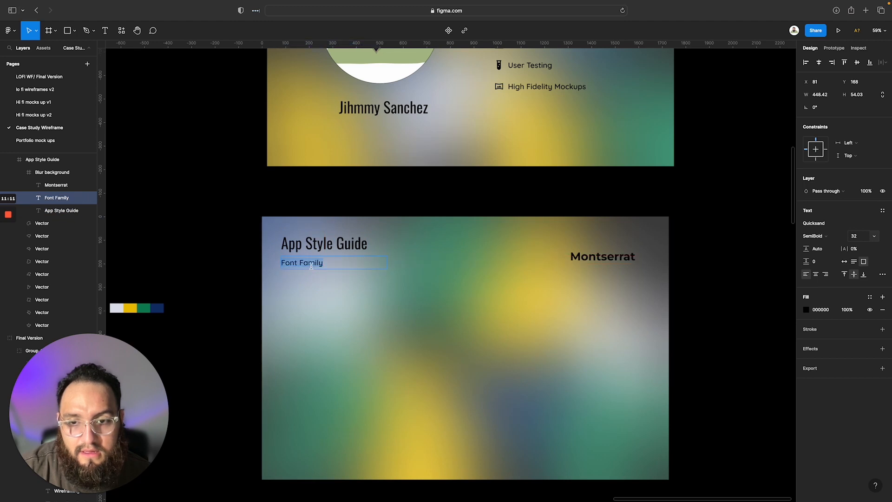
click(875, 238)
click(872, 254)
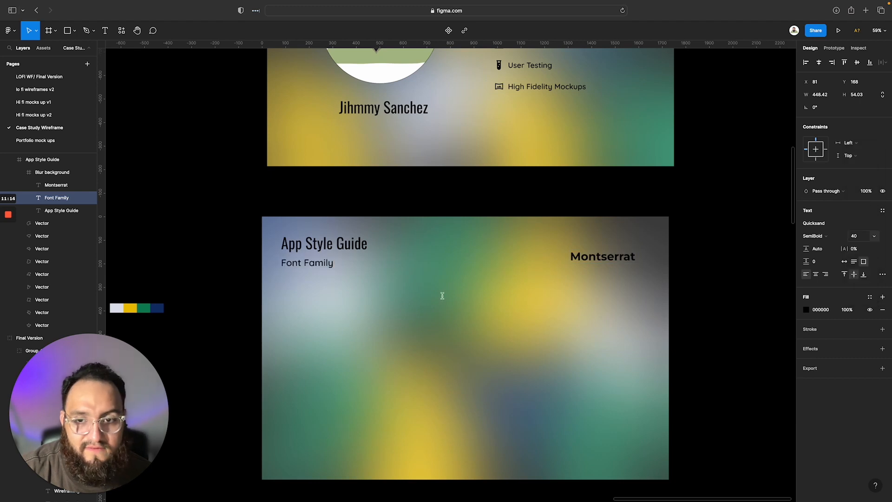
Place the Montserrat text back below the Font Family label at X 81, Y 310
double_click(602, 256)
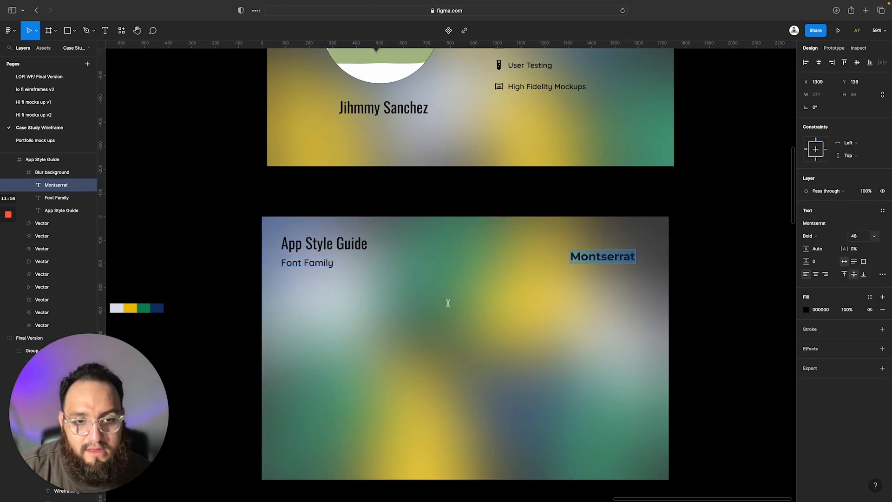
drag(585, 255, 466, 304)
click(466, 305)
drag(590, 257, 301, 298)
Reduce the Montserrat text's font size to 40
double_click(301, 297)
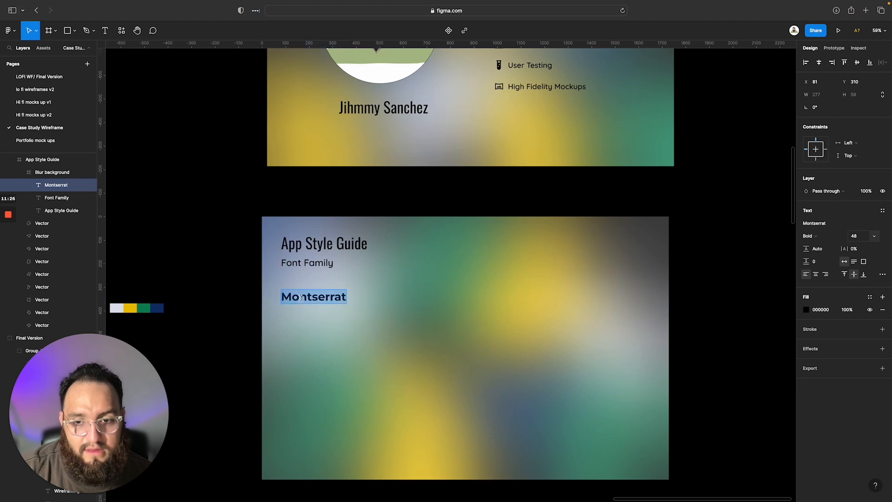
click(874, 236)
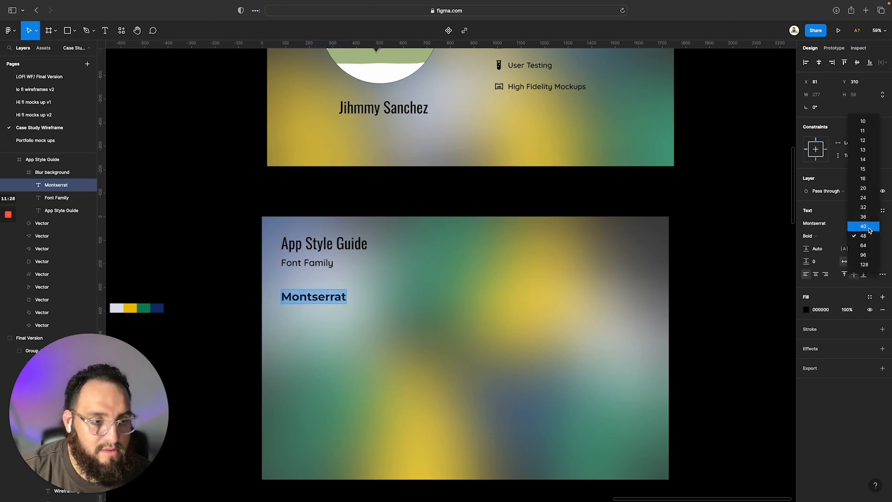
click(864, 226)
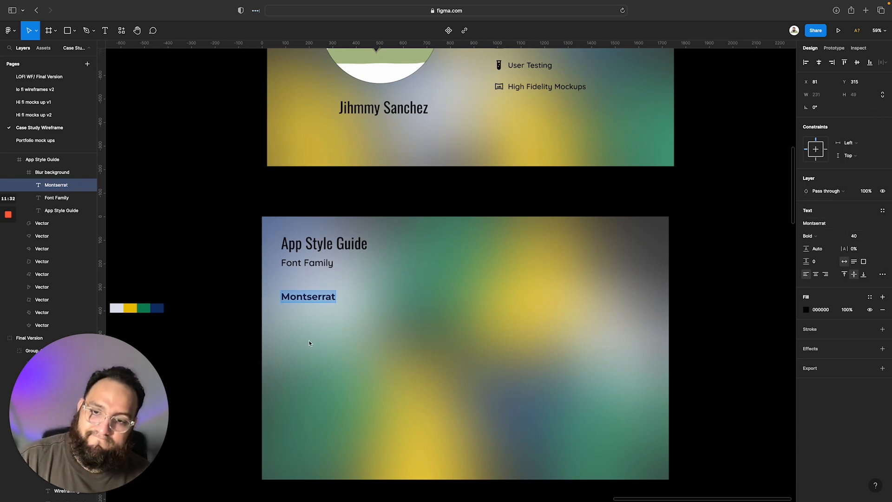
key(Escape)
key(Escape)
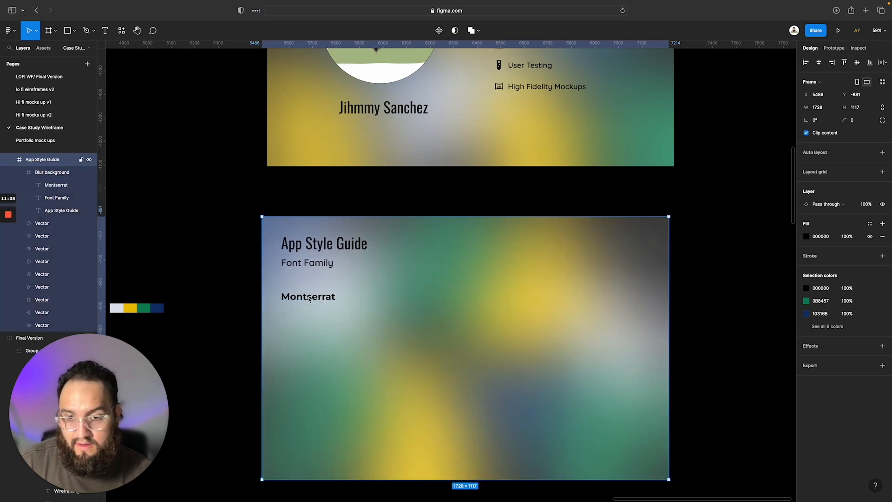
Duplicate the Montserrat text directly below the original at X 81, Y 411, and set the copy's font size to 32
click(310, 299)
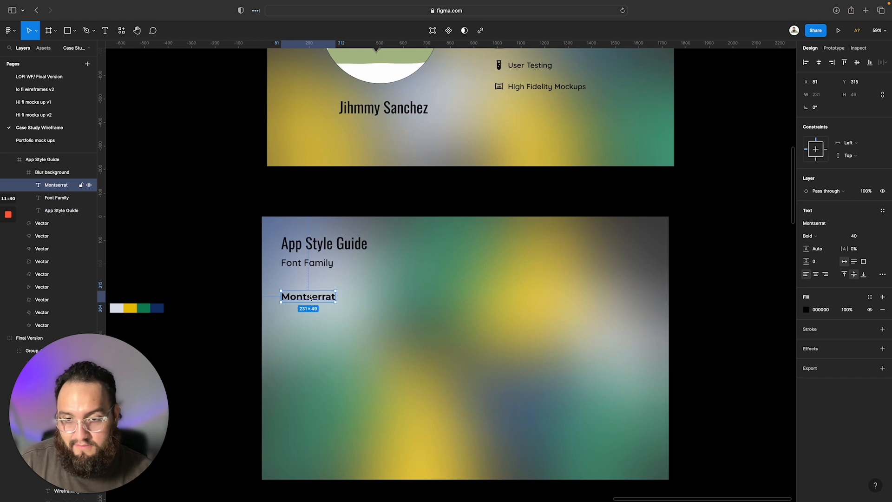
double_click(309, 297)
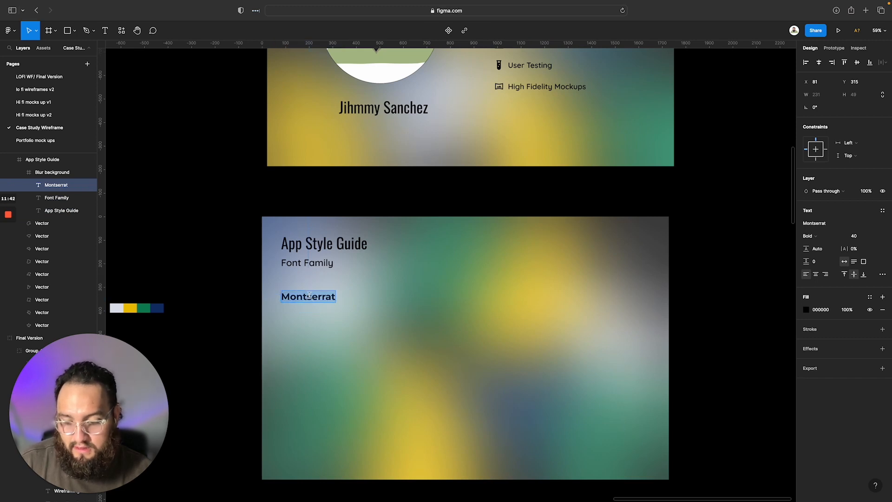
click(309, 296)
key(Escape)
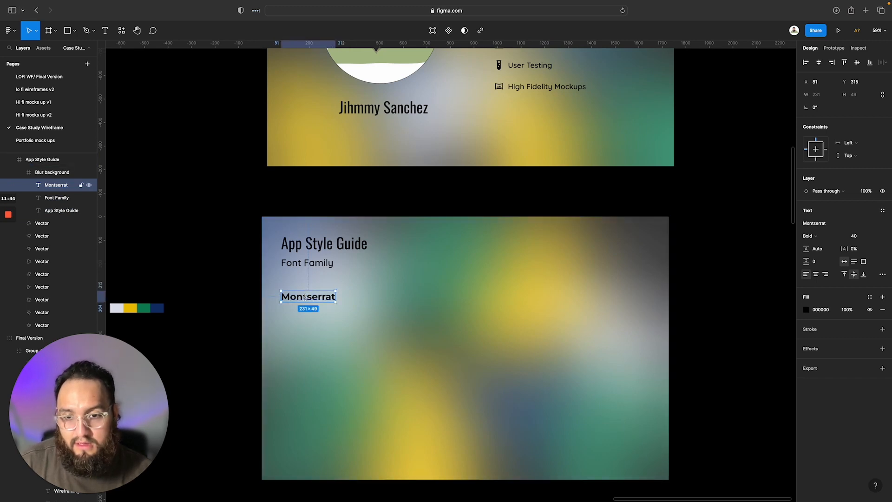
drag(304, 297, 304, 320)
double_click(306, 319)
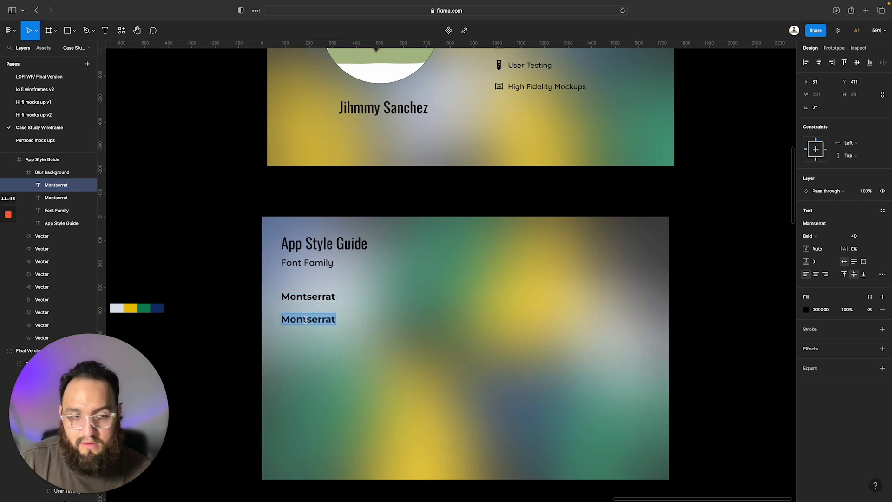
click(874, 236)
click(865, 215)
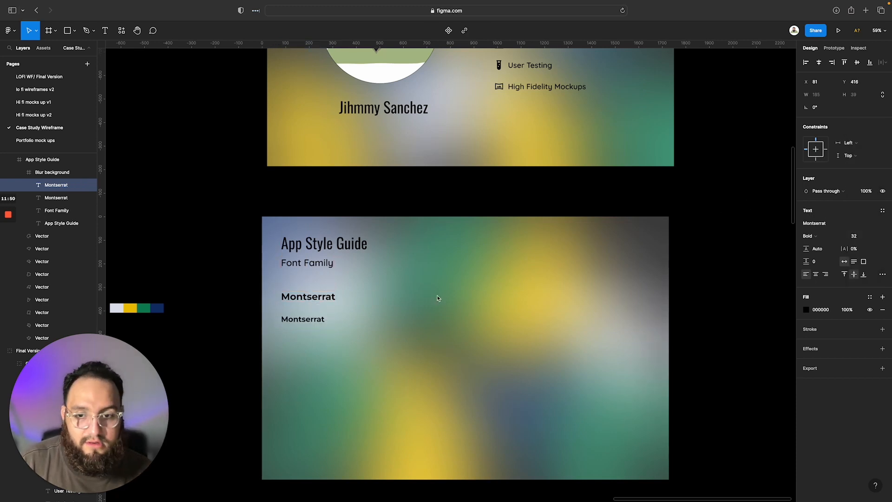
Replace the lower Montserrat copy's text with "Regular" and enlarge its text box to about 582 by 57
double_click(294, 321)
double_click(293, 321)
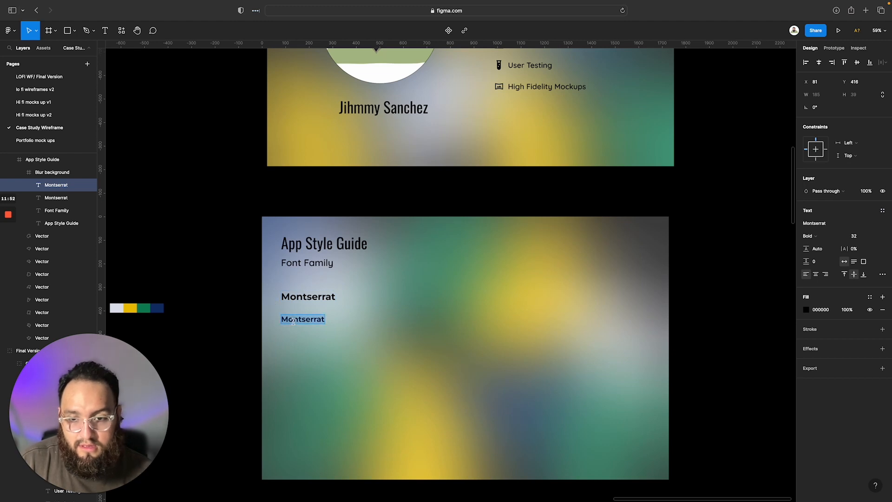
text(REgular)
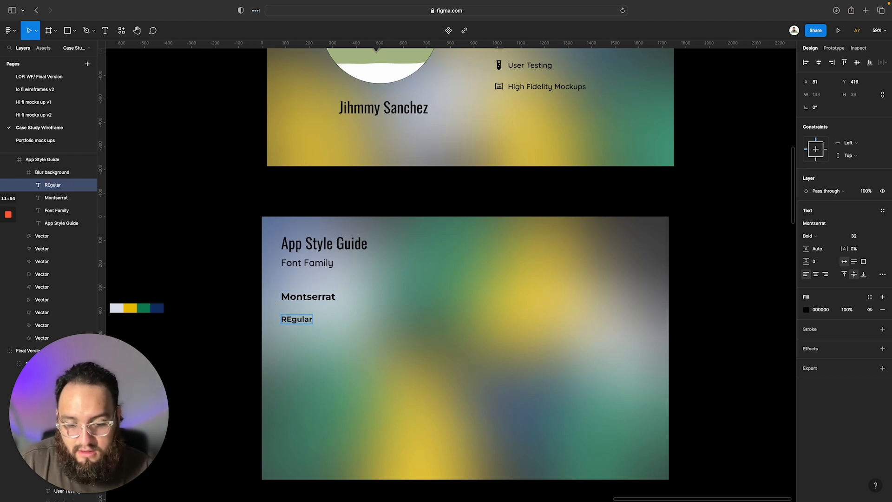
key(BackSpace)
key(BackSpace)
key(BackSpace)
key(BackSpace)
key(BackSpace)
key(BackSpace)
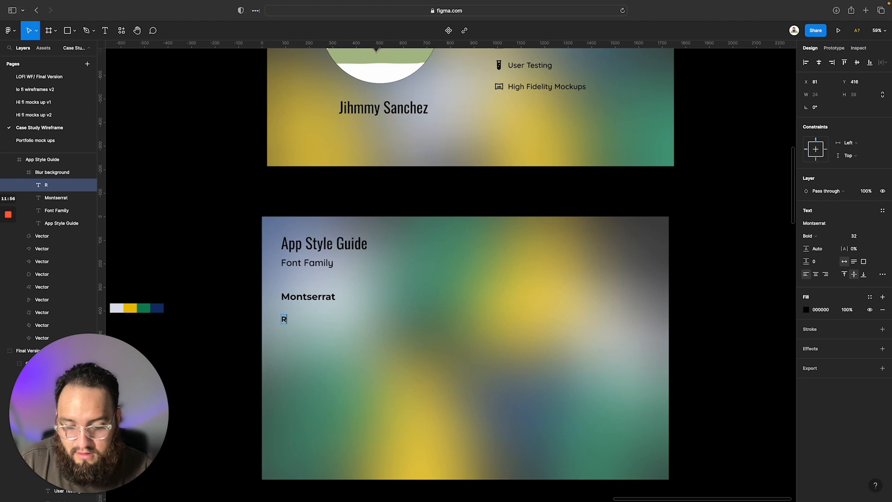
text(egular)
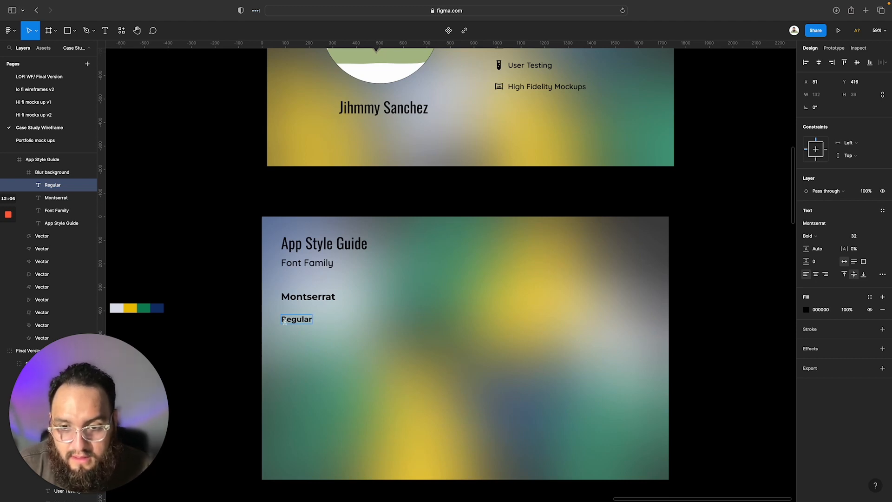
scroll(296, 320, up, 5)
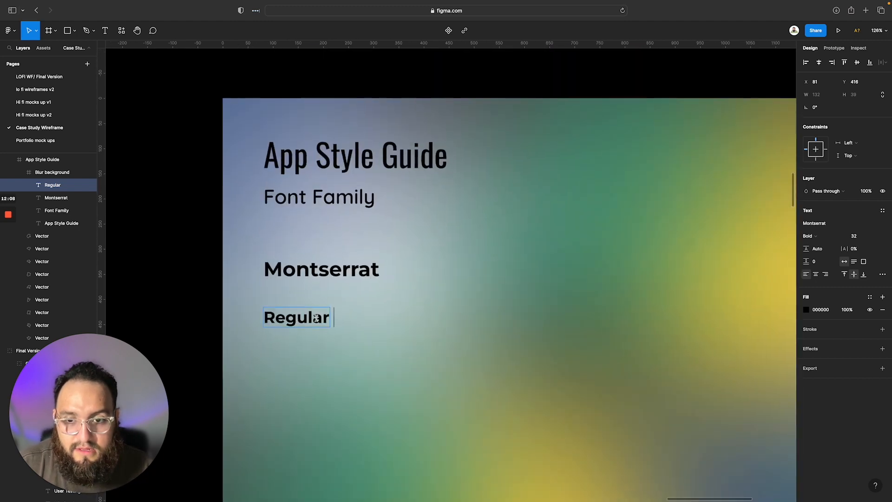
key(Escape)
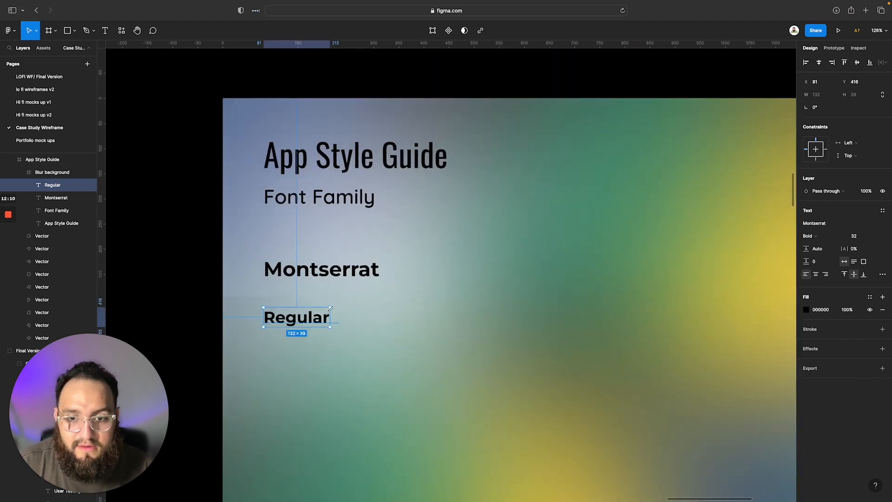
drag(338, 309, 556, 299)
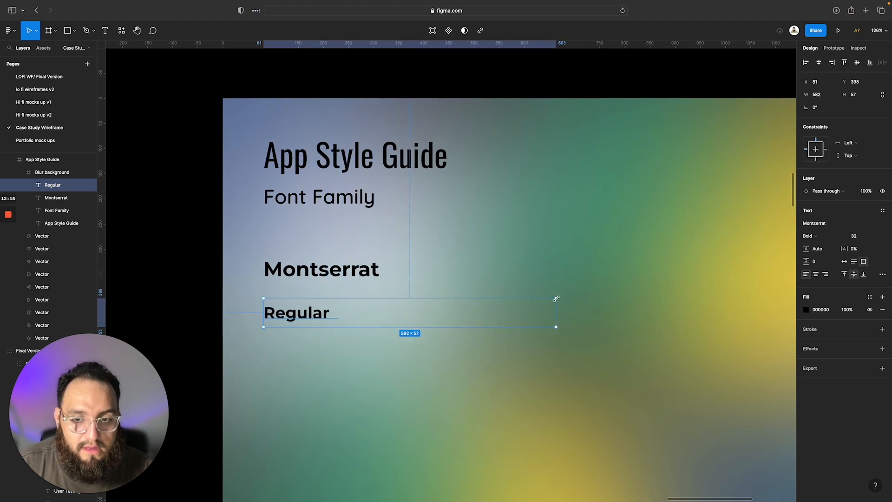
Set the "Regular" text below Montserrat to font size 24 and Regular weight
double_click(288, 309)
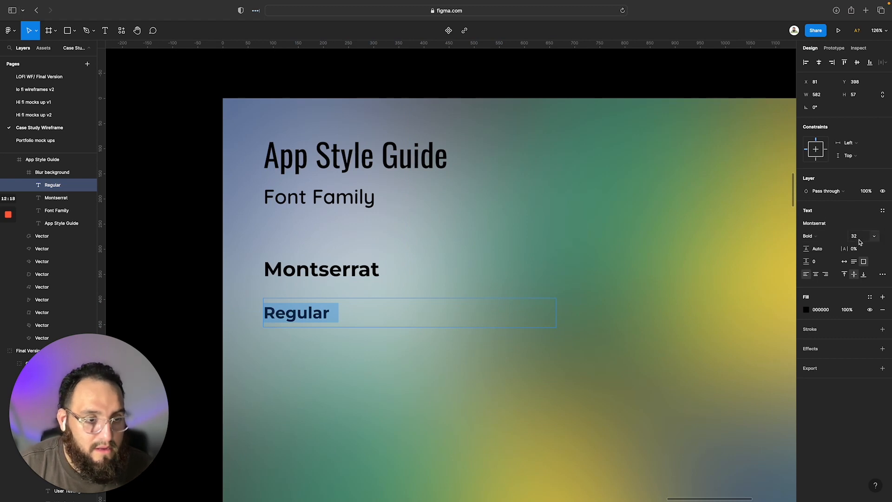
click(874, 238)
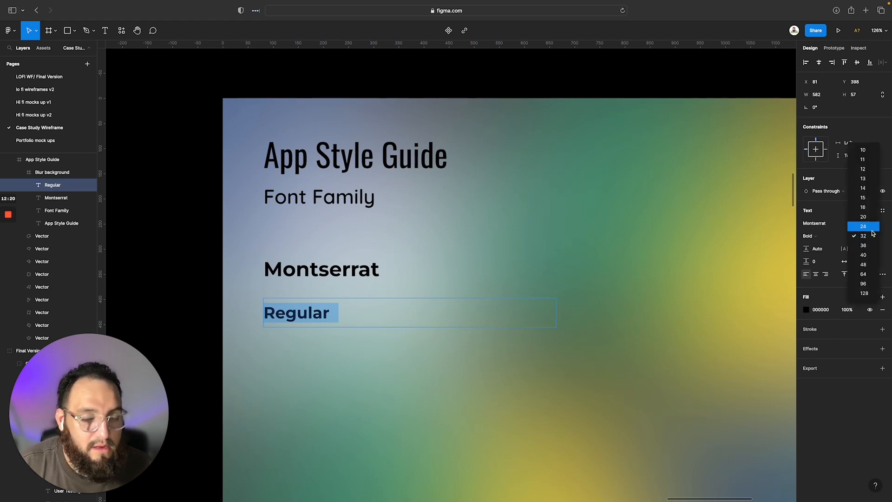
click(863, 227)
click(833, 237)
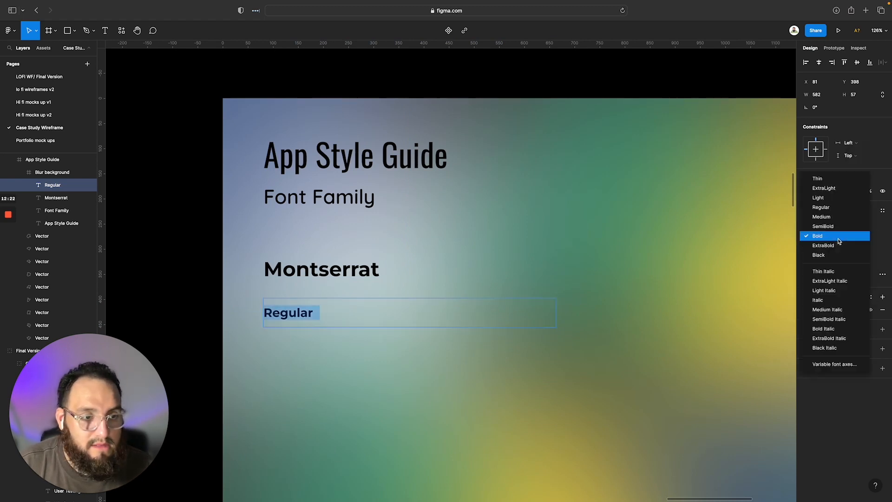
click(829, 206)
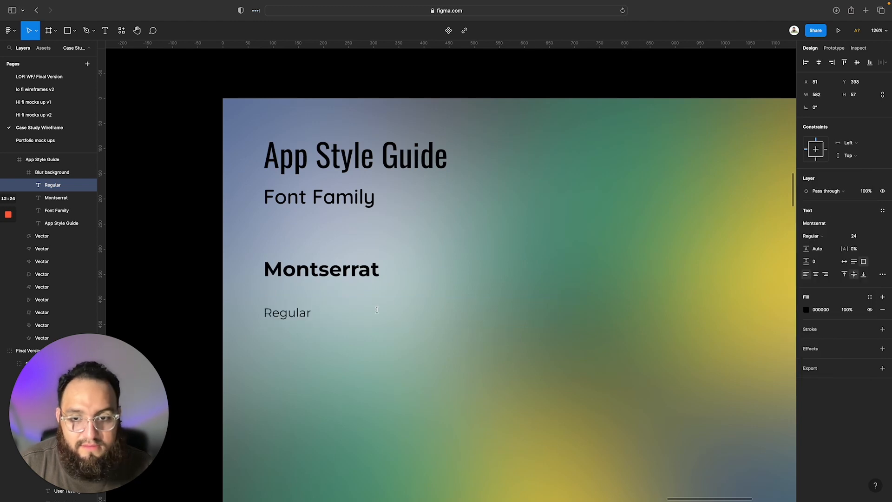
Append "| Semibold" to the "Regular" line and set the word Semibold to SemiBold weight
double_click(329, 314)
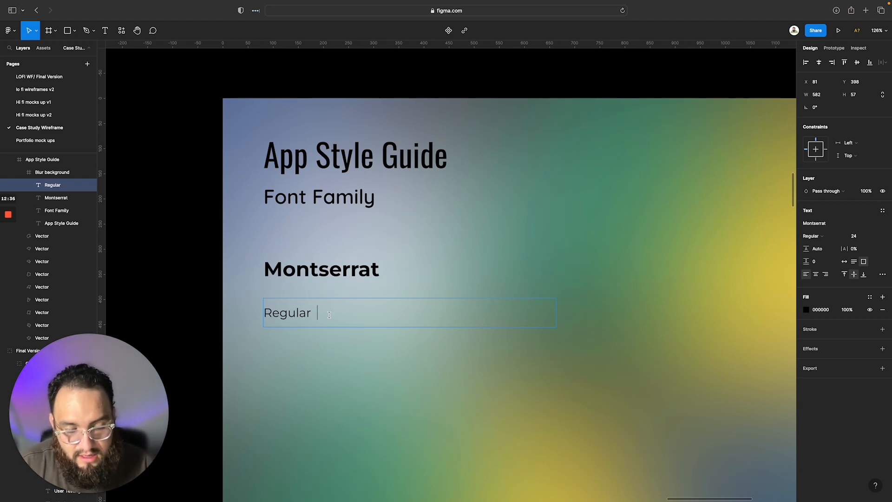
text(|)
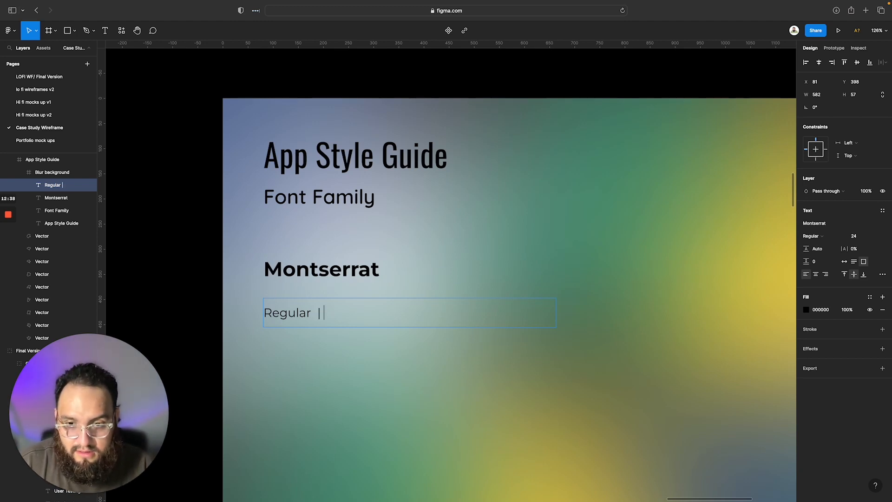
text( Semibold)
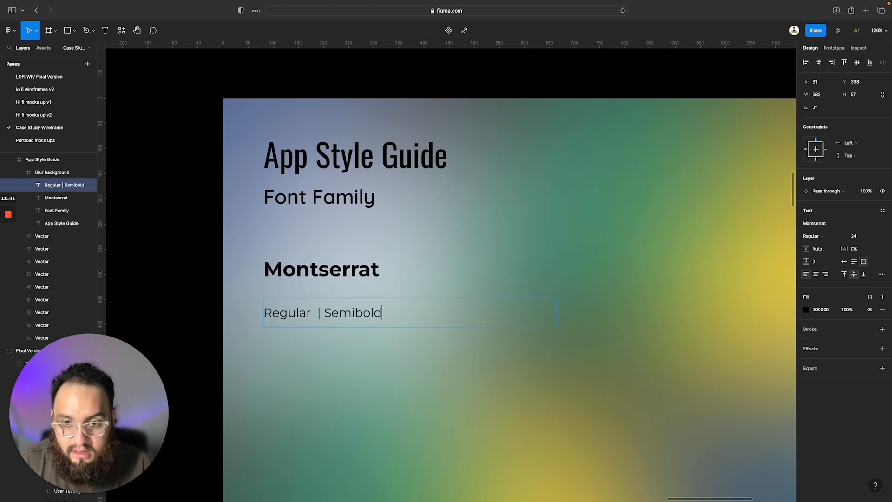
double_click(351, 313)
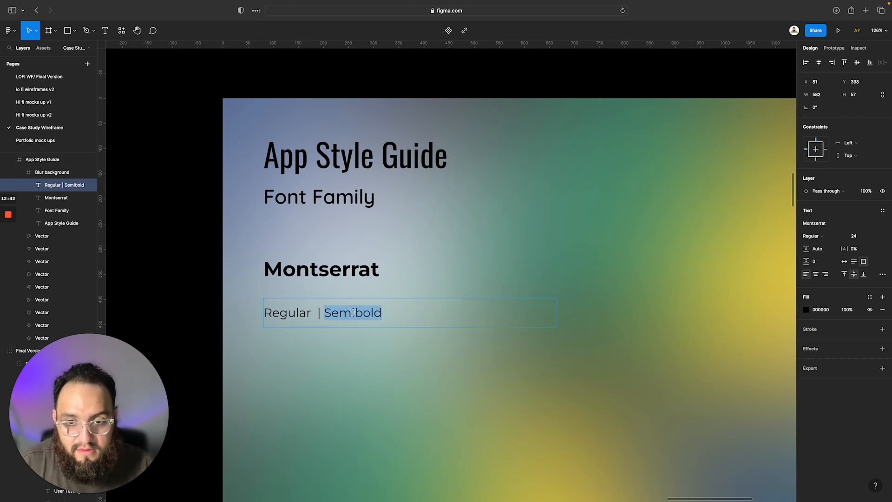
click(825, 239)
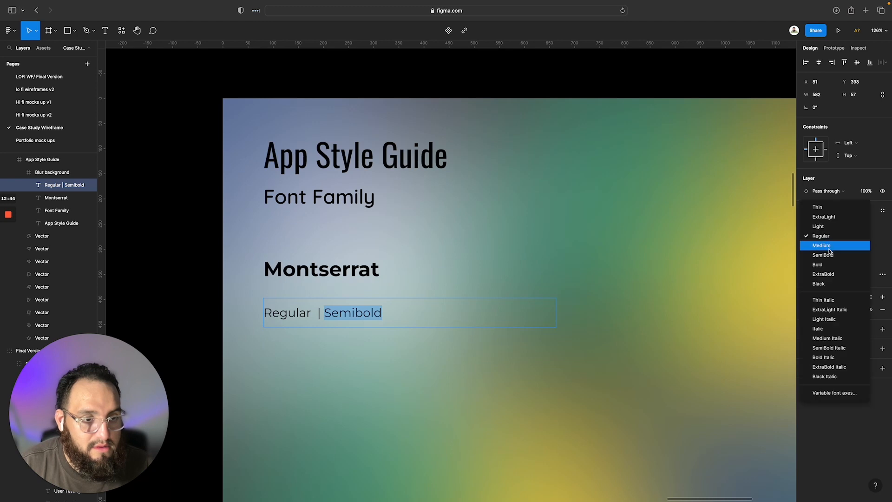
click(832, 255)
Switch the weight to Regular at the end of the line and add a "|" separator after Semibold
click(403, 316)
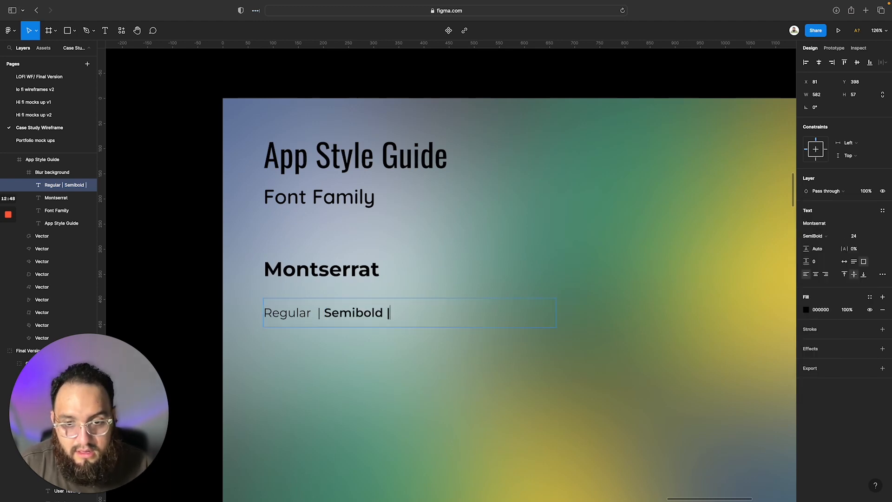
key(BackSpace)
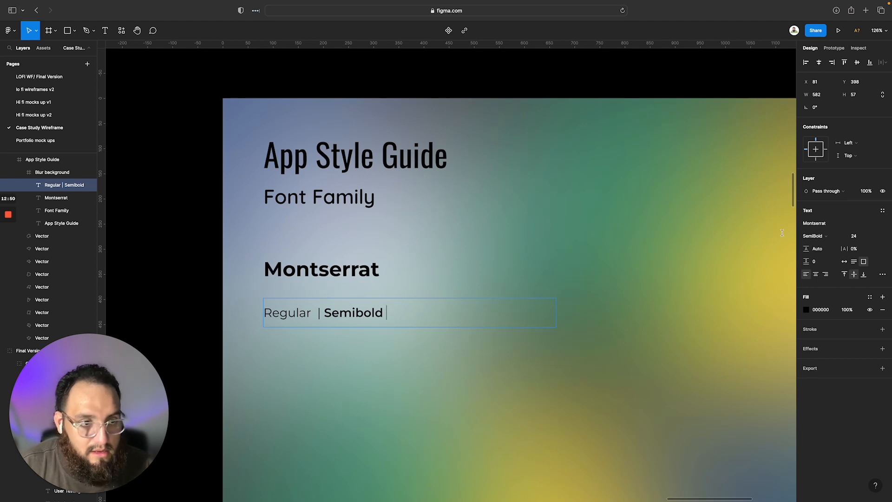
click(835, 238)
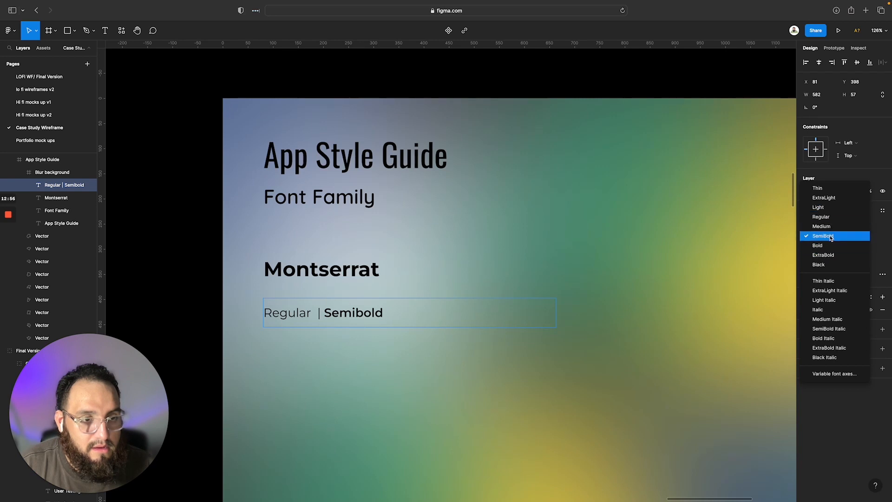
click(821, 216)
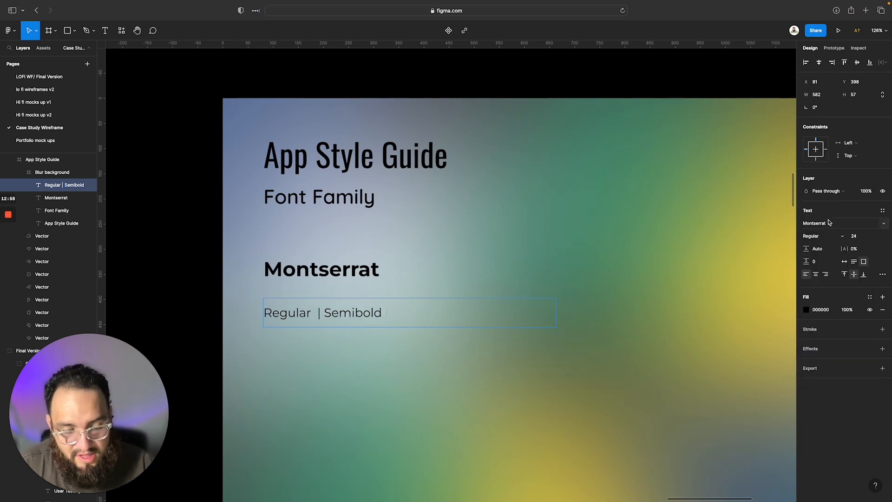
text(|)
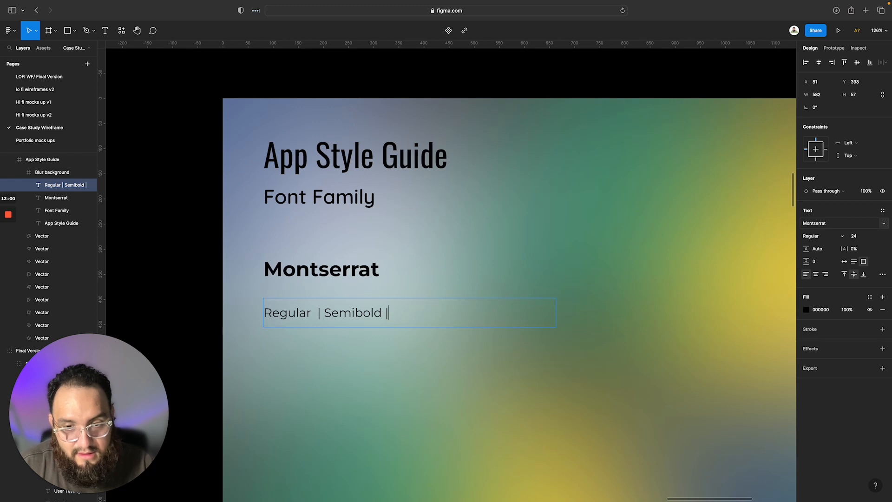
Set only the word Semibold in the weights line to SemiBold weight and finish editing the text
double_click(370, 312)
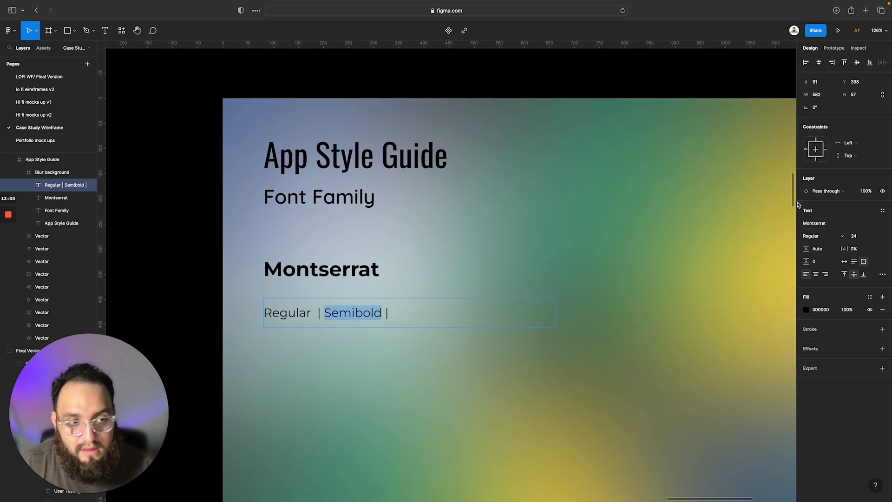
click(841, 238)
click(830, 256)
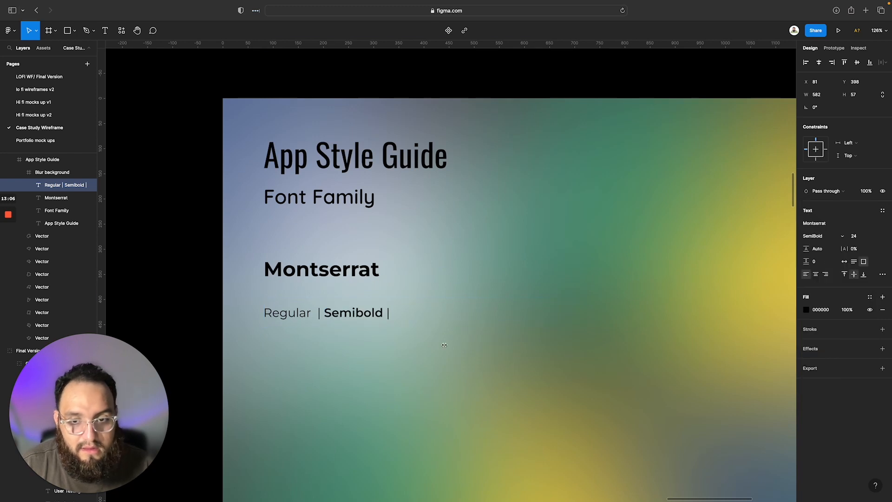
key(Escape)
key(Escape)
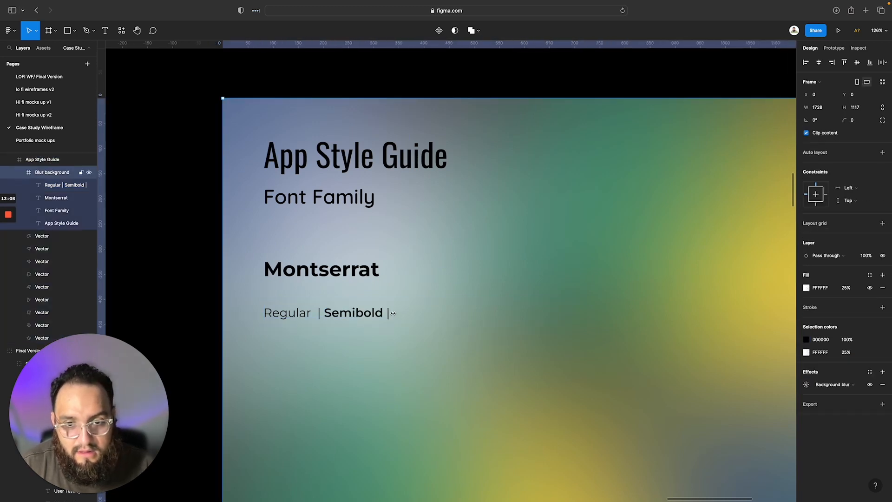
Append "Bold" after the last separator in the weights line and set that word to Bold weight
click(385, 315)
double_click(388, 315)
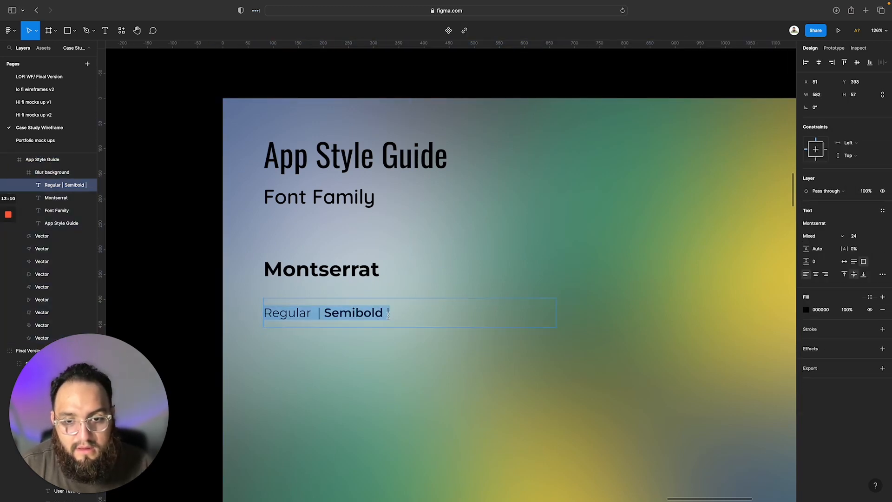
click(390, 315)
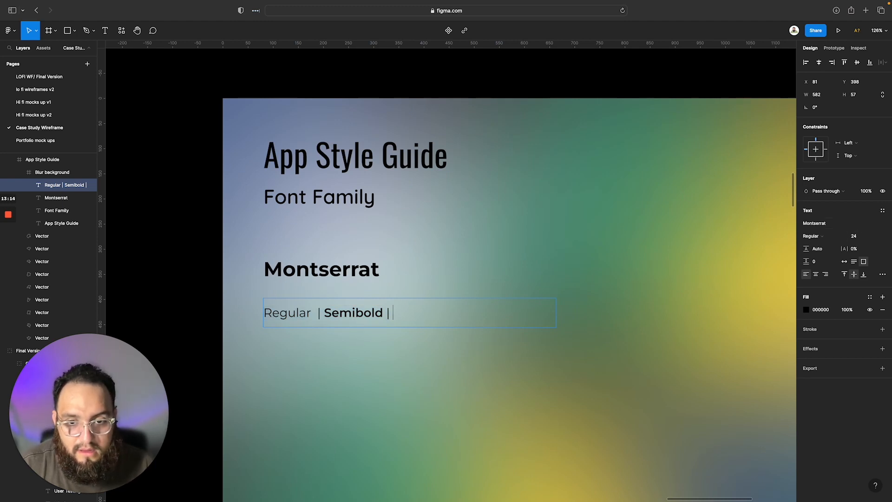
text(Bold)
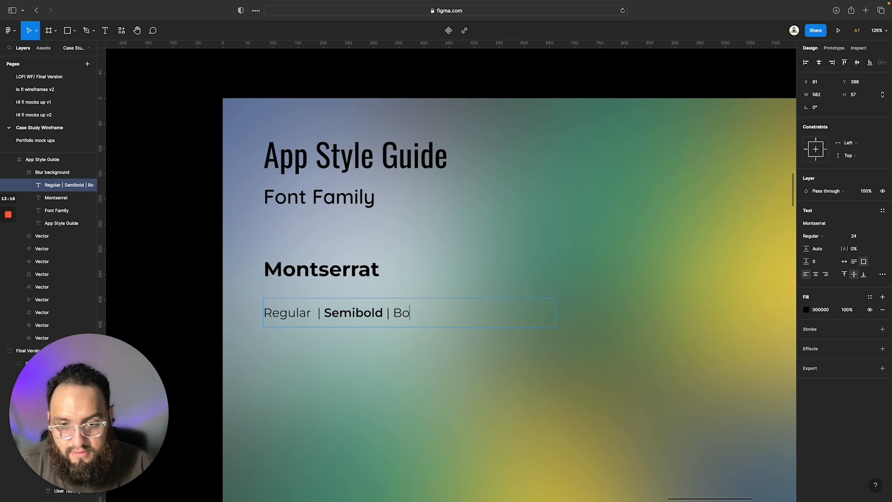
double_click(403, 315)
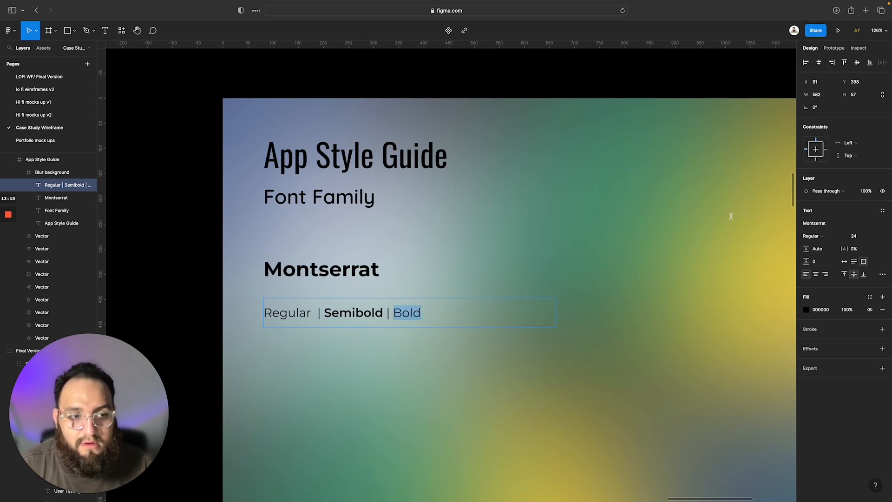
click(836, 240)
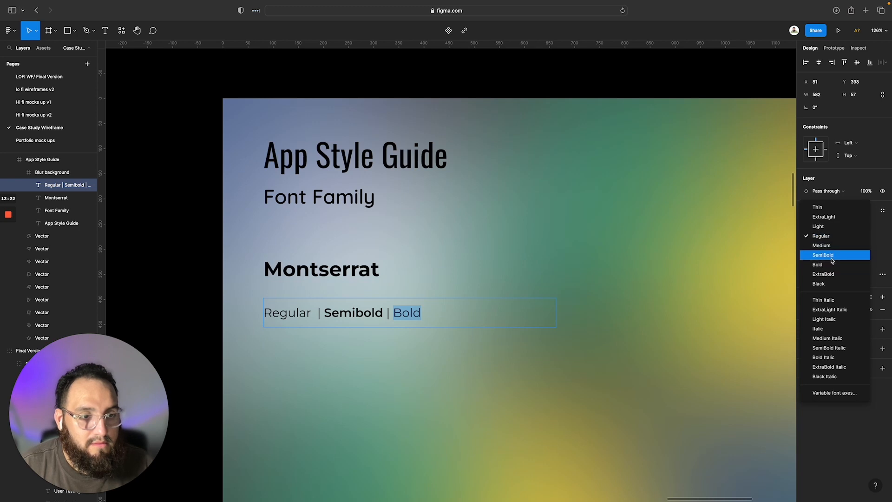
click(832, 264)
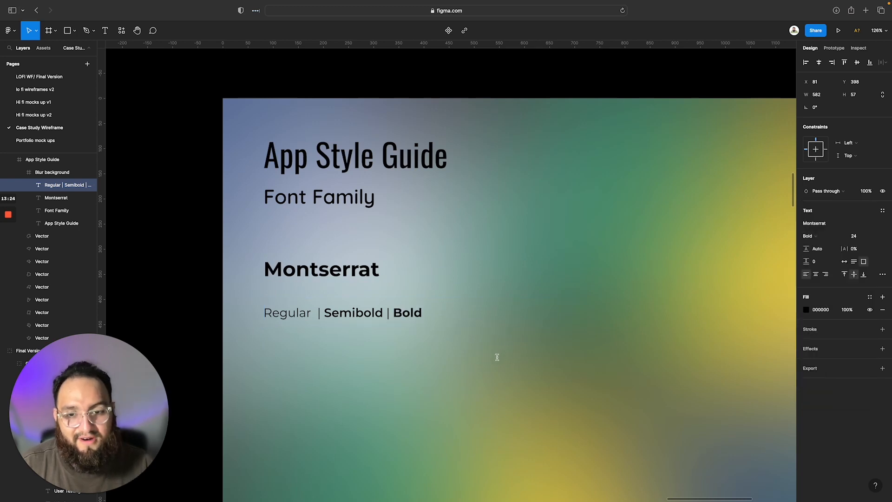
key(Escape)
key(Escape)
key(Escape)
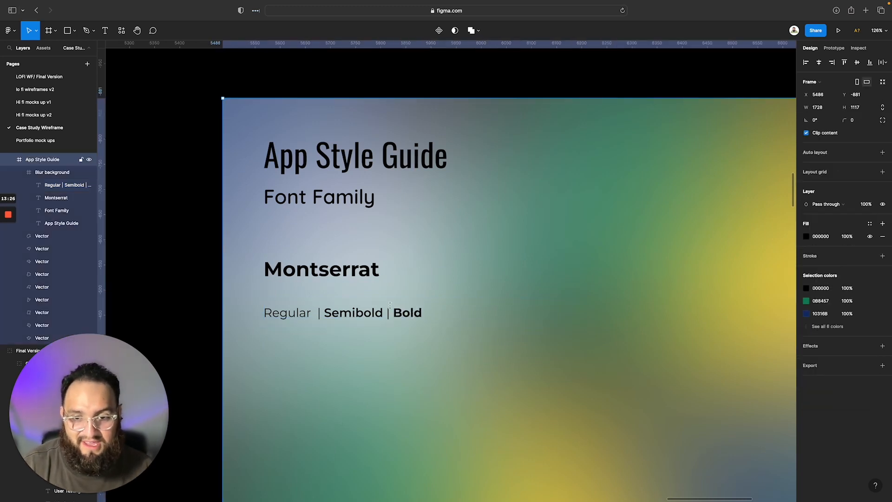
Narrow the weights line's text box to about 331 wide so it fits the text
click(371, 309)
click(370, 309)
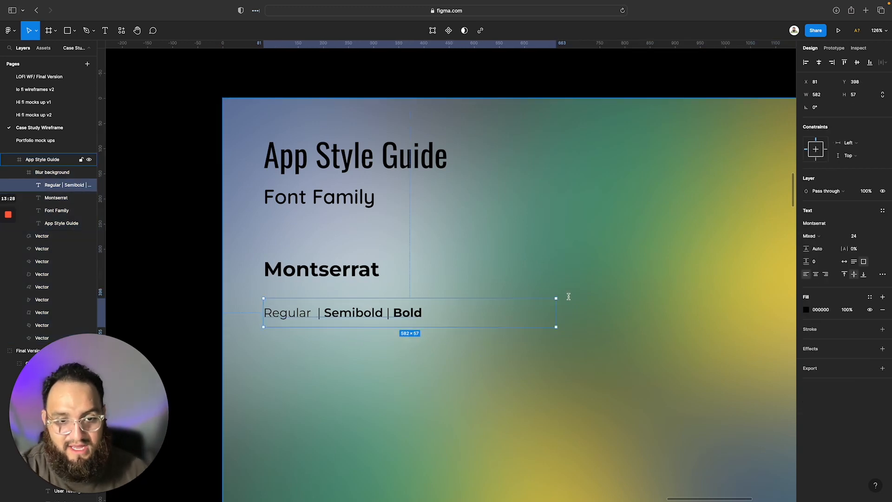
drag(556, 300, 430, 298)
click(372, 383)
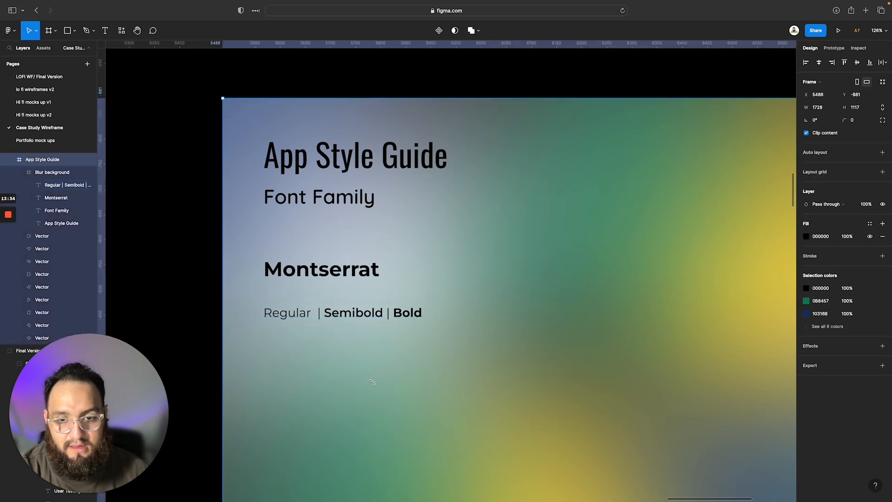
Set the vertical spacing between the Montserrat text and the weights line to 20
click(310, 314)
click(340, 271)
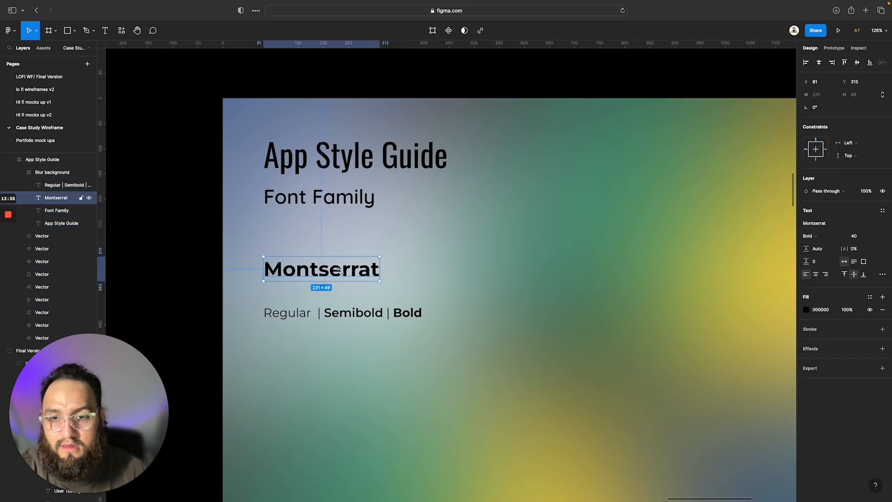
click(170, 93)
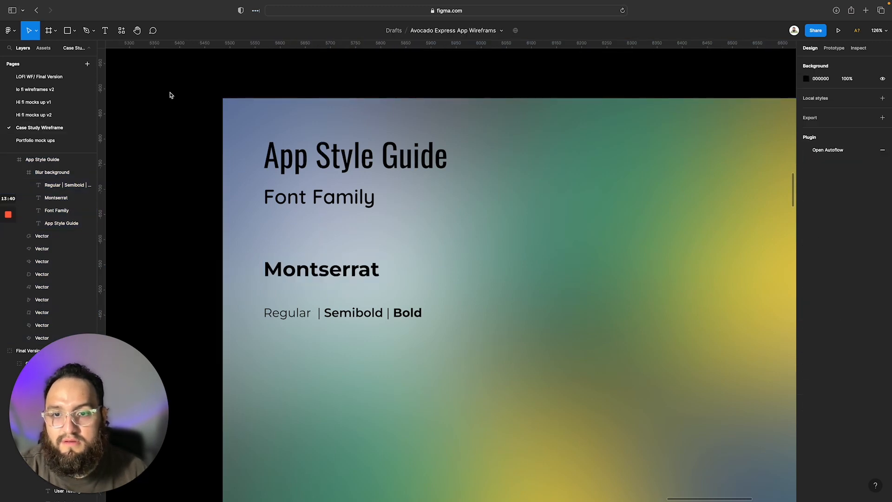
click(295, 267)
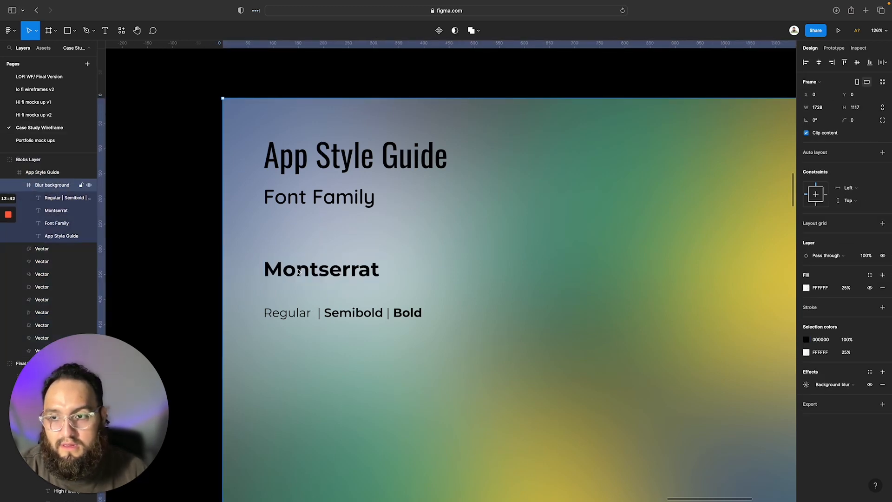
click(299, 273)
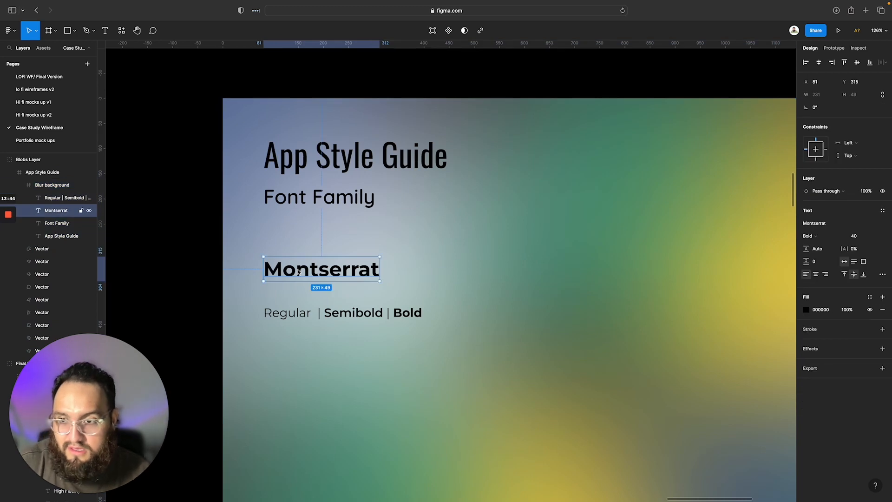
shift+click(70, 197)
click(823, 110)
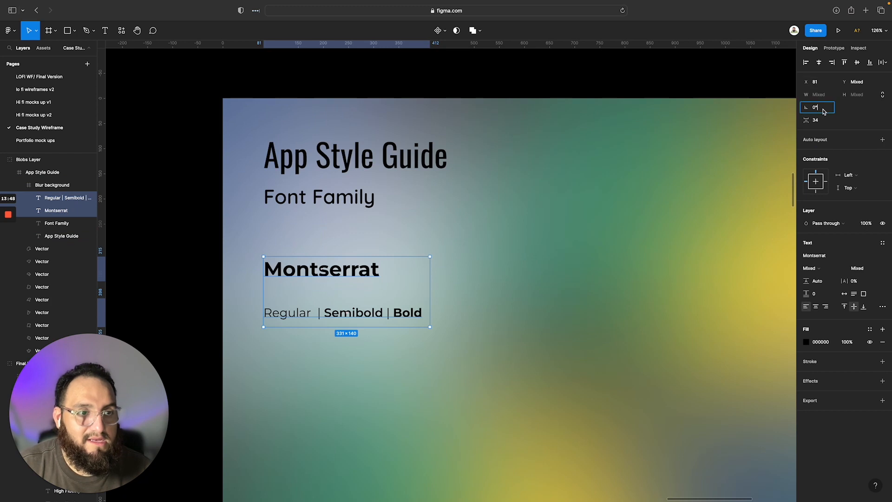
key(Tab)
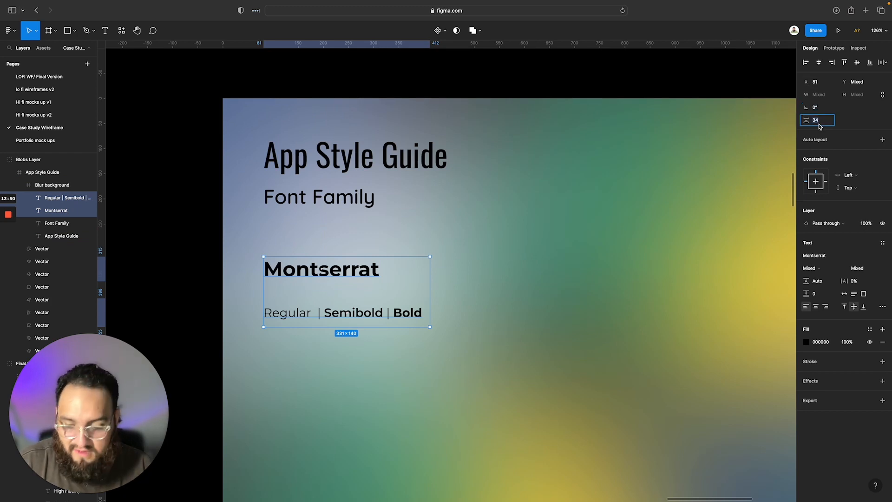
text(20)
key(Return)
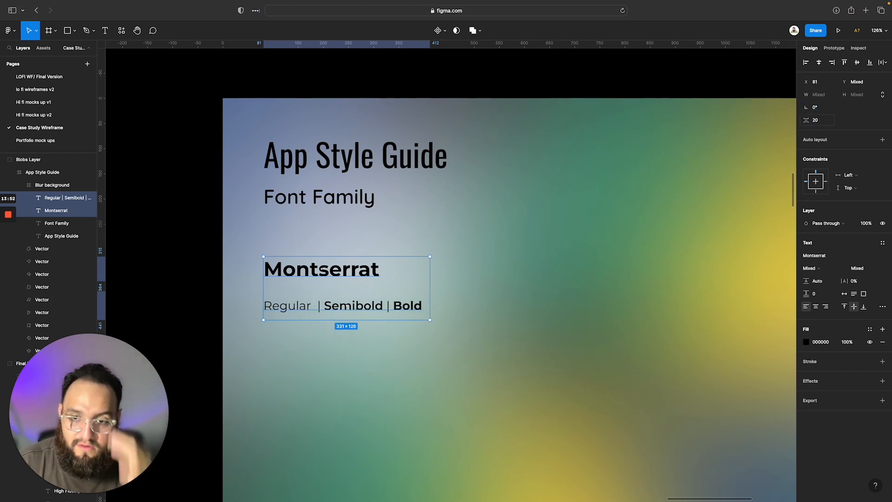
click(473, 384)
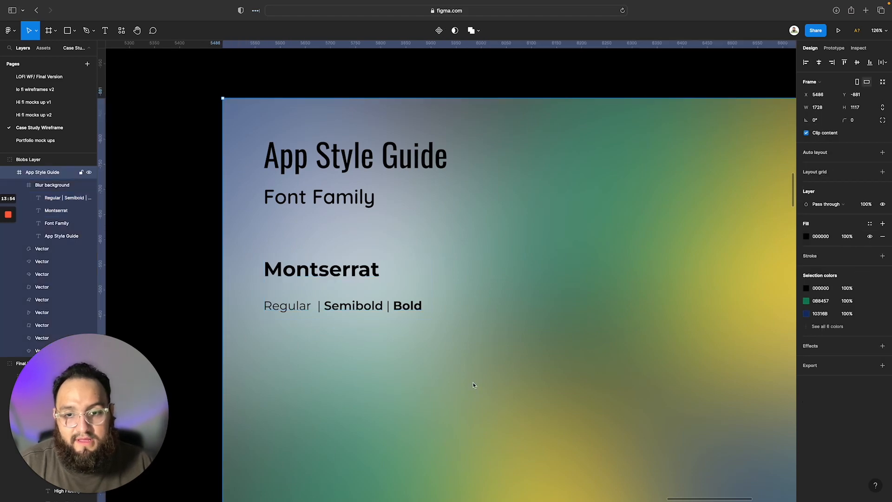
Switch to the reference document to examine the font family layout in the App Style Guide example
key(ctrl+Right)
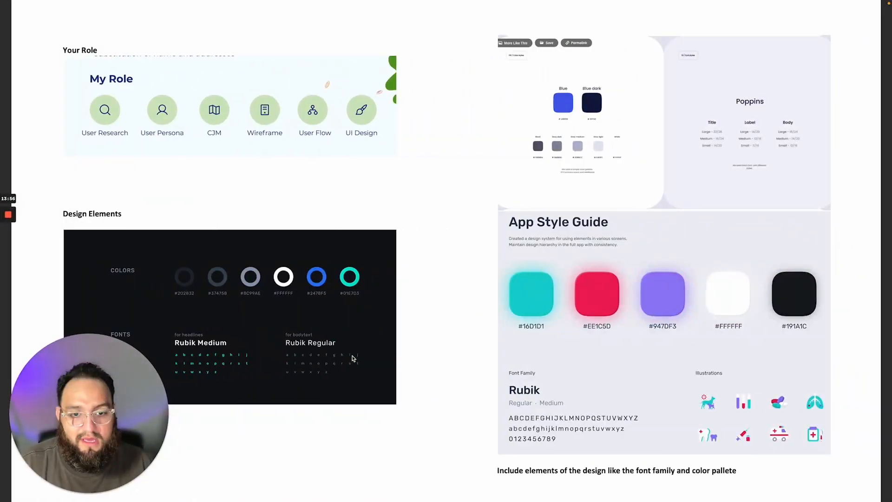
Return to the Figma design and add the letter "A" in Regular weight beneath the Montserrat weights line
key(ctrl+Left)
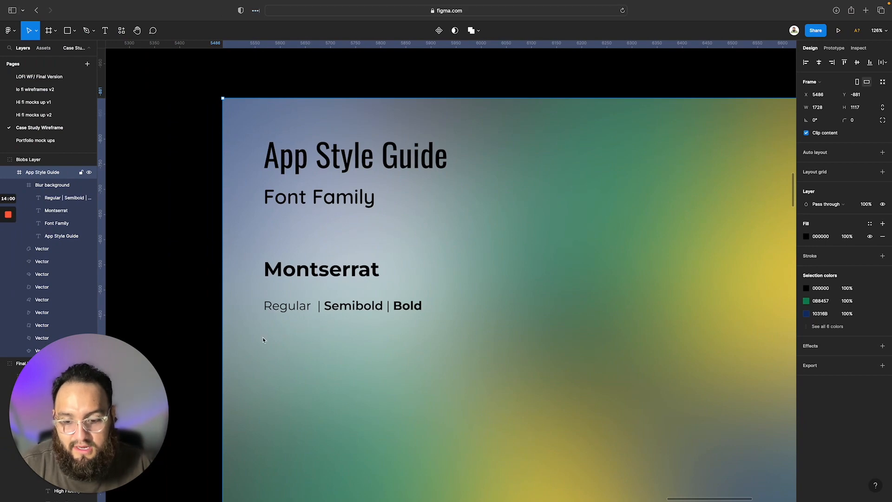
key(t)
click(270, 342)
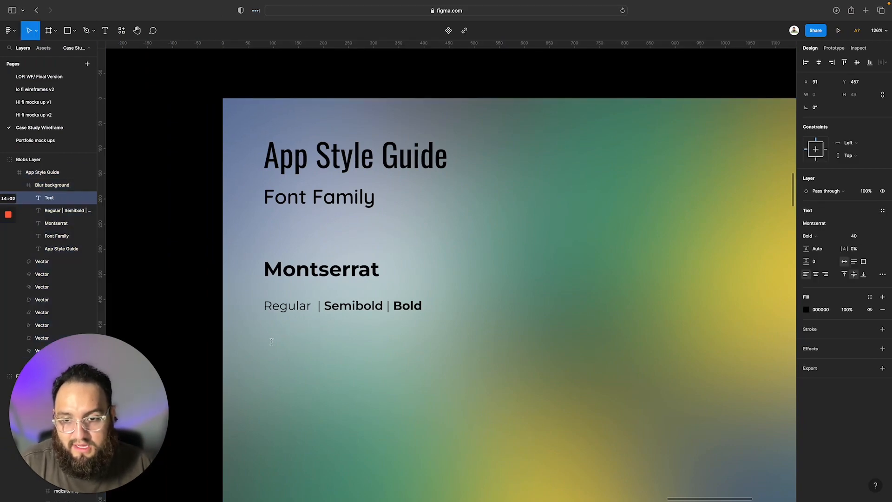
text(a)
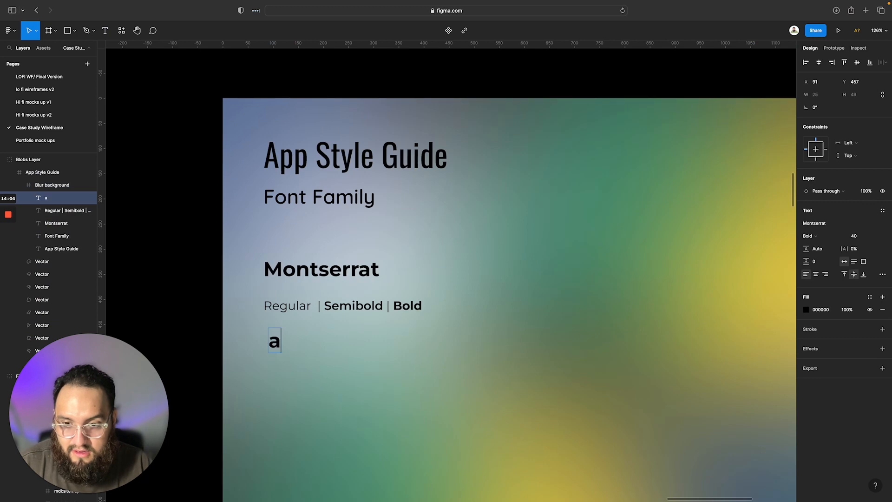
text(\)
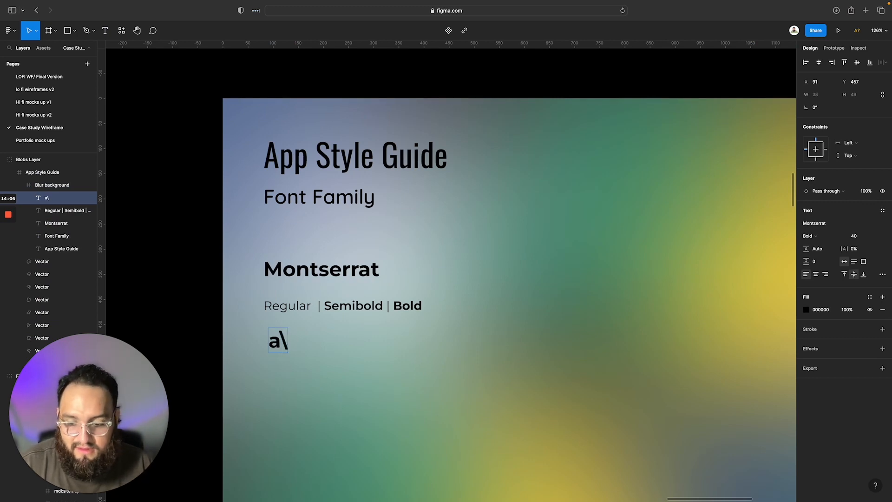
text(A)
key(BackSpace)
key(BackSpace)
key(BackSpace)
text(A)
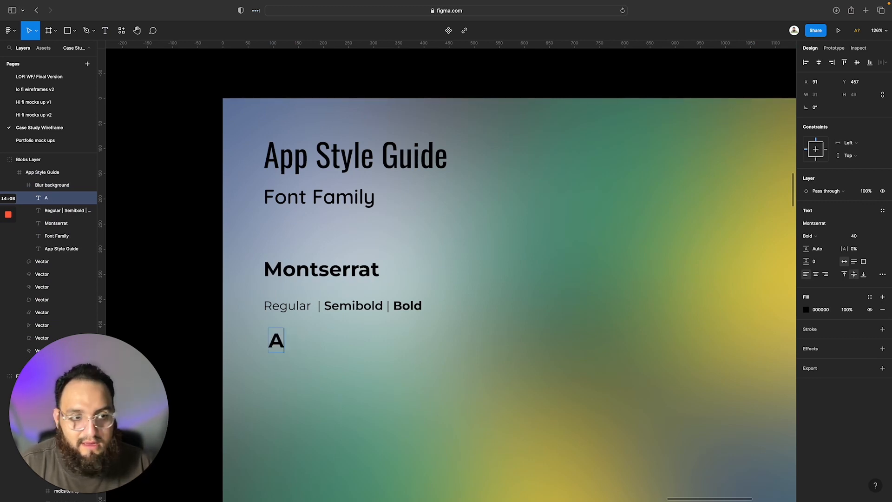
click(814, 238)
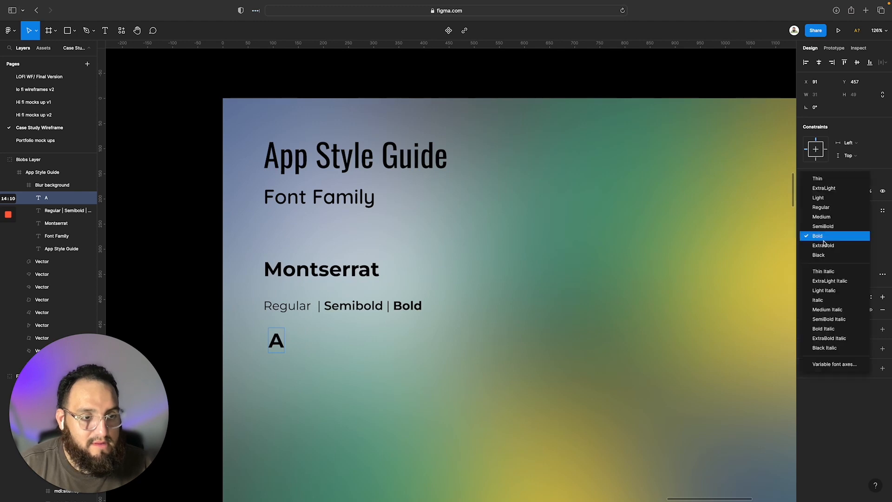
click(830, 207)
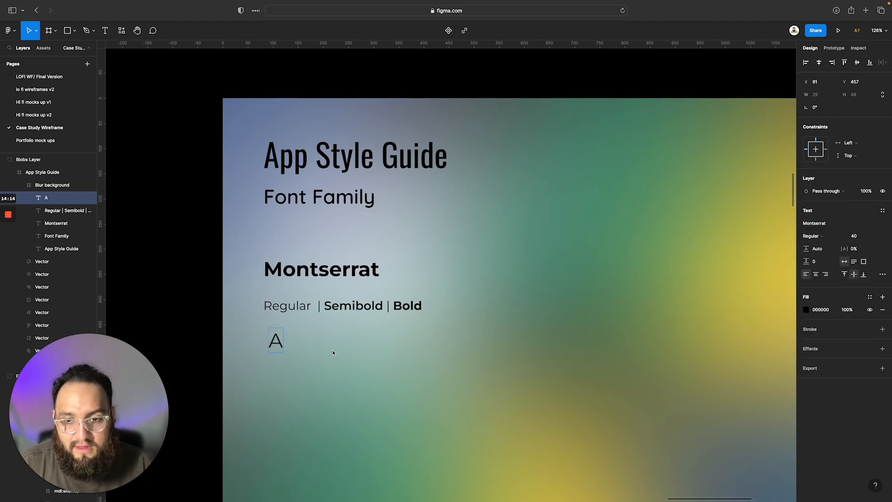
Set the "A" text's font size to 24 and extend it to the full uppercase alphabet, A to Z, separated by spaces
double_click(281, 339)
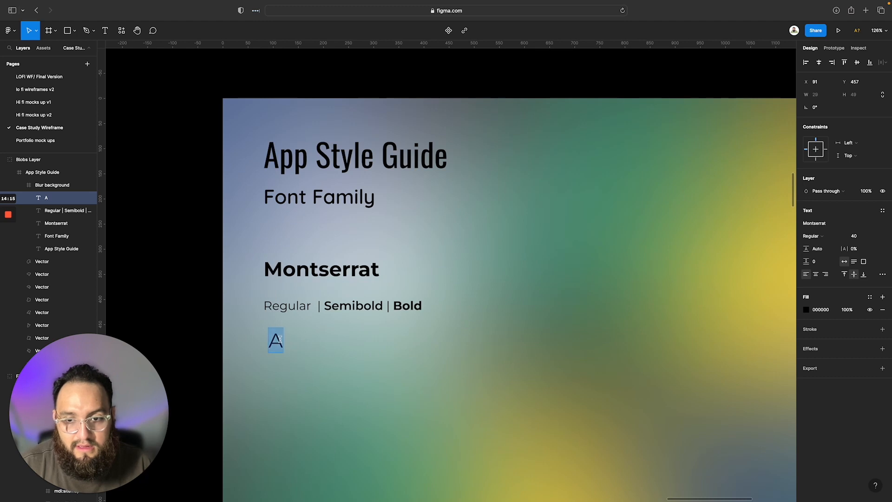
click(873, 236)
click(863, 207)
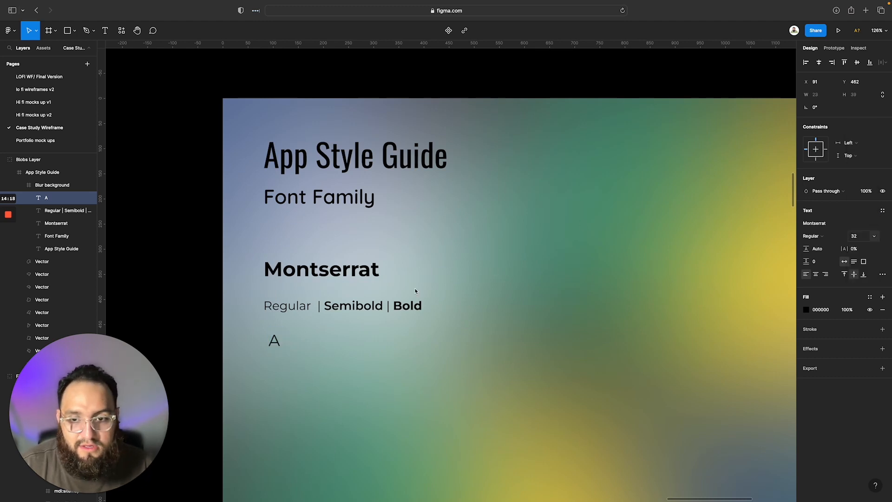
click(279, 346)
text(B C D E F G H I J K L M N O P Q R S T U V W X Y Z)
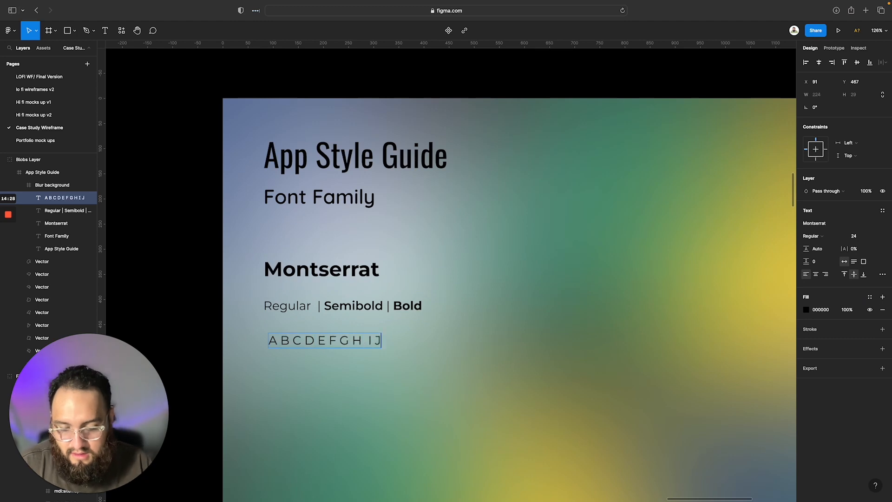
key(Escape)
Align the uppercase line with the text above, duplicate it below, and replace the copy with the spaced lowercase alphabet, a to z
mouse_move(348, 343)
mouse_down()
mouse_move(342, 335)
mouse_move(344, 352)
mouse_up()
click(344, 307)
double_click(344, 352)
text(a b c d e f g h i j l k m n o p q r s t u v w x y z)
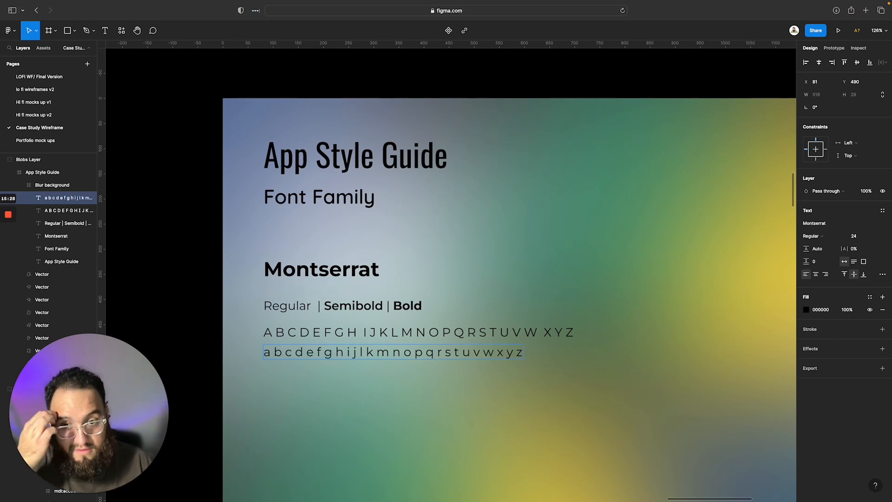
key(Escape)
alt+drag(396, 346, 425, 372)
key(super+z)
double_click(425, 371)
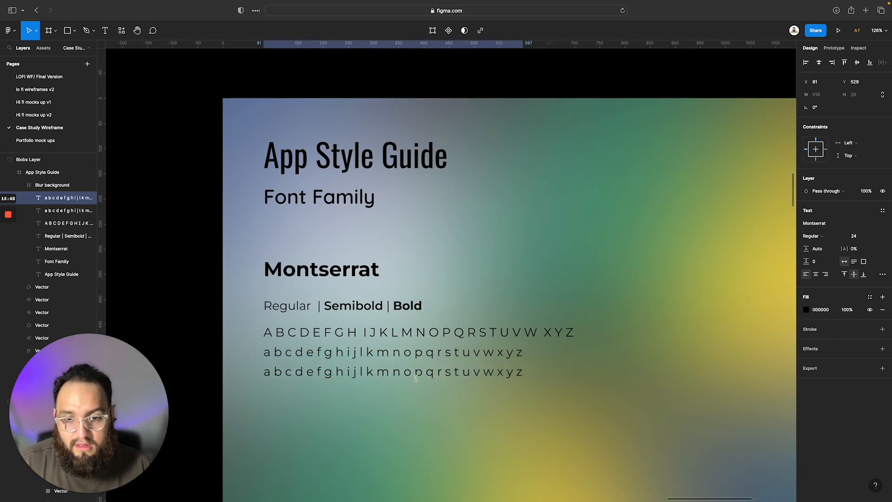
text(0 1 2 3 4 5 6 7 8 9)
key(Escape)
Try to enlarge the Montserrat title, weights, alphabet and number lines together to about 800 × 315
scroll(604, 410, down, 5)
drag(488, 335, 320, 266)
right_click(416, 302)
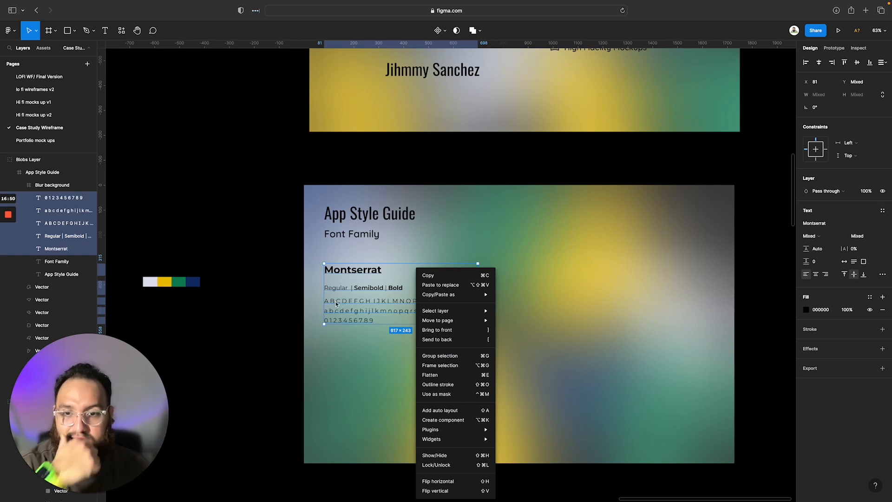
click(403, 353)
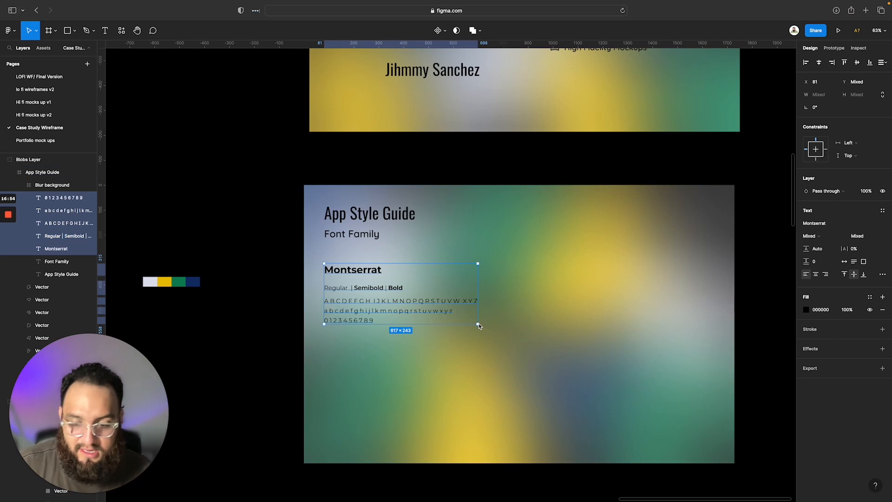
drag(478, 324, 507, 342)
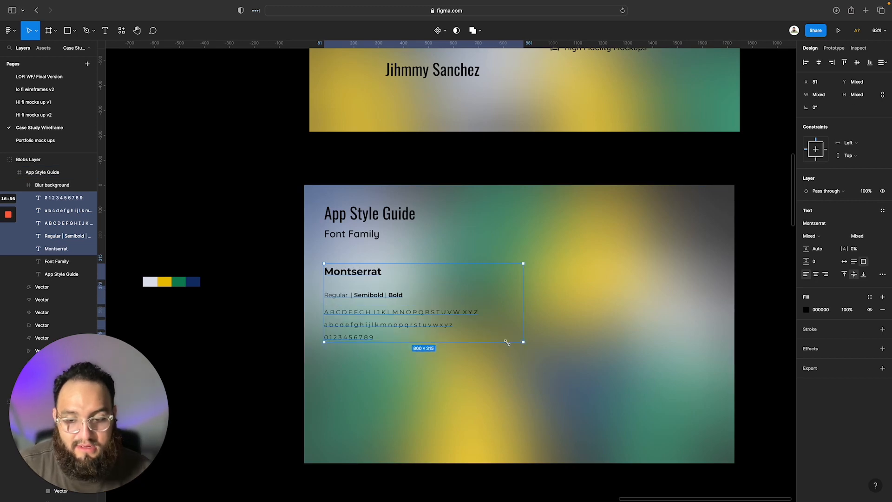
key(super+z)
click(448, 310)
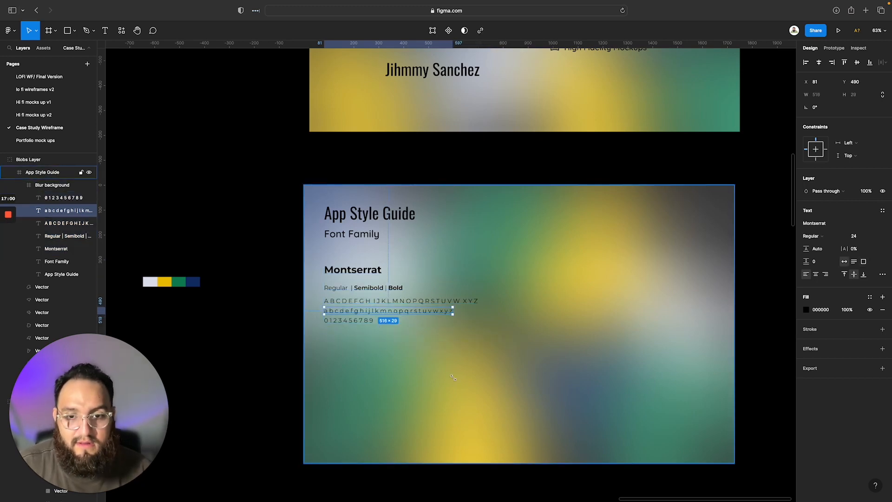
Set the weights line's font size to 32 and widen its text box so the text fits on one line
scroll(453, 377, up, 3)
scroll(505, 344, right, 3)
double_click(253, 228)
double_click(263, 251)
key(super+a)
click(874, 236)
click(876, 247)
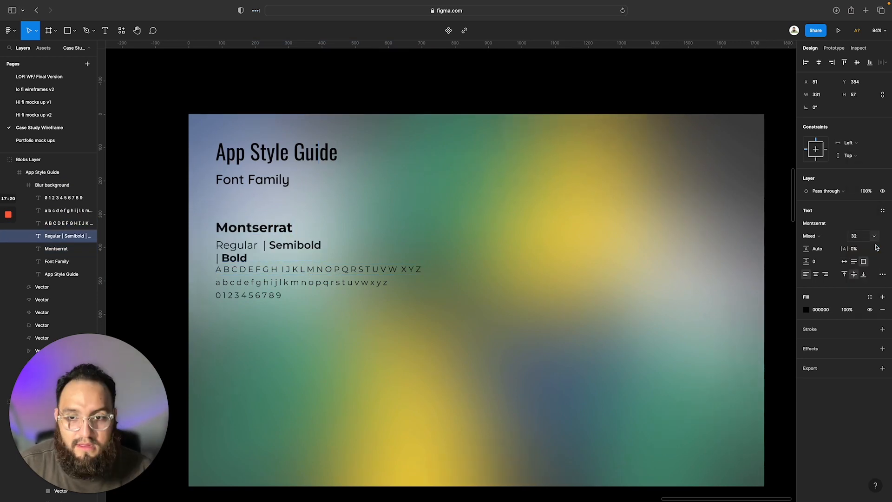
drag(326, 242, 412, 242)
shift+click(56, 248)
click(43, 172)
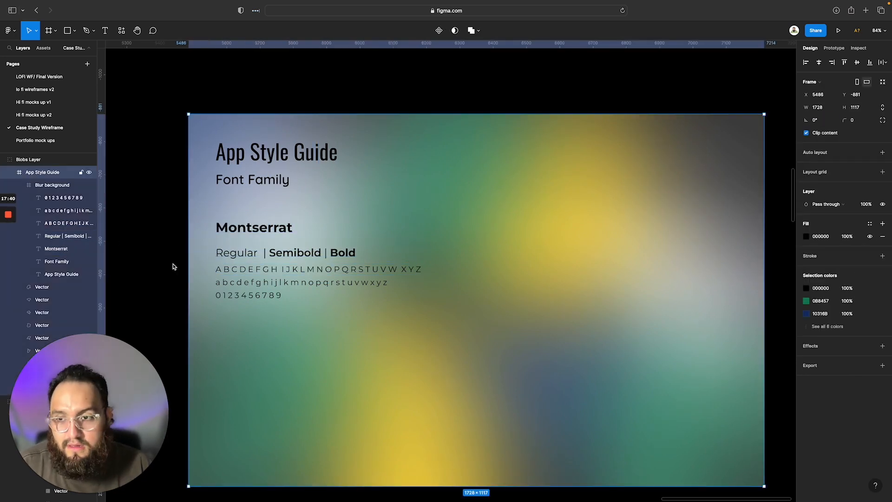
Set the uppercase, lowercase and number lines to the weights line's font size of 32 and space them 15 apart vertically
click(68, 223)
shift+click(64, 197)
click(874, 268)
click(876, 280)
click(818, 122)
text(15)
key(Return)
click(499, 428)
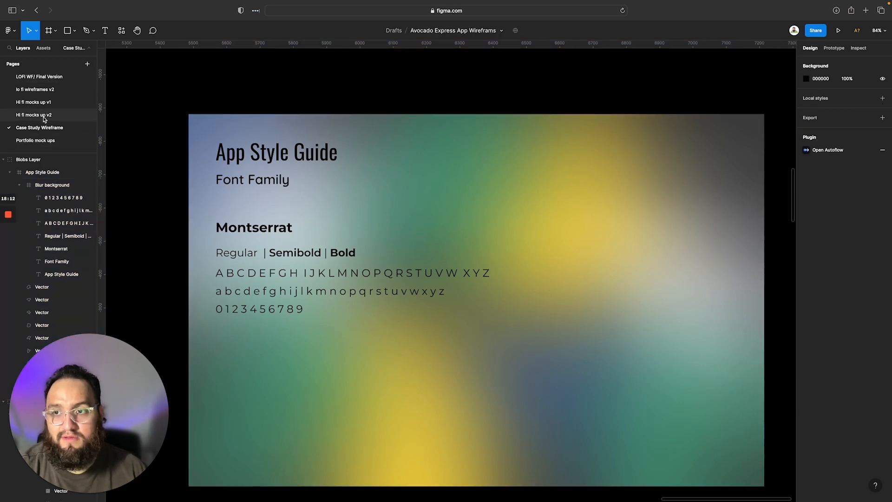
Look through the app screens on the Hi fi mocks up v2 page and copy the Favorites screen frame
click(44, 115)
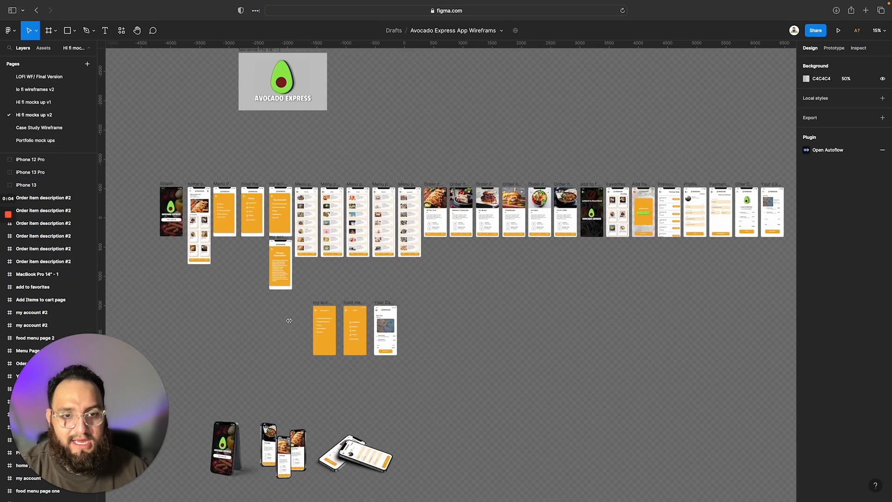
scroll(289, 321, left, 2)
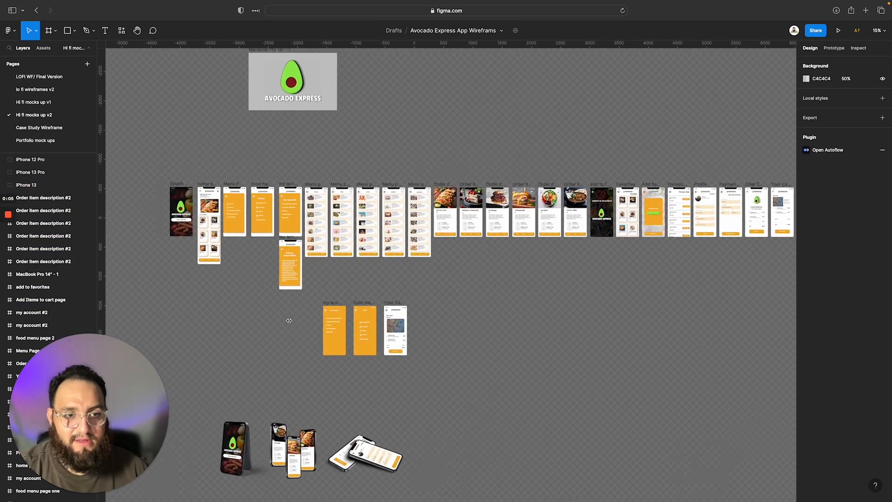
scroll(289, 321, right, 3)
scroll(549, 261, right, 1)
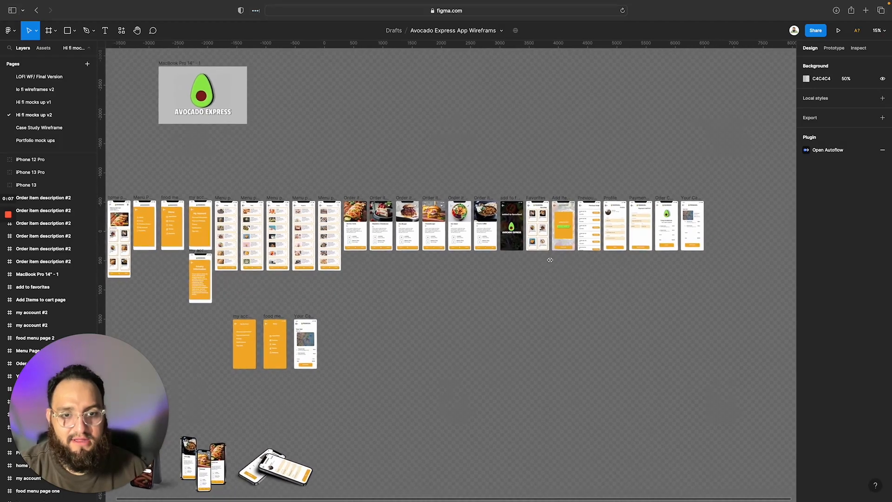
scroll(549, 261, up, 5)
scroll(555, 246, down, 5)
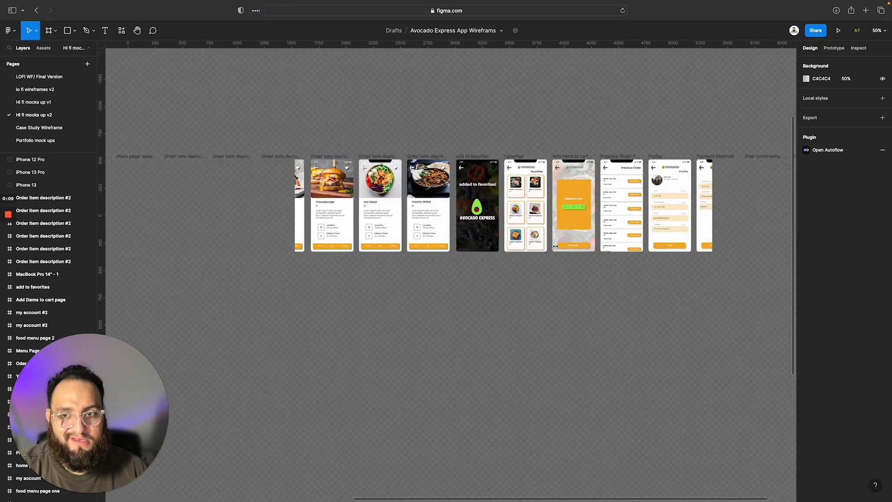
scroll(498, 271, left, 2)
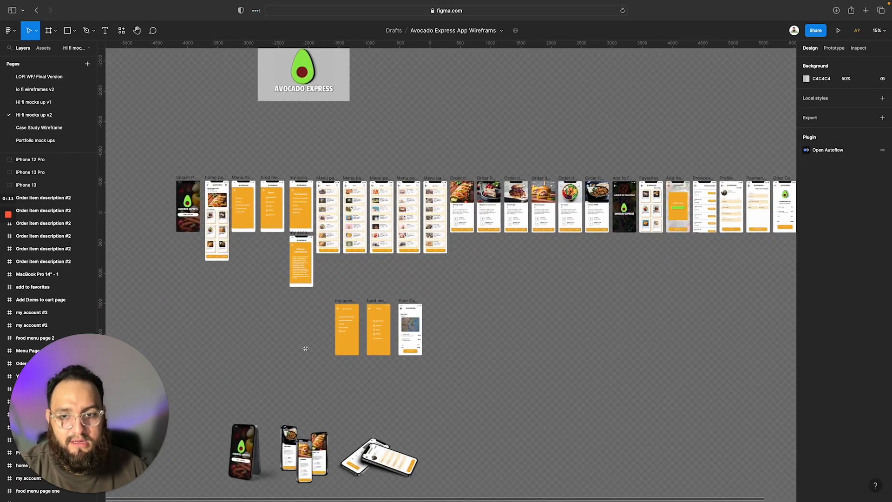
scroll(305, 348, down, 1)
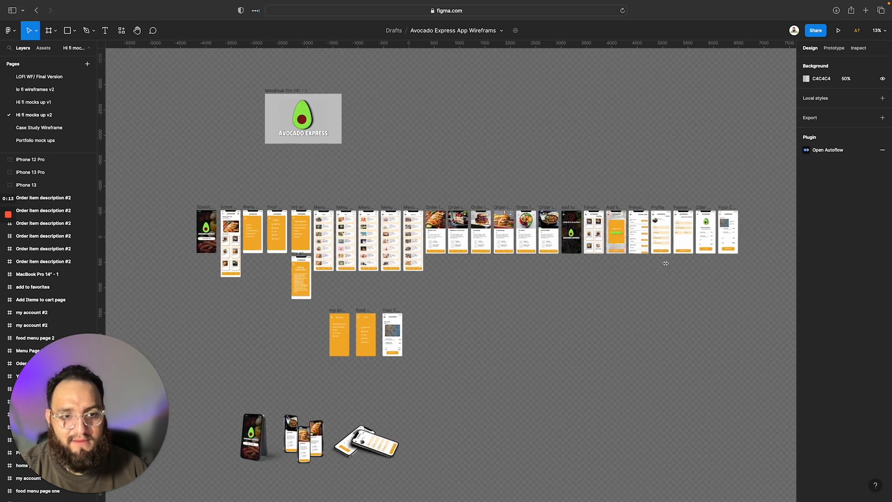
scroll(616, 242, up, 3)
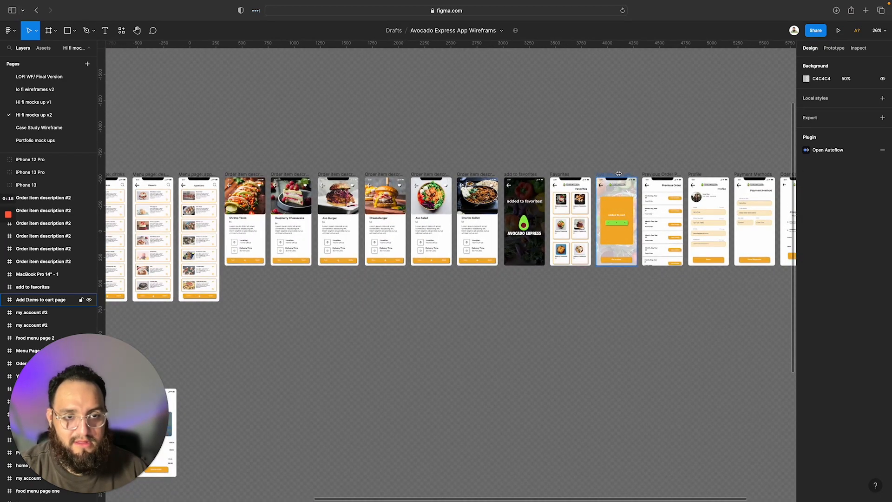
click(558, 178)
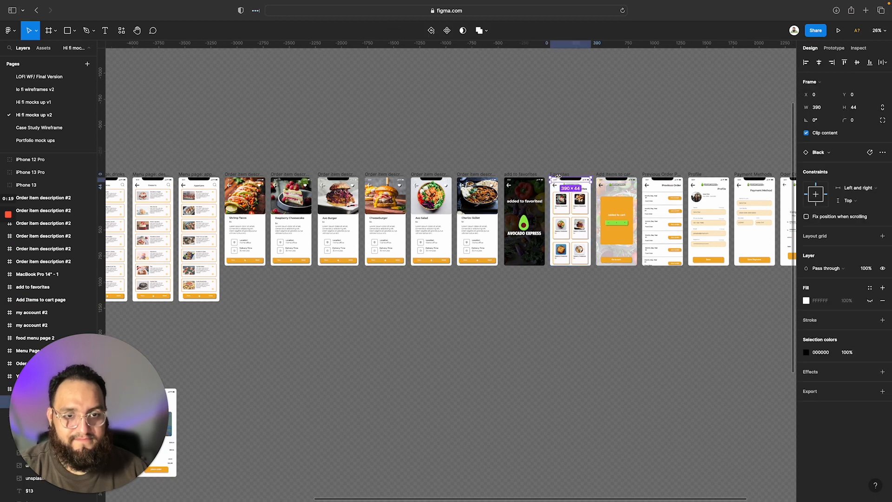
click(560, 174)
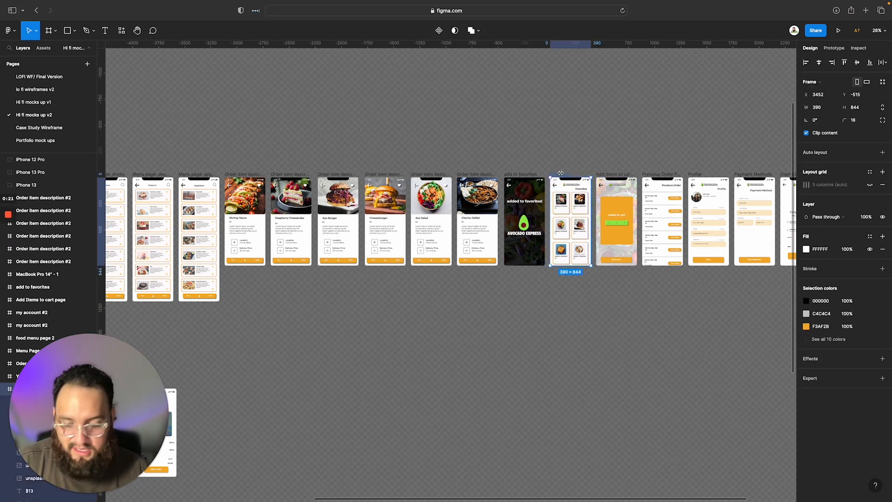
Paste the Favorites frame onto the Case Study Wireframe page and place it on the empty canvas beside the App Style Guide frame
click(59, 129)
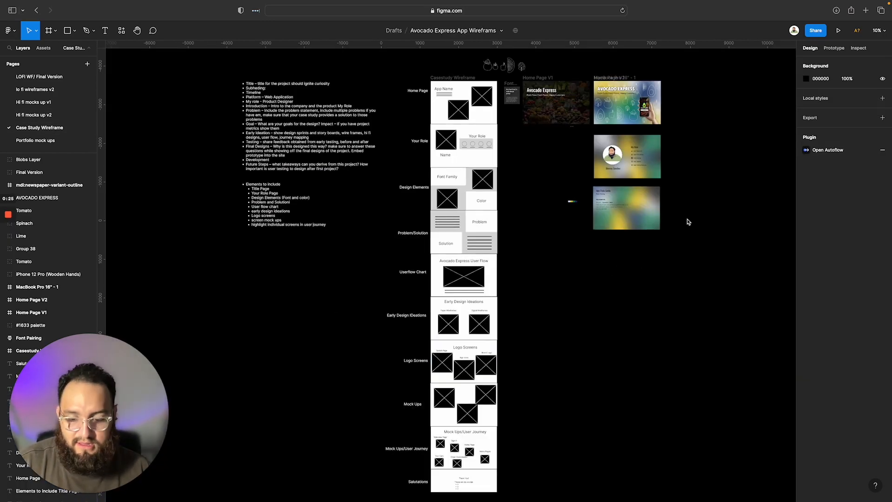
key(super+v)
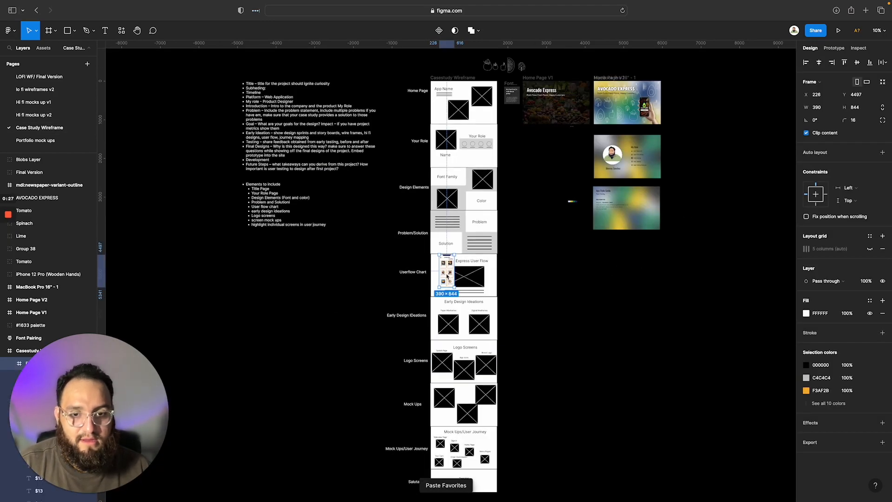
drag(447, 276, 684, 211)
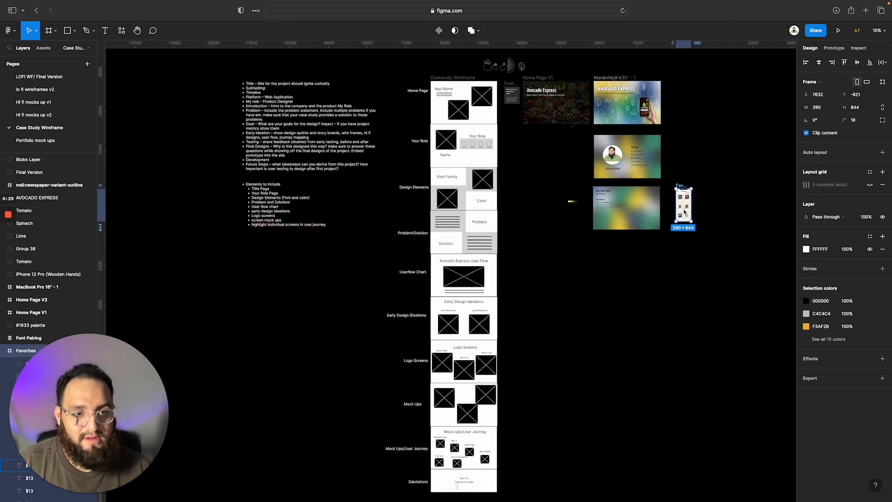
Add a copy of the Font Family subheading beneath the number line and change its text to "Colors"
scroll(665, 249, up, 10)
click(338, 294)
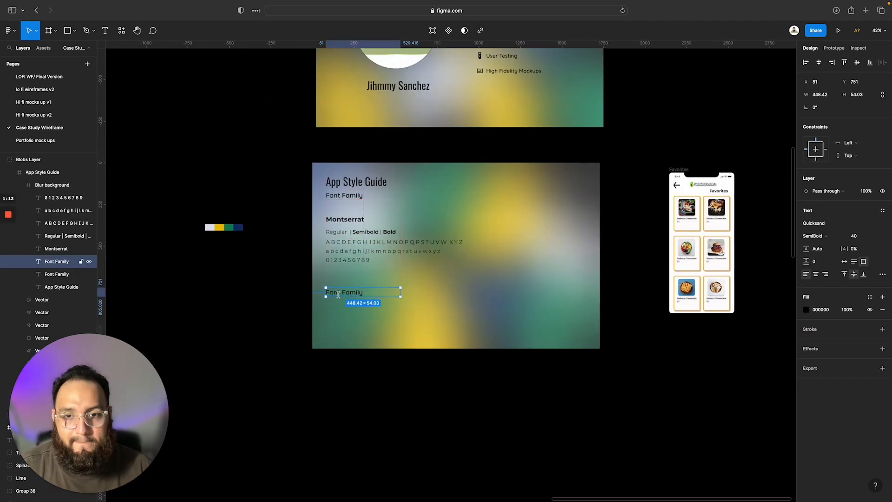
double_click(339, 294)
text(Colors)
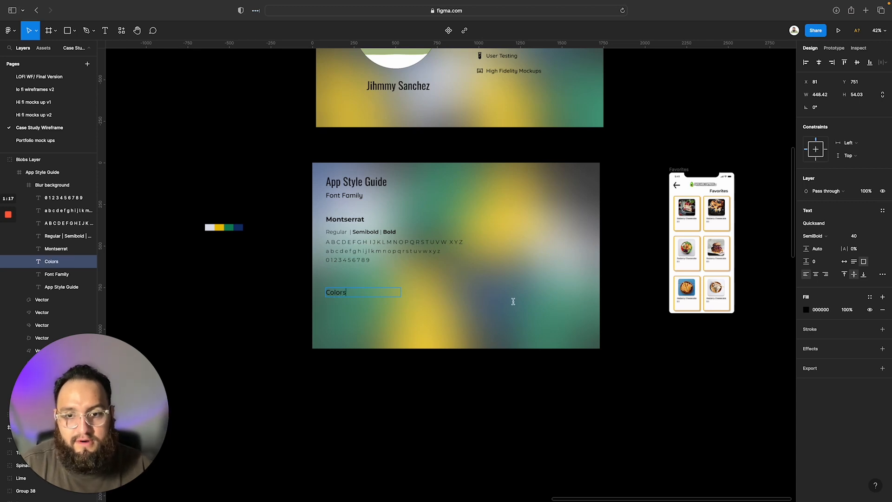
key(Escape)
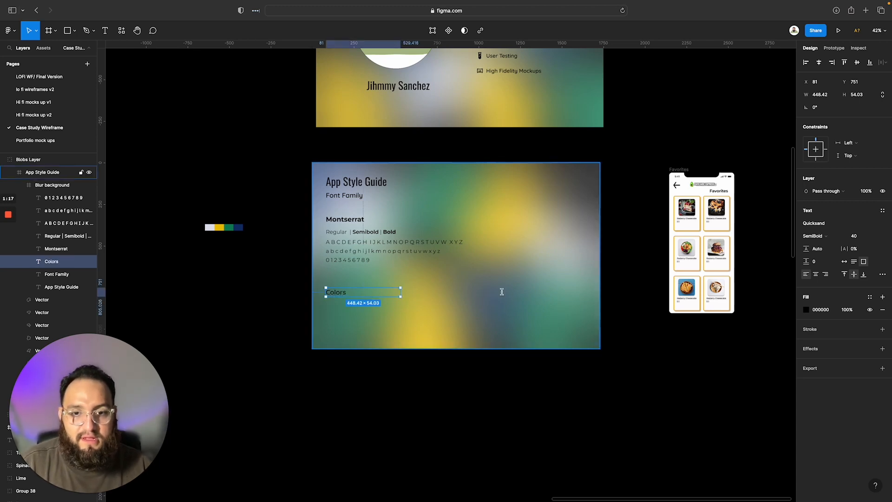
scroll(430, 329, up, 2)
scroll(536, 327, right, 1)
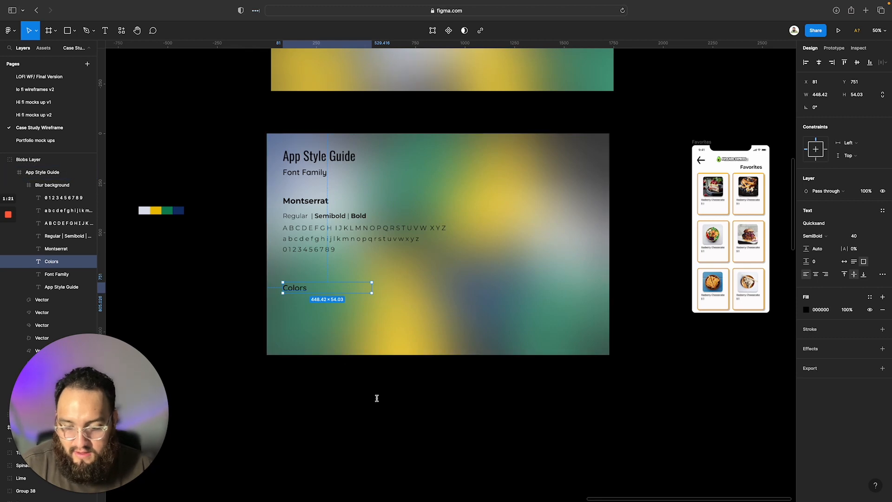
Draw a rectangle about 213 wide and 100 high beneath the Colors subheading on the App Style Guide frame
key(r)
click(297, 305)
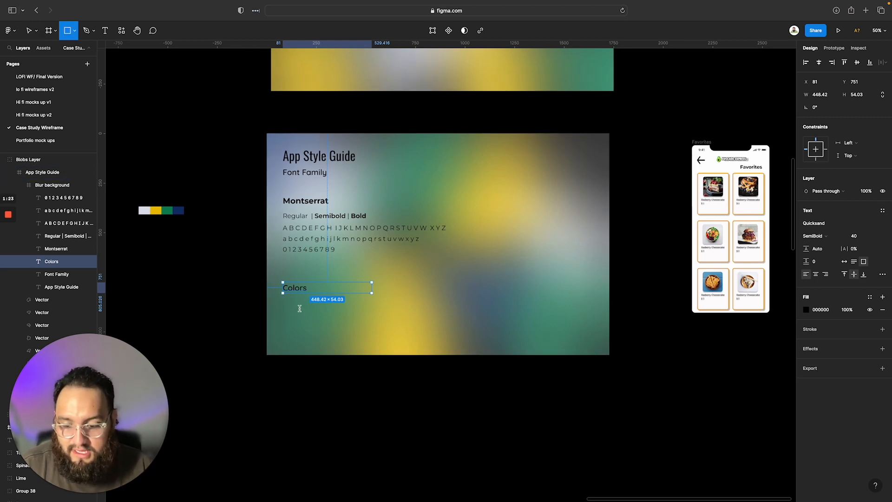
drag(316, 323, 341, 328)
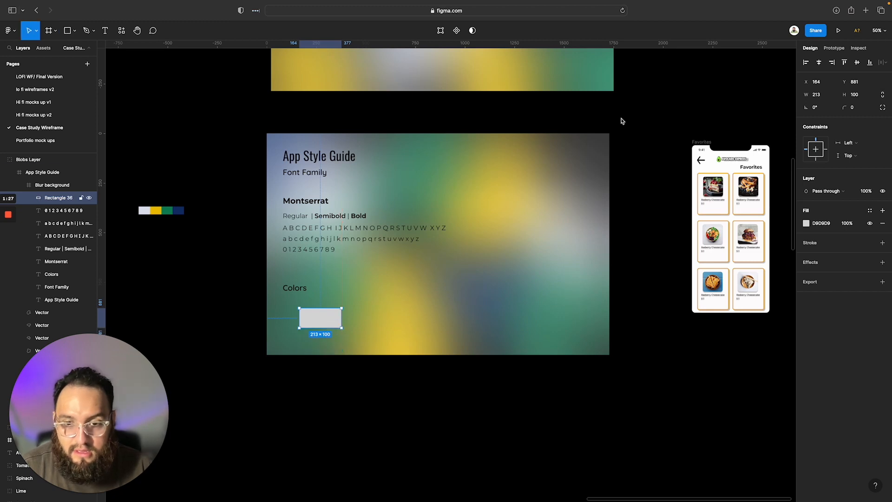
Resize the new rectangle to 400 wide and 400 high
click(821, 95)
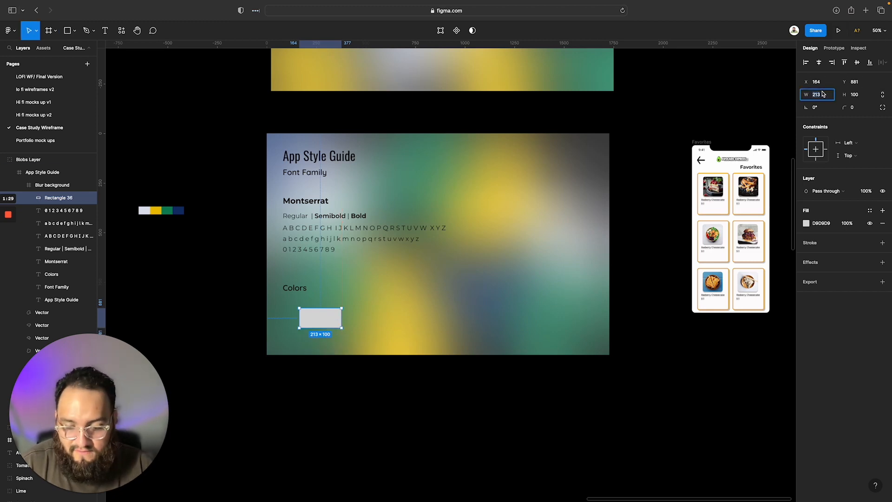
text(400)
key(Tab)
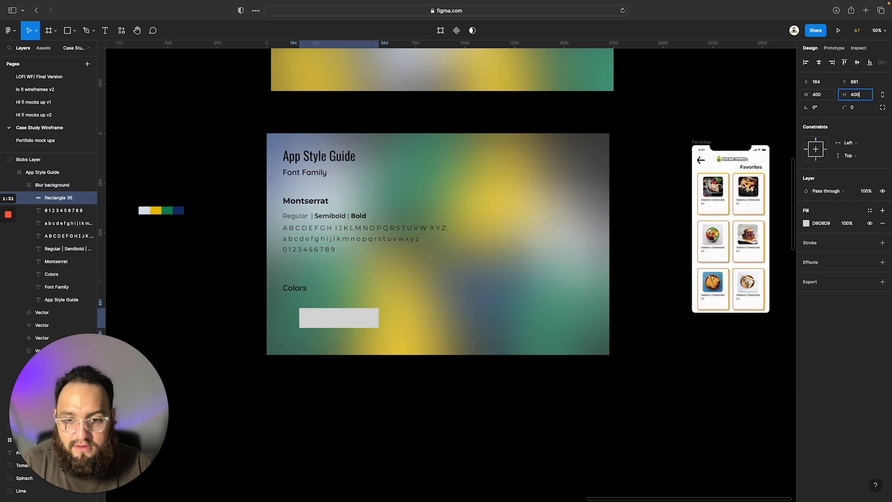
text(400)
key(Return)
Set the rectangle's width and height to 250 each
click(816, 95)
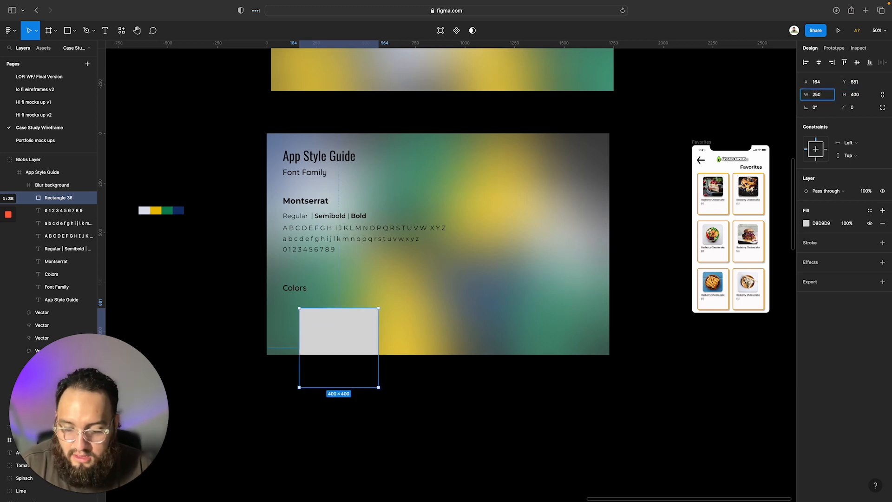
key(Tab)
key(Return)
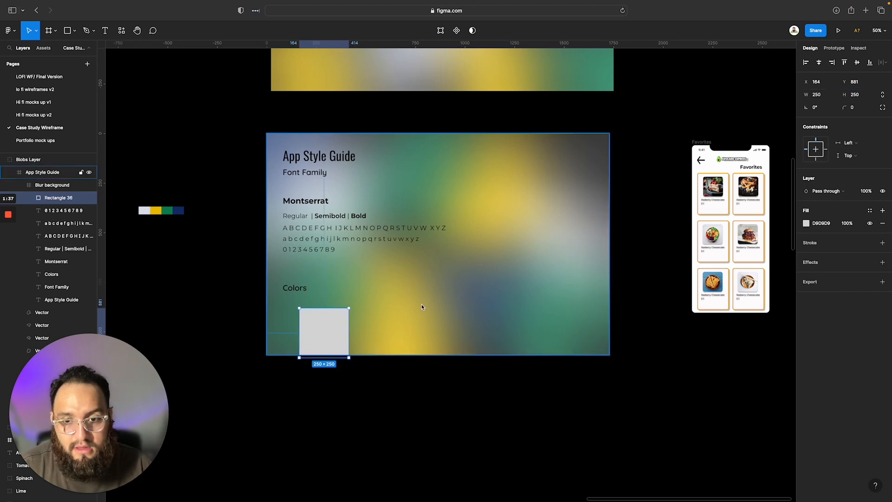
Place the square at X 343, Y 793 and duplicate it twice to form a row of three with gaps of 100
drag(322, 329, 424, 315)
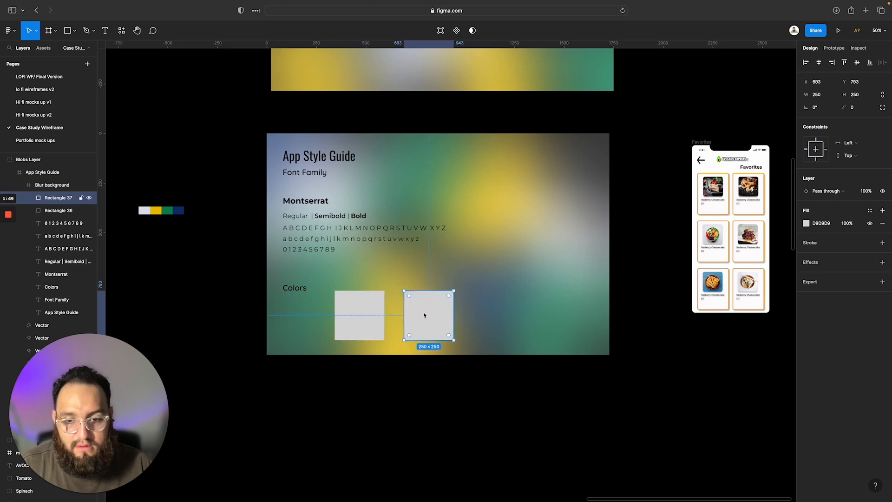
key(super+d)
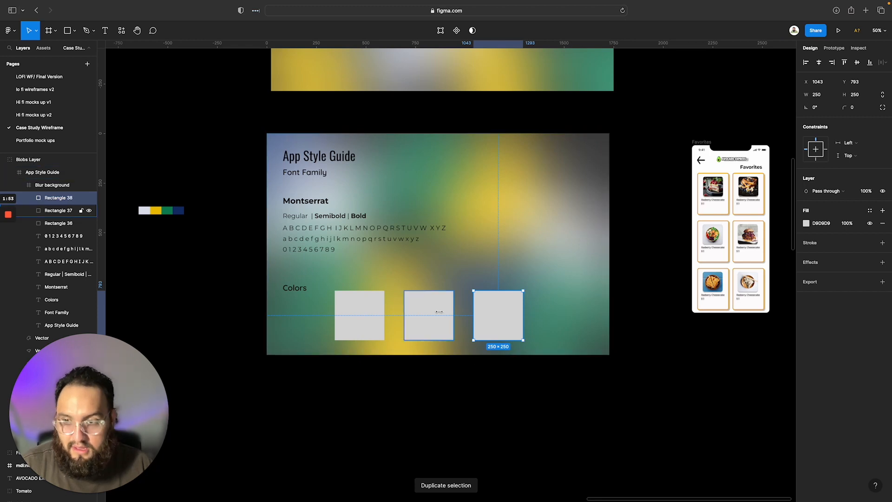
Round the corners of all three squares with a radius of 20
shift+click(62, 211)
shift+click(65, 223)
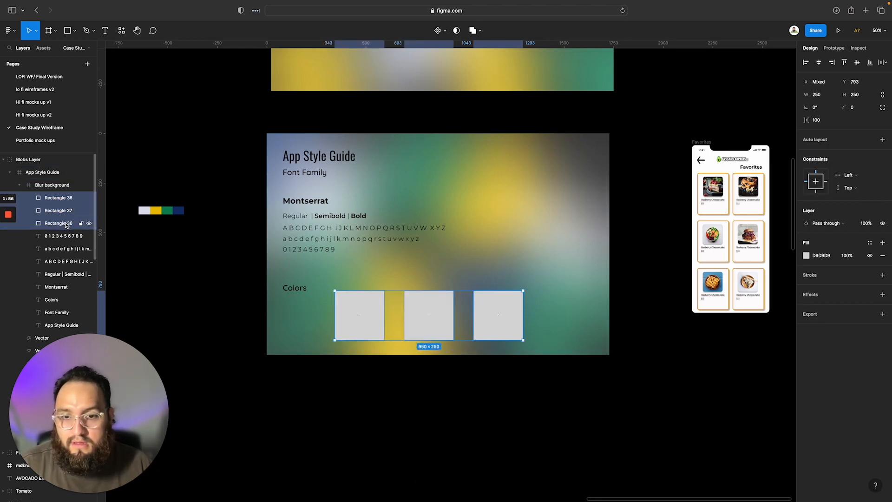
click(854, 107)
text(2)
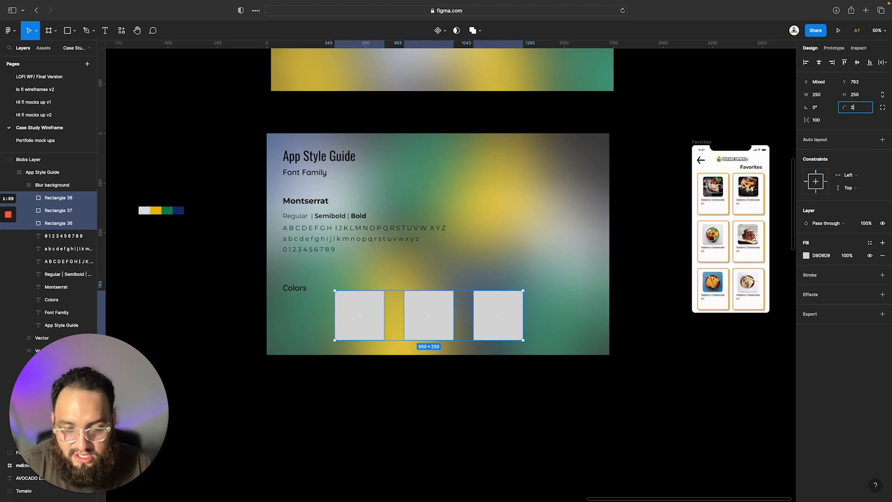
text(0)
key(Return)
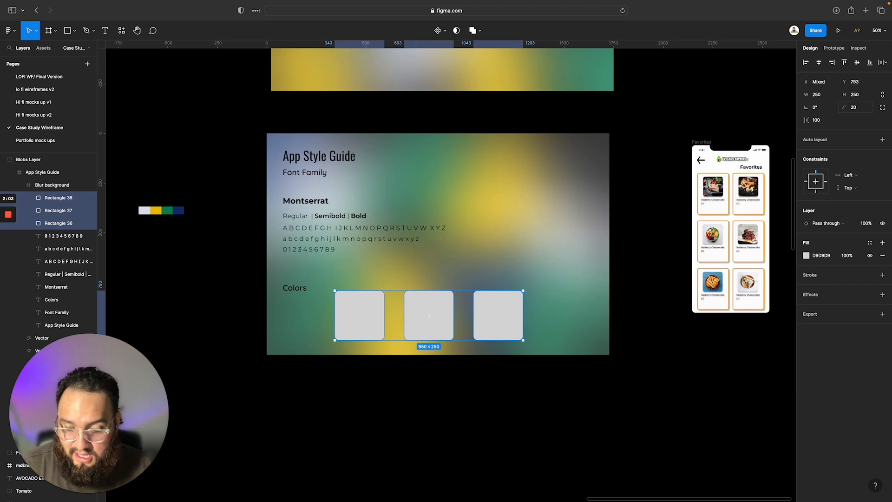
Duplicate the three rounded squares in place and group the copies
key(alt)
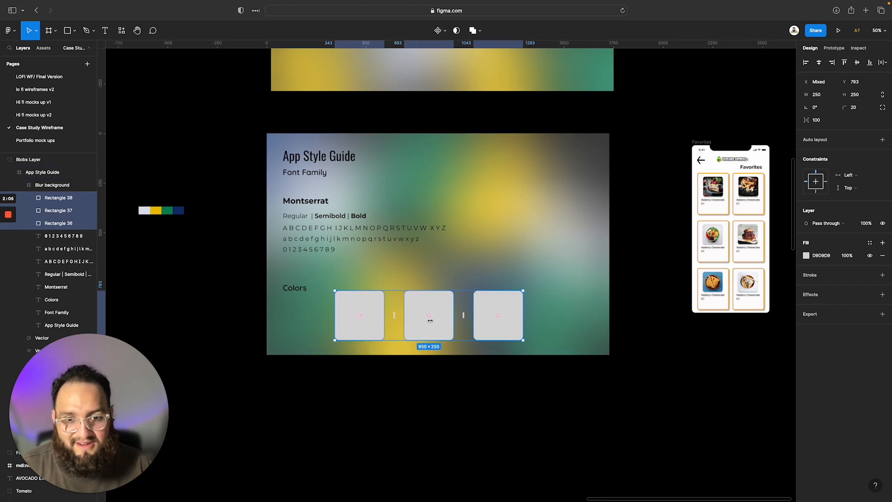
drag(431, 321, 431, 320)
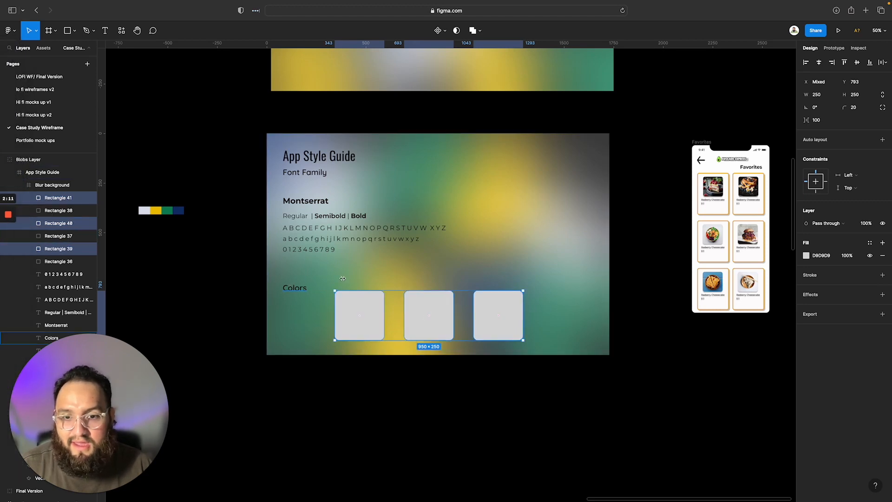
right_click(433, 330)
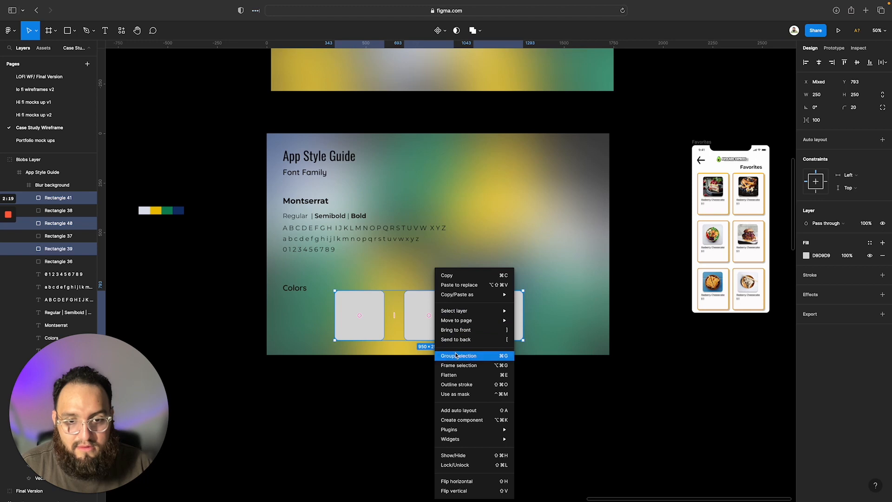
click(456, 356)
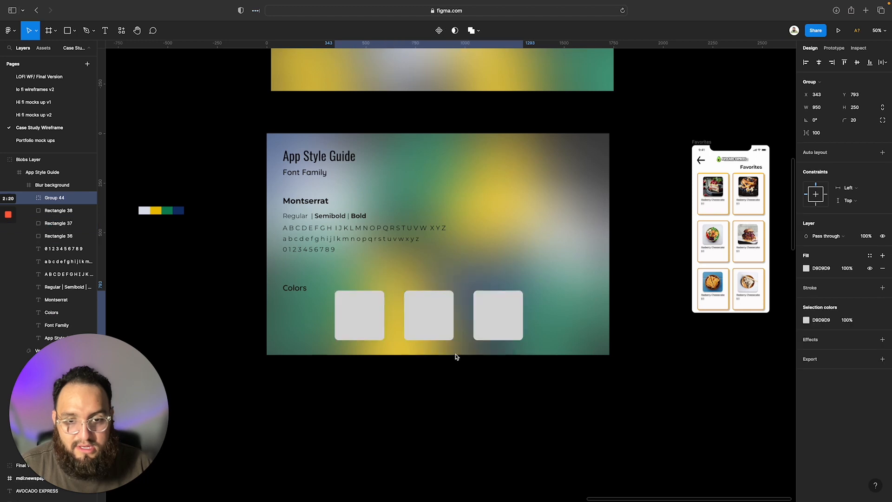
Try sending the group of copied squares to the back, and undo the reordering
right_click(440, 330)
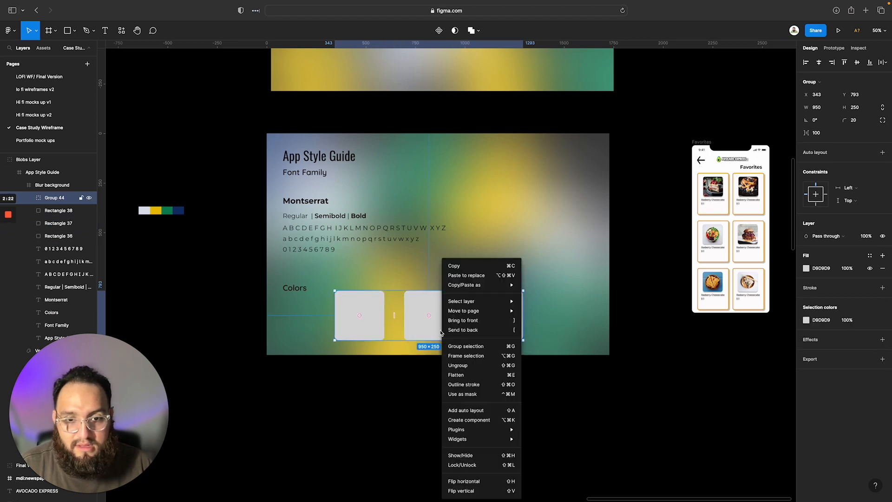
click(465, 329)
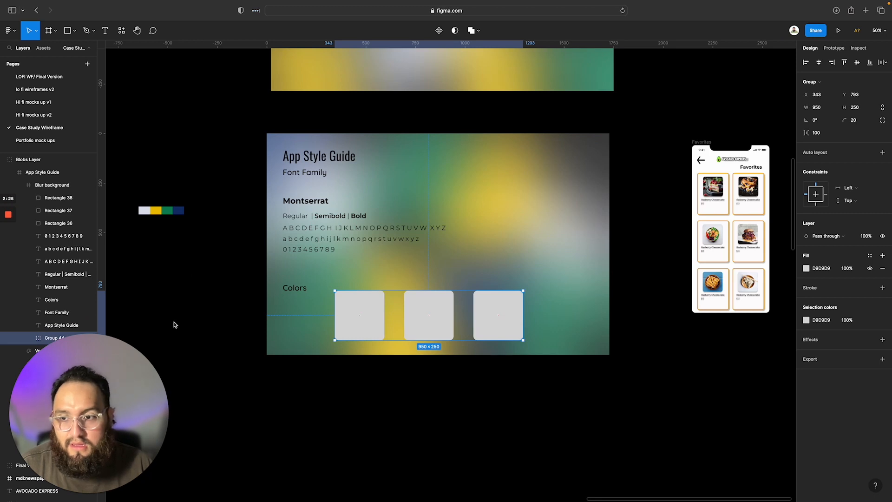
key(super+z)
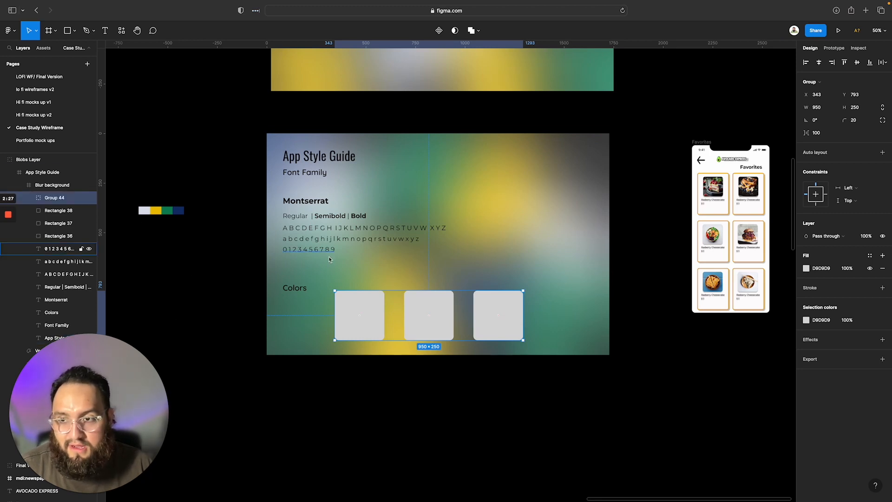
mouse_move(437, 320)
mouse_down()
mouse_move(439, 402)
mouse_move(462, 292)
mouse_move(429, 301)
mouse_move(435, 321)
mouse_up()
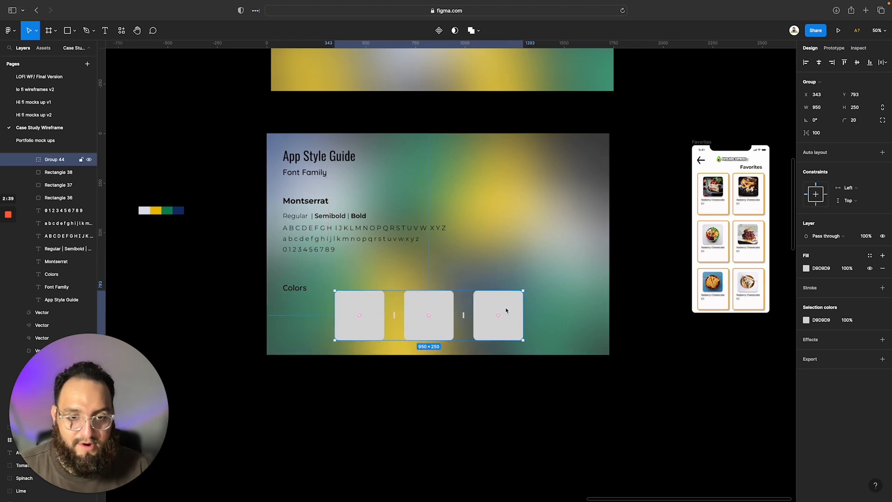
Fill the first square in the group with orange F3AF2B sampled from a card border on the Favorites screen
double_click(363, 302)
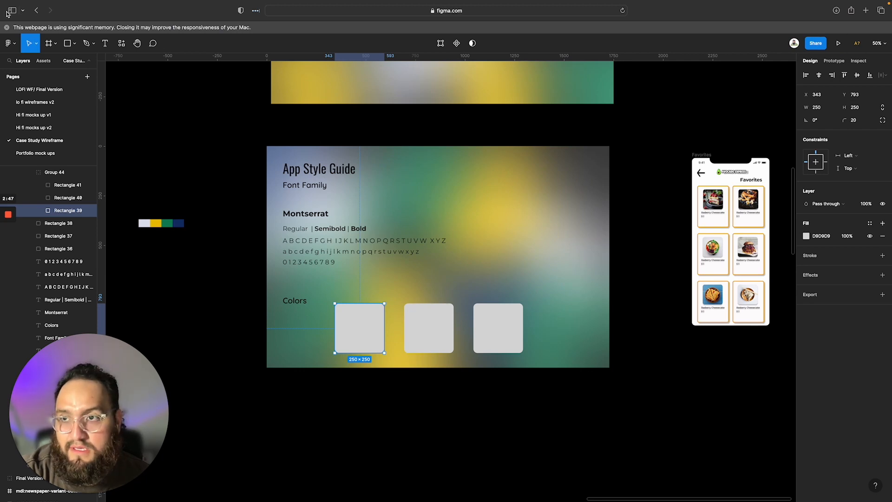
click(7, 28)
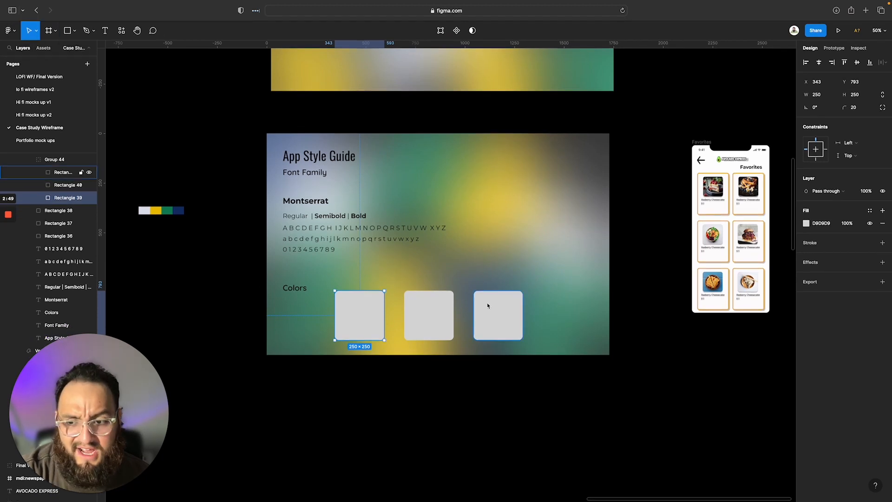
click(807, 224)
click(712, 344)
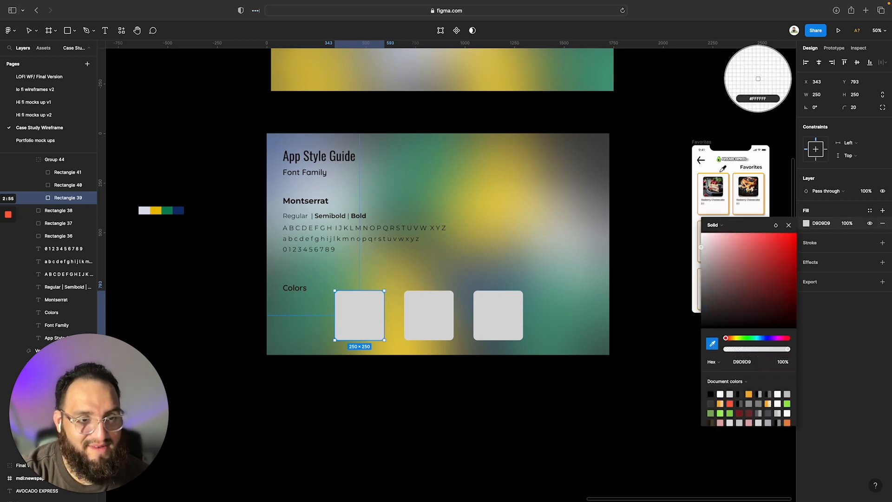
scroll(723, 169, up, 6)
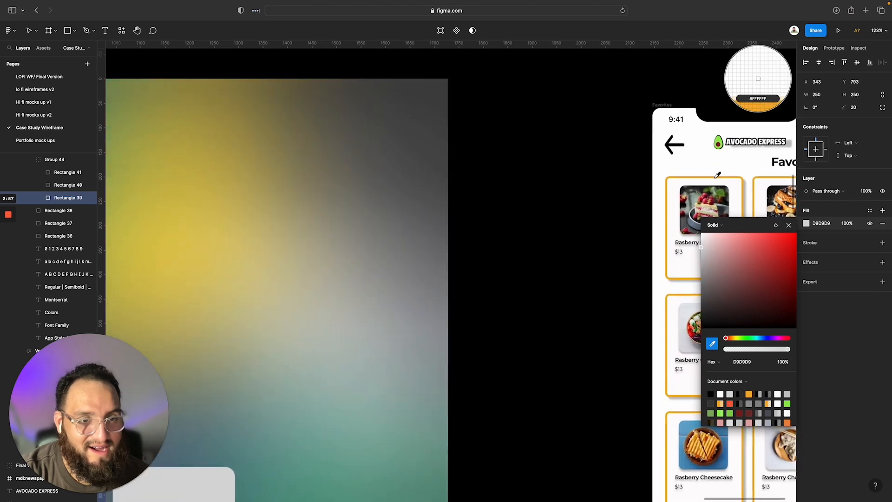
click(716, 176)
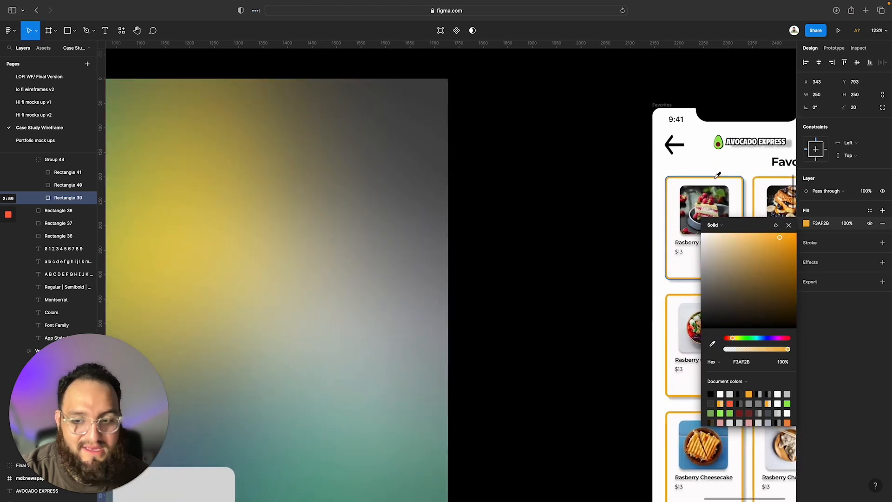
scroll(439, 390, down, 6)
scroll(437, 393, down, 2)
scroll(437, 393, left, 2)
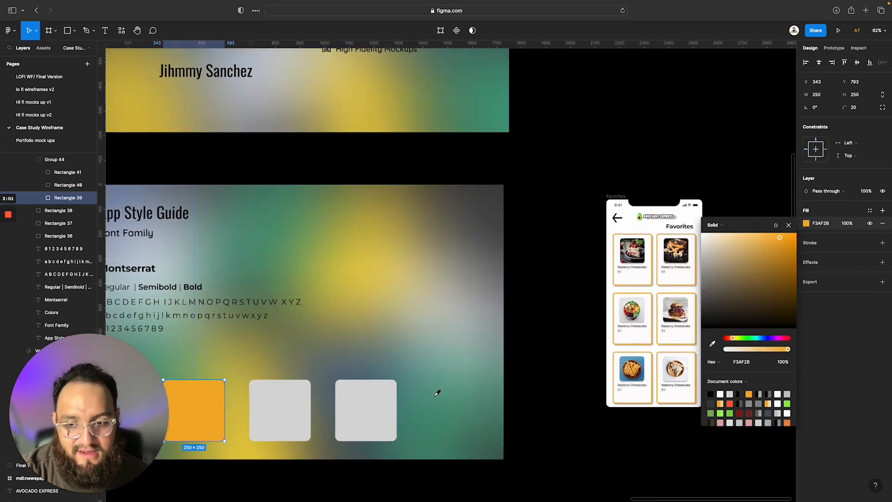
scroll(438, 390, down, 2)
scroll(438, 390, left, 2)
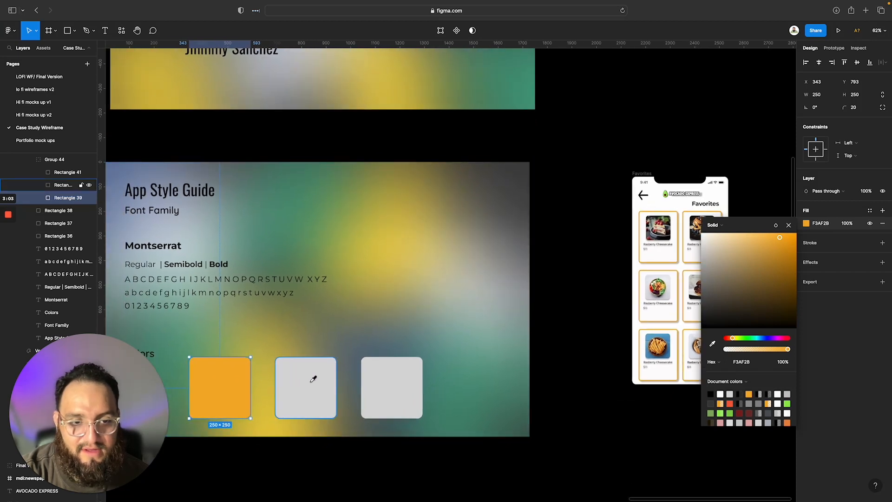
Leave the second square's fill as is and undo the orange fill on the first square
click(314, 379)
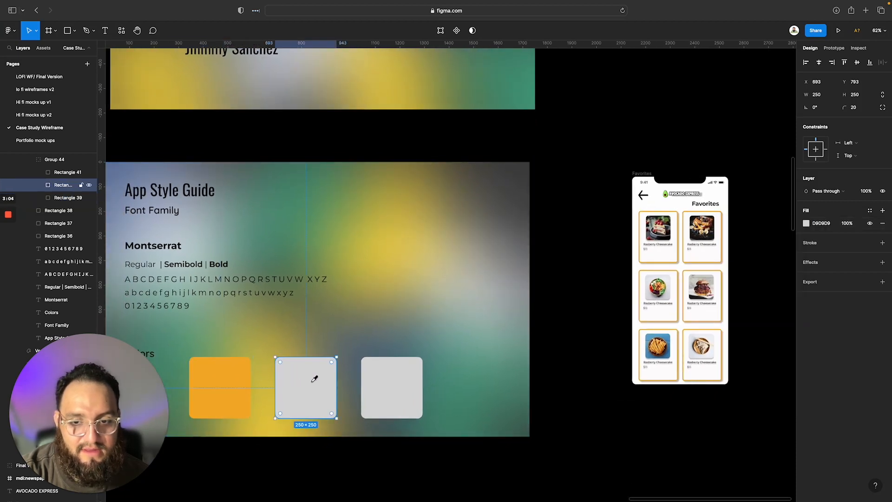
click(807, 224)
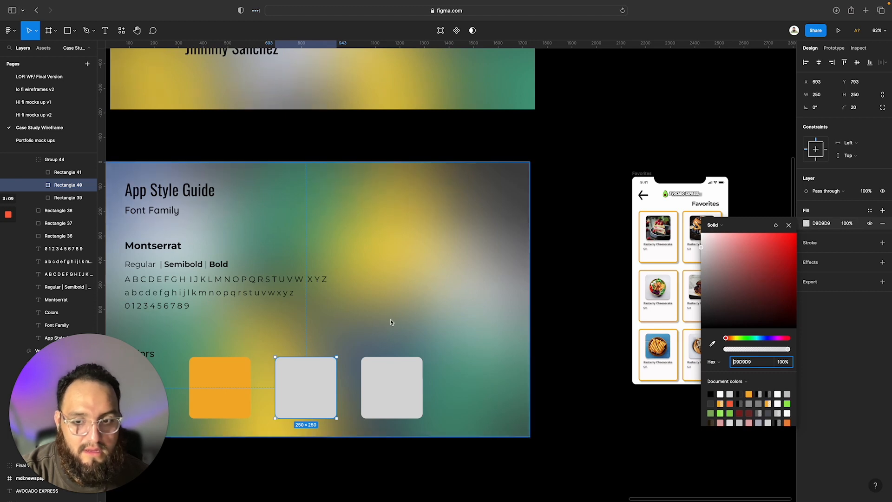
click(219, 387)
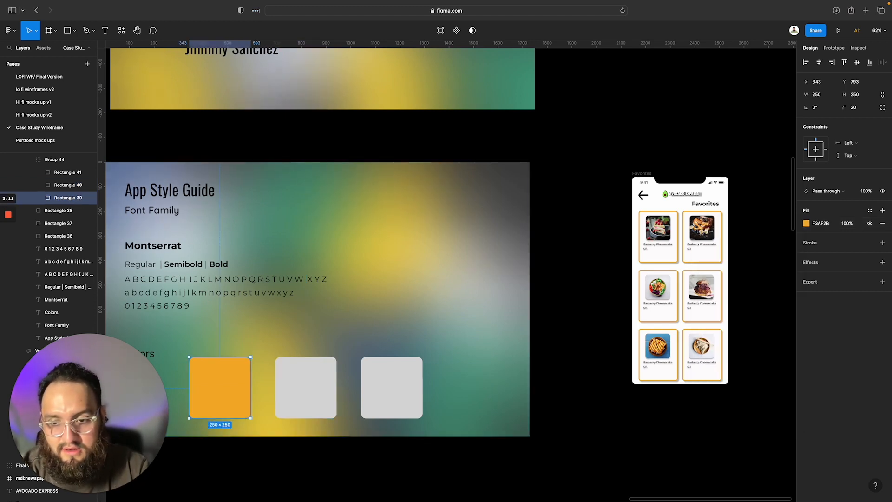
key(super+z)
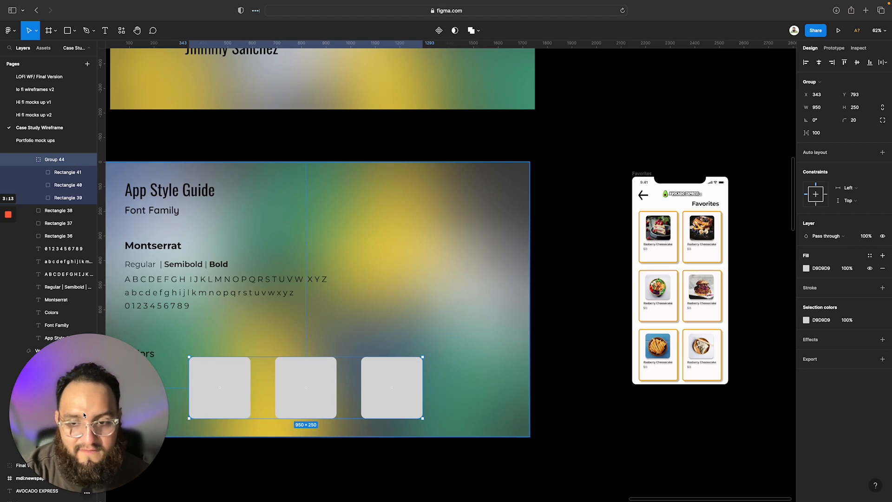
Fill the first square in the group with white FFFFFF using the color sampler
double_click(197, 395)
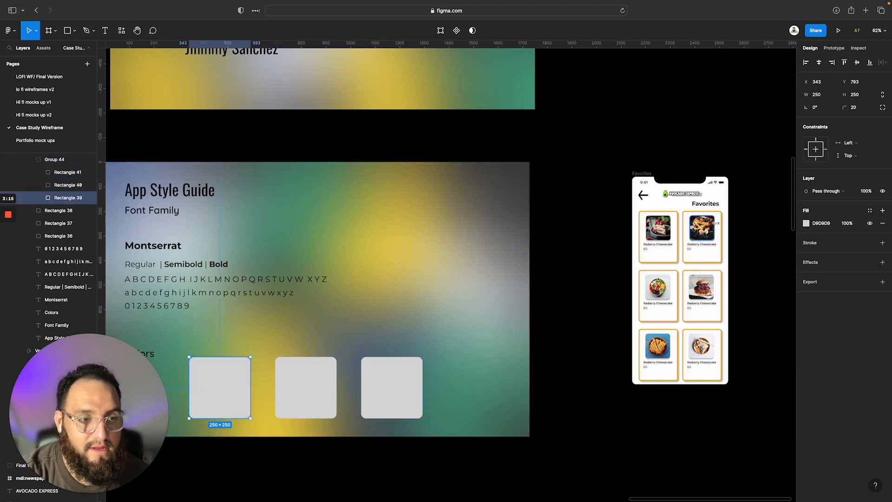
click(810, 224)
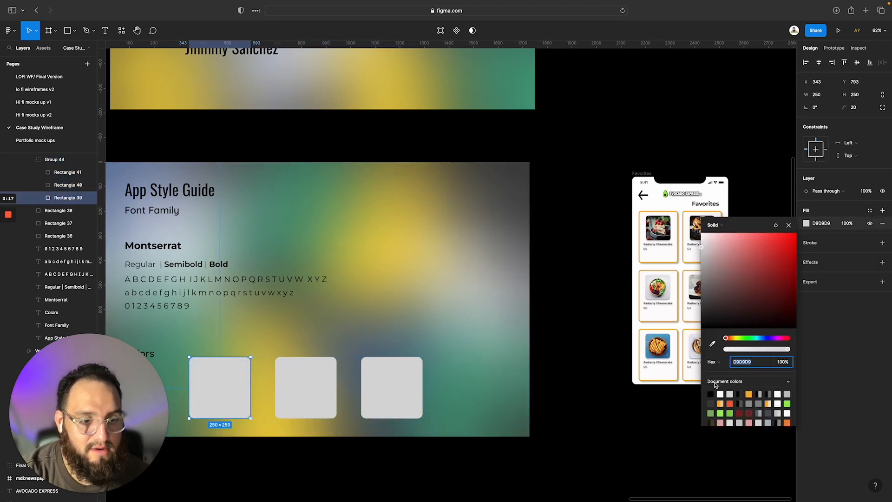
click(712, 343)
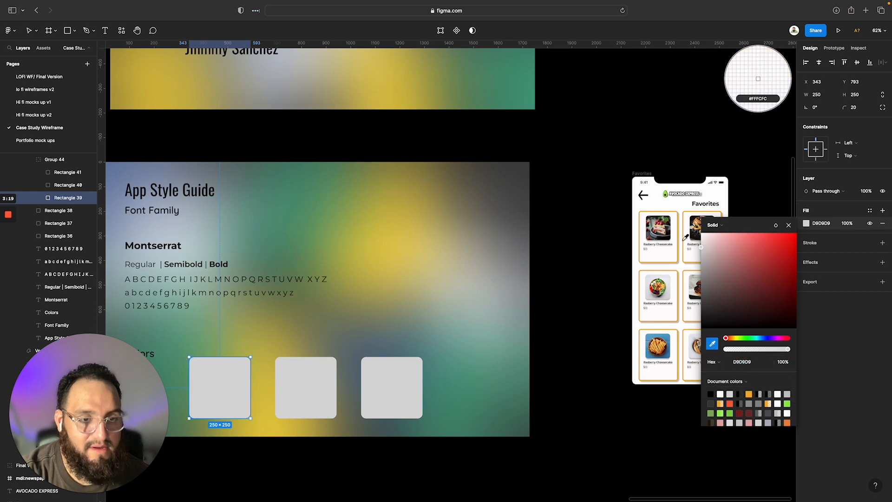
click(758, 79)
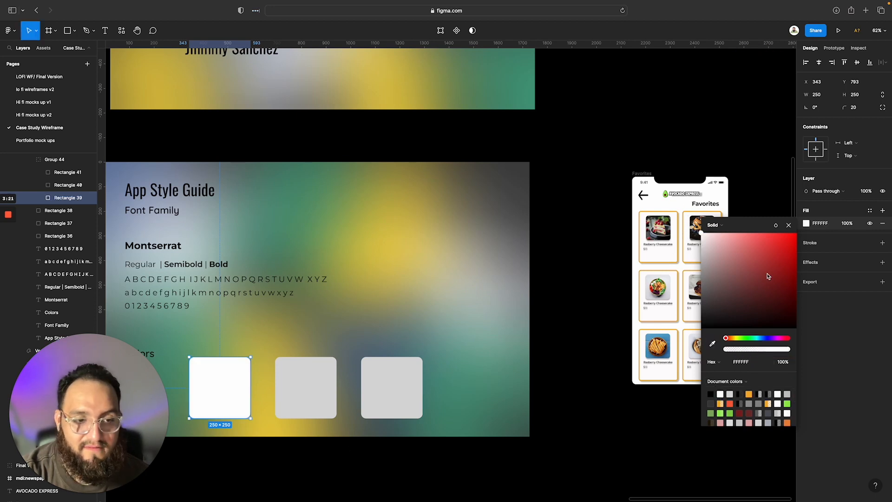
Fill the second square in the group with orange F3AF2B sampled from a card border on the Favorites screen
double_click(305, 400)
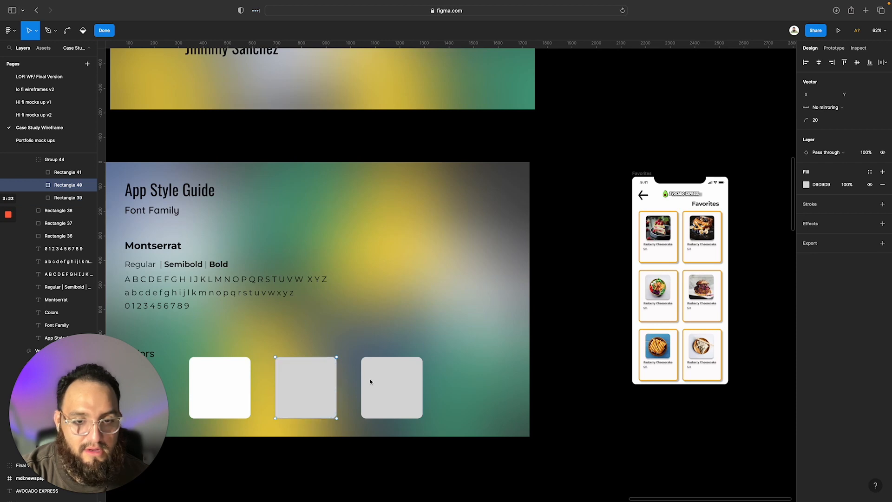
key(Escape)
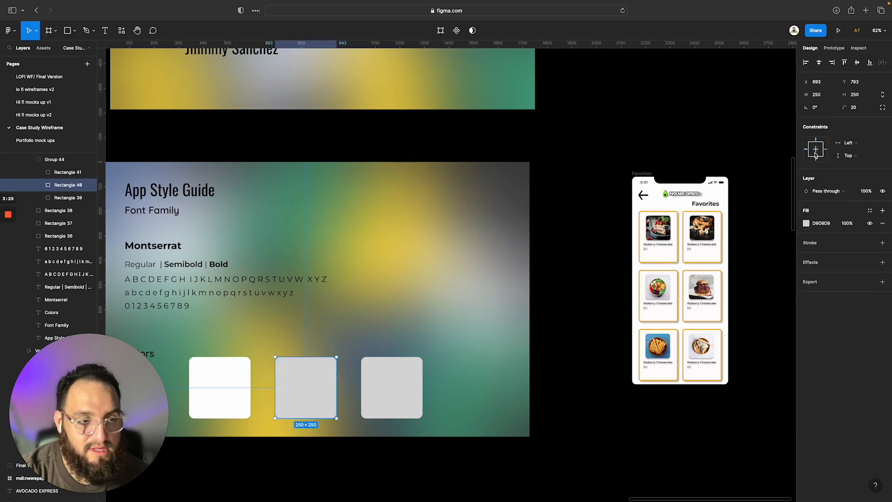
click(806, 223)
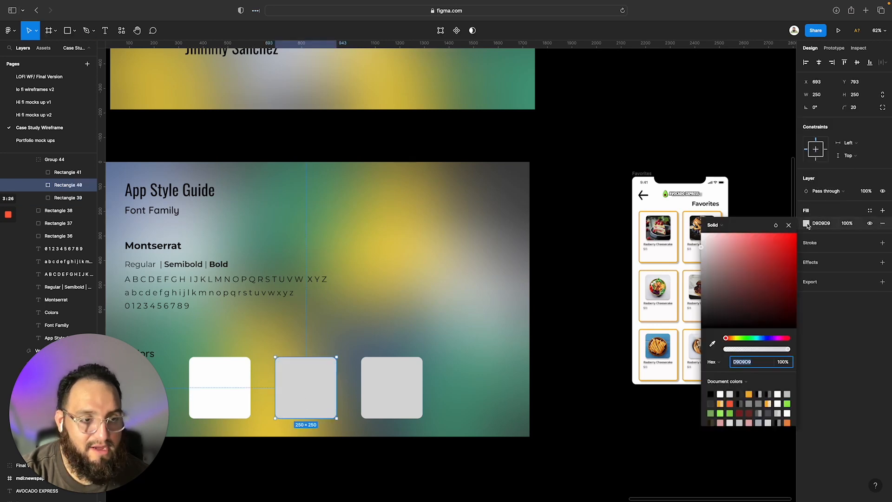
click(712, 345)
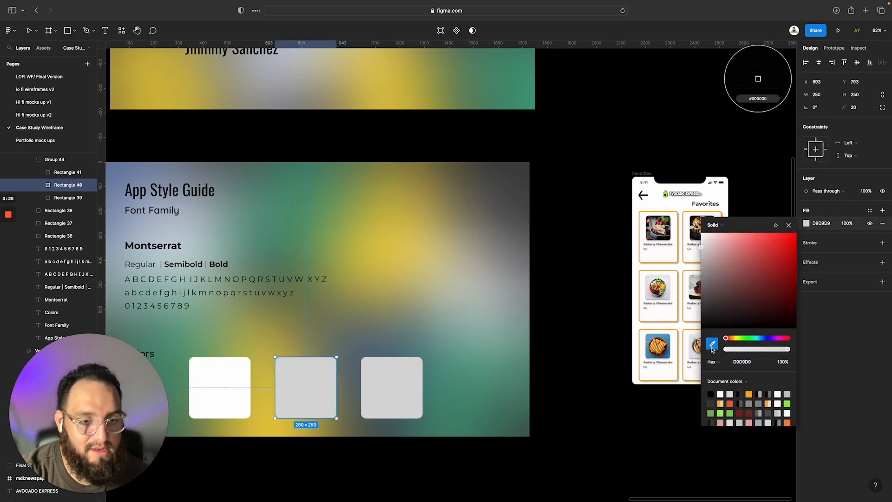
click(672, 270)
Fill the third square in the group with green 92EA4C sampled from the avocado logo on the Favorites screen
click(403, 393)
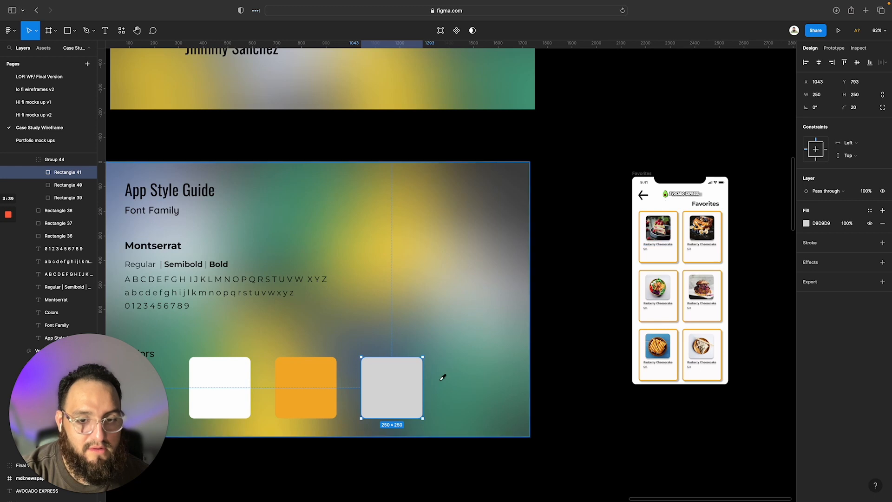
double_click(389, 390)
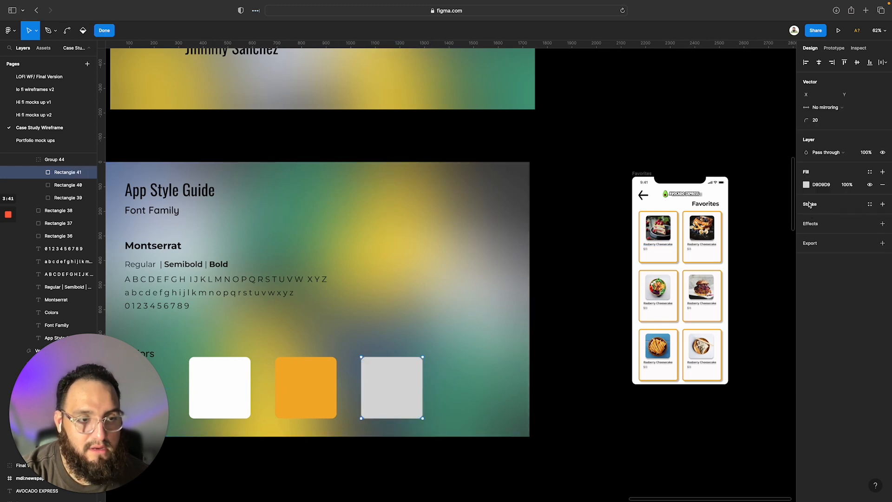
click(807, 184)
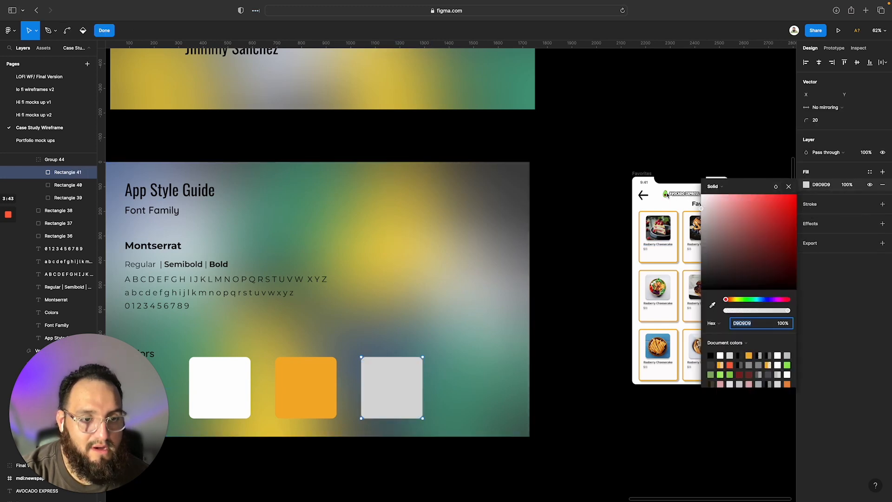
click(713, 306)
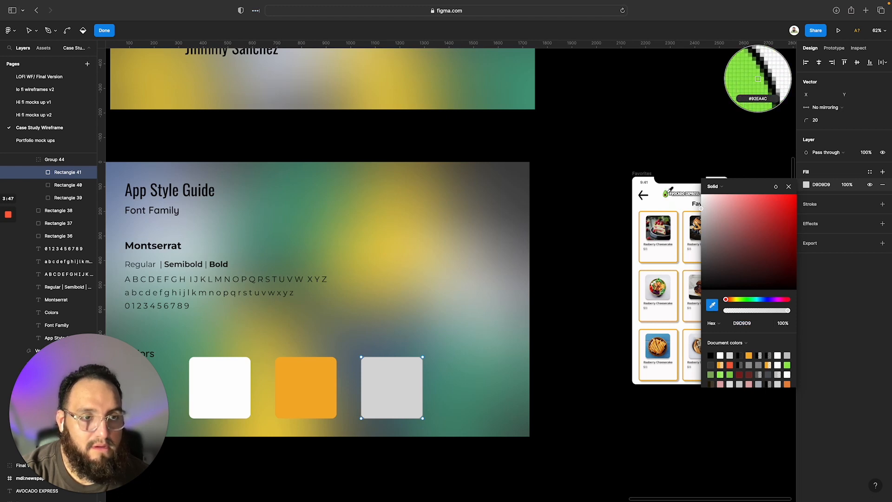
click(757, 79)
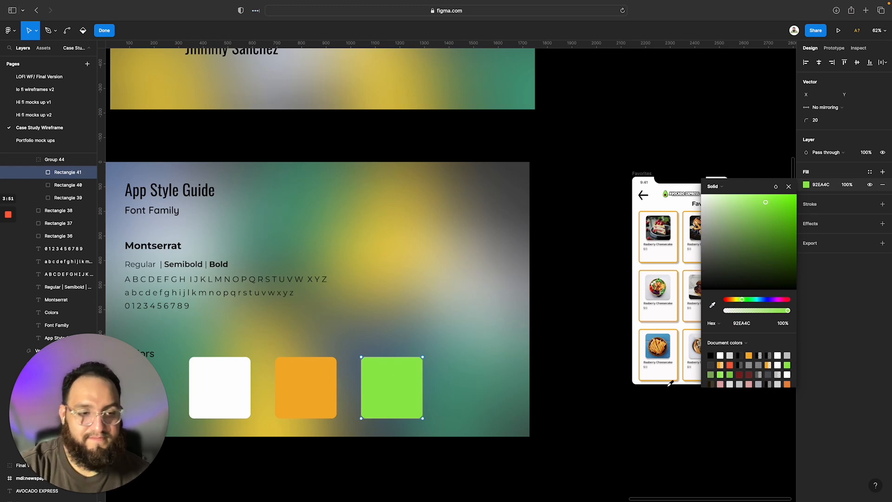
click(795, 187)
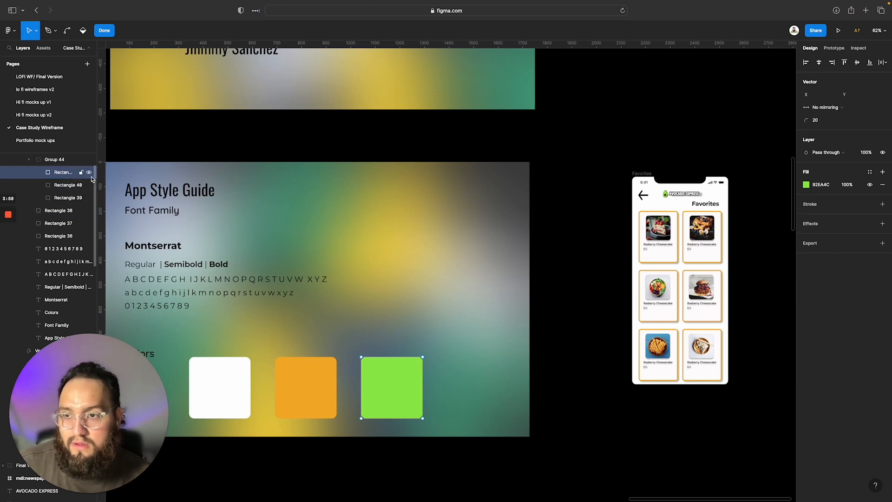
Add a drop shadow effect to the three grey squares beneath the colored group
click(61, 161)
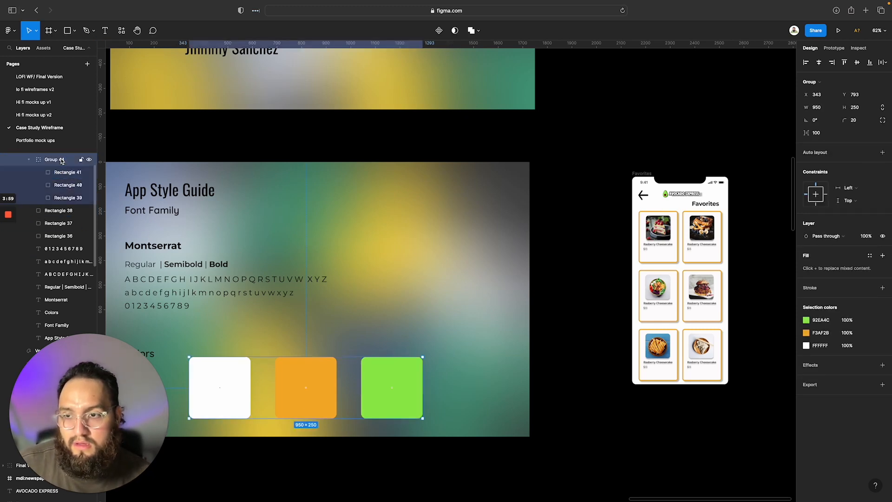
click(60, 211)
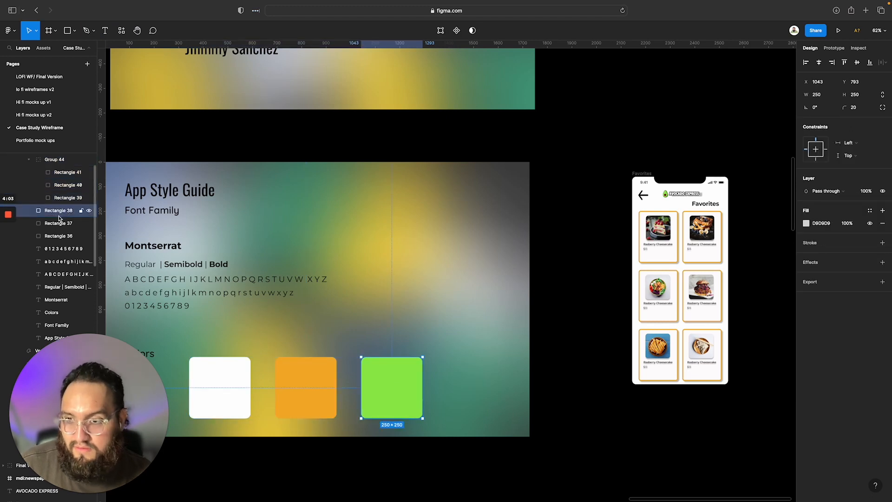
shift+click(59, 223)
shift+click(60, 236)
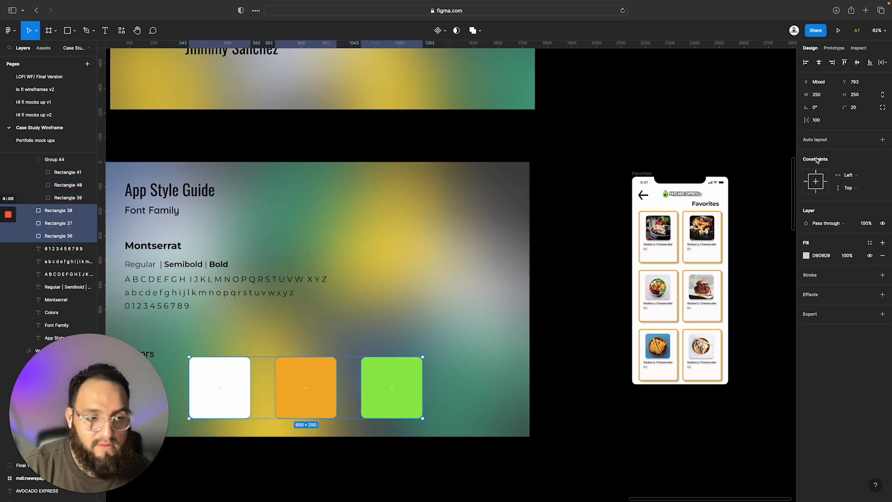
click(810, 294)
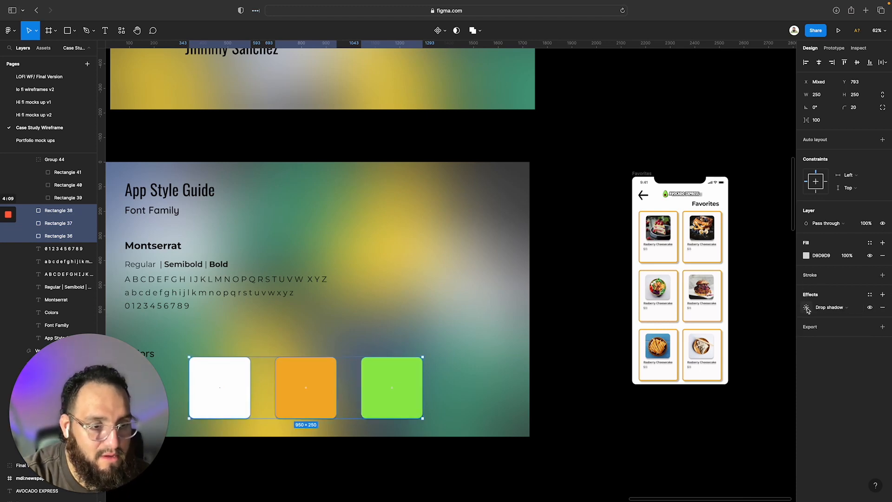
Set the grey squares' drop shadow to X 15, Y 15 and blur 20
click(807, 308)
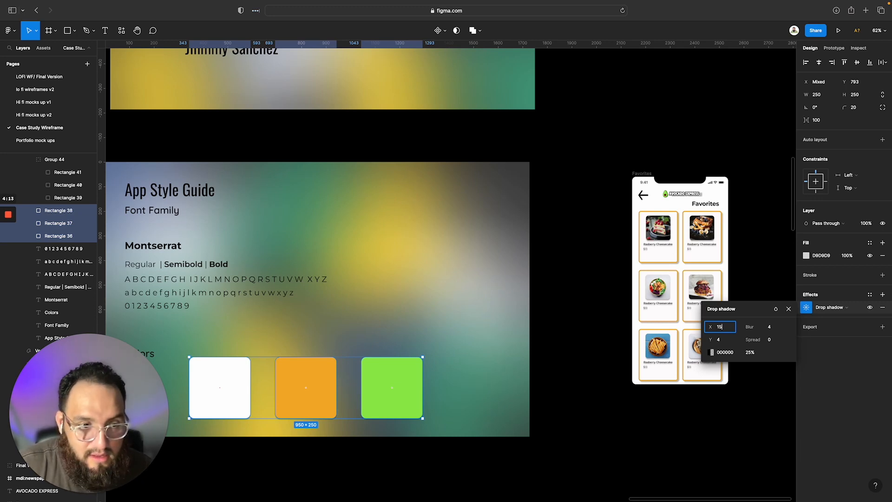
key(Tab)
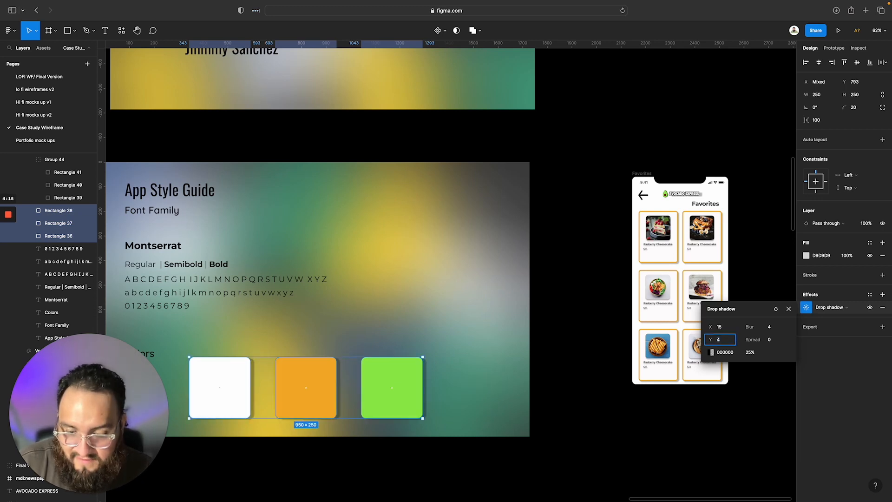
text(15)
click(771, 327)
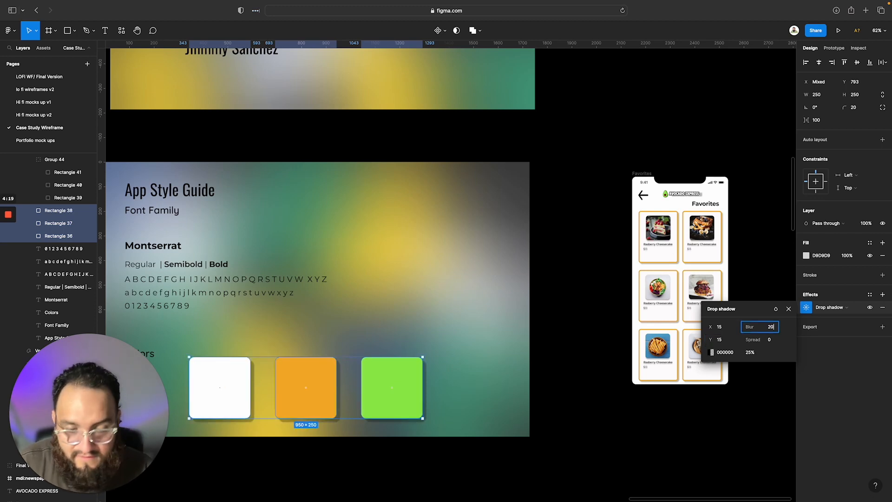
text(20)
key(Return)
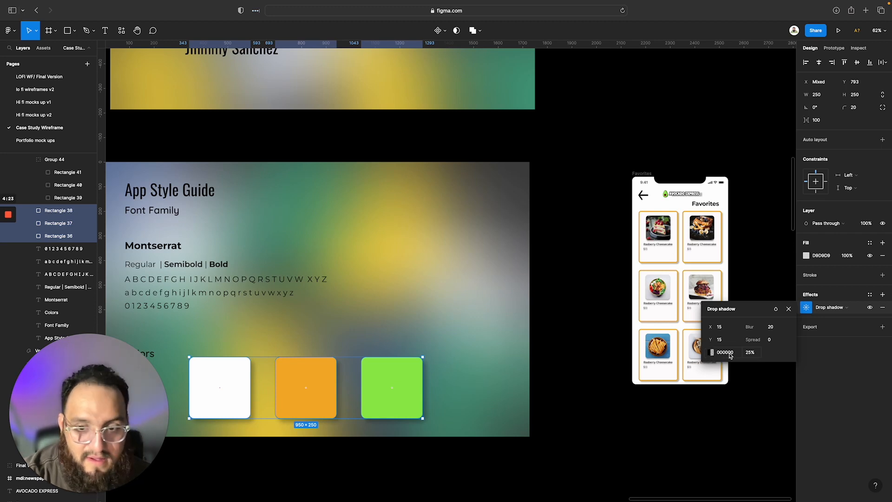
Set the drop shadow's opacity to 50% and deselect the squares
click(751, 356)
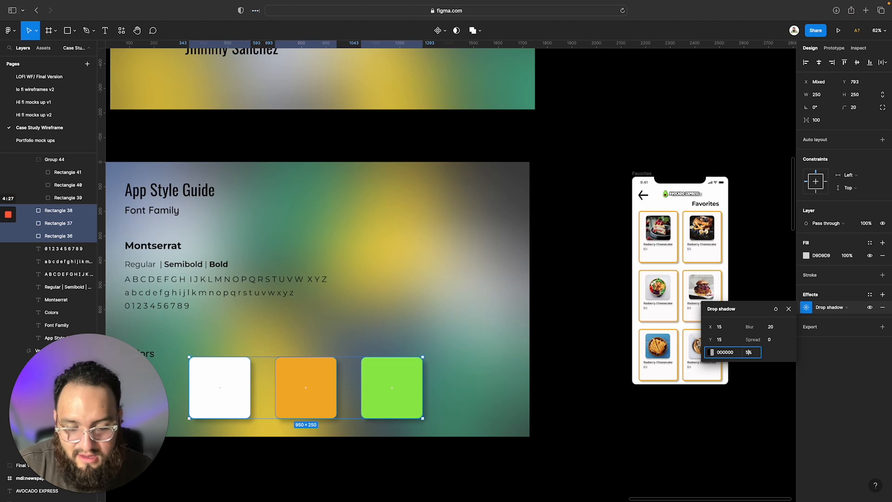
text(0)
key(Return)
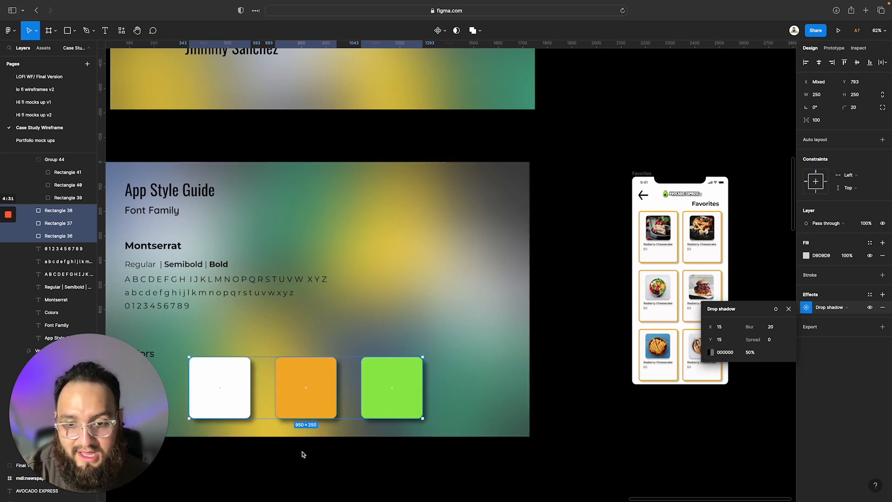
click(344, 470)
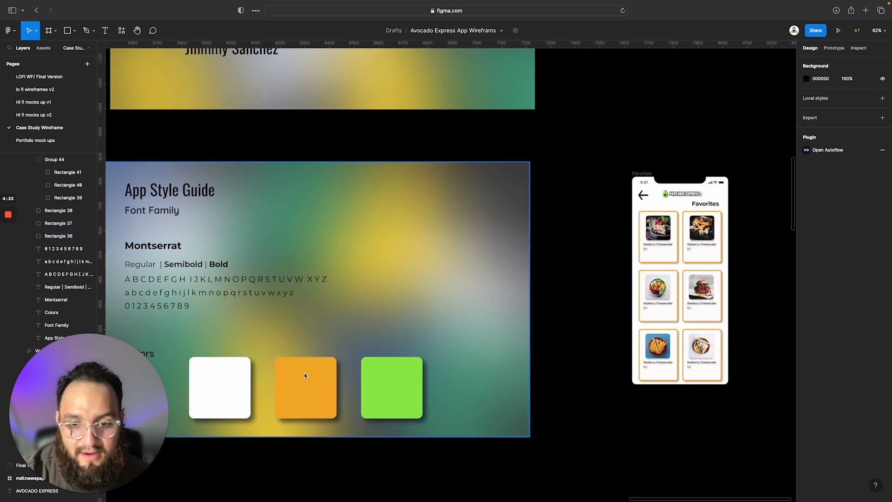
Delete the Favorites screen placed beside the App Style Guide page
click(221, 377)
scroll(279, 390, left, 3)
scroll(280, 390, down, 2)
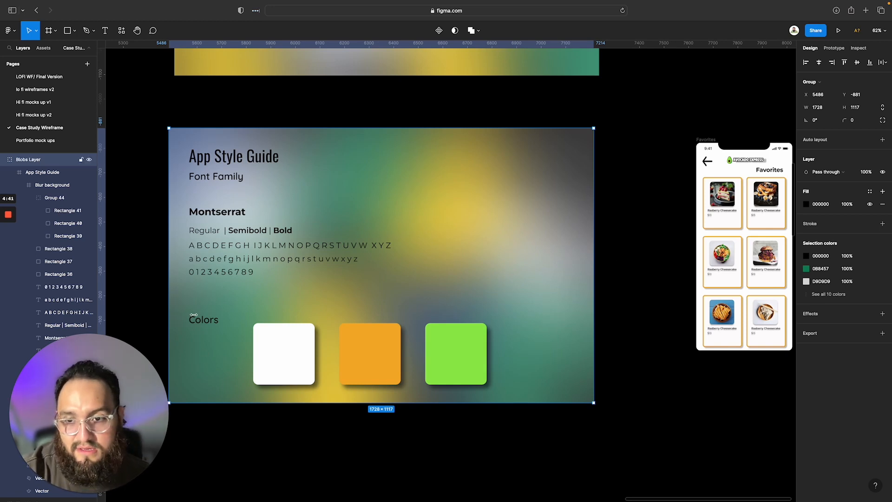
double_click(210, 231)
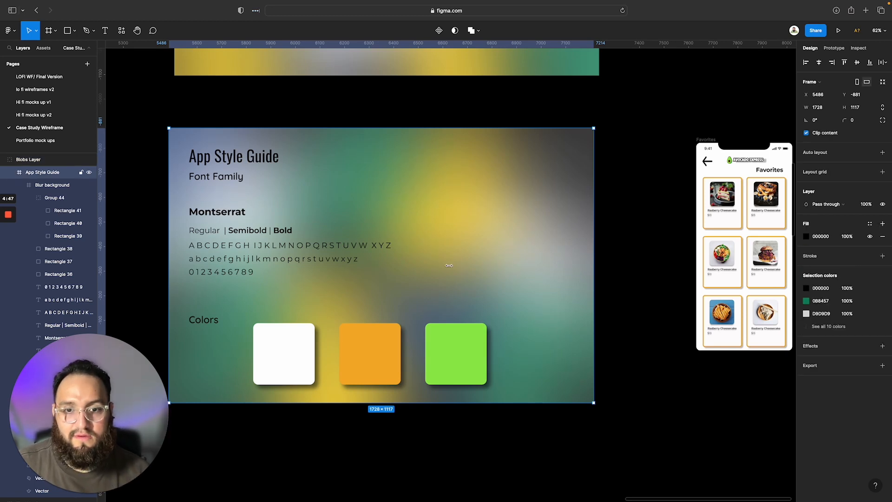
scroll(289, 296, right, 1)
scroll(289, 296, up, 1)
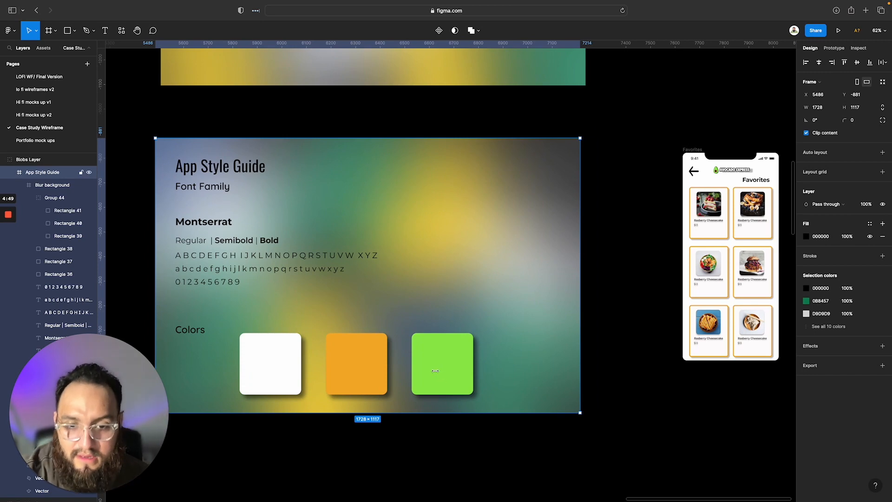
click(693, 151)
key(Delete)
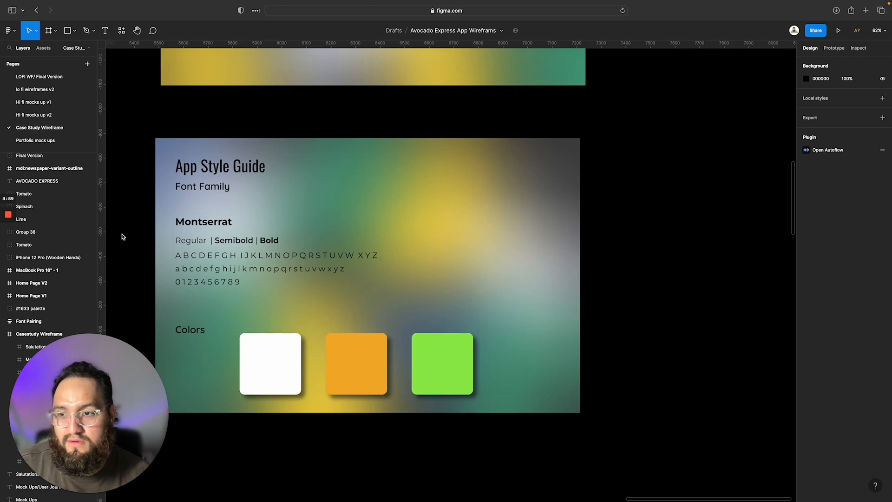
Examine which layers hold the colored squares and which hold the shadowed squares beneath them
scroll(79, 191, down, 1)
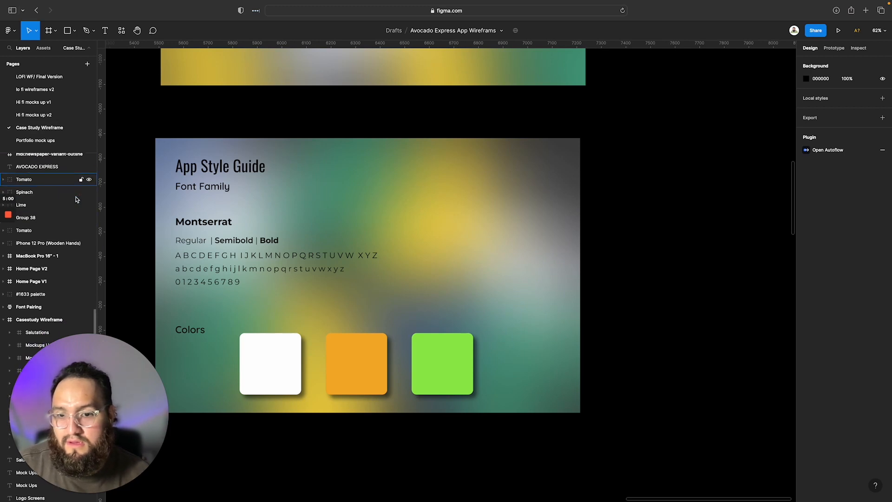
click(275, 349)
click(59, 225)
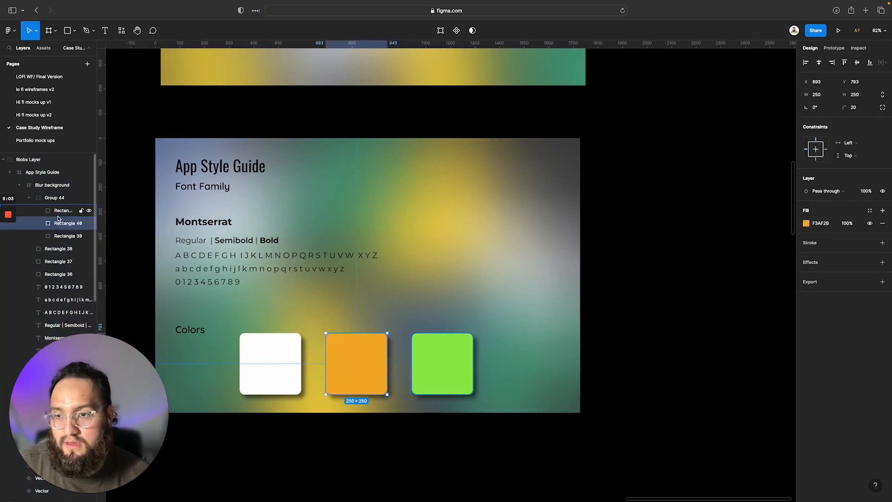
click(58, 214)
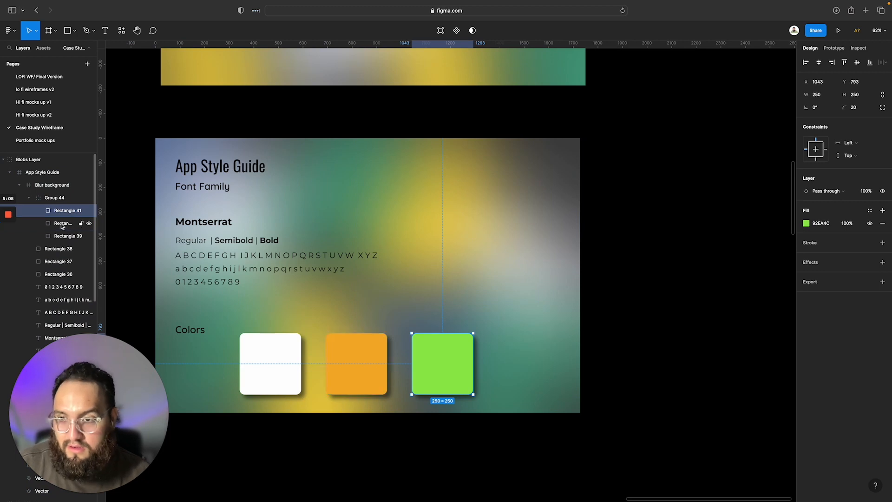
shift+click(62, 227)
key(super+z)
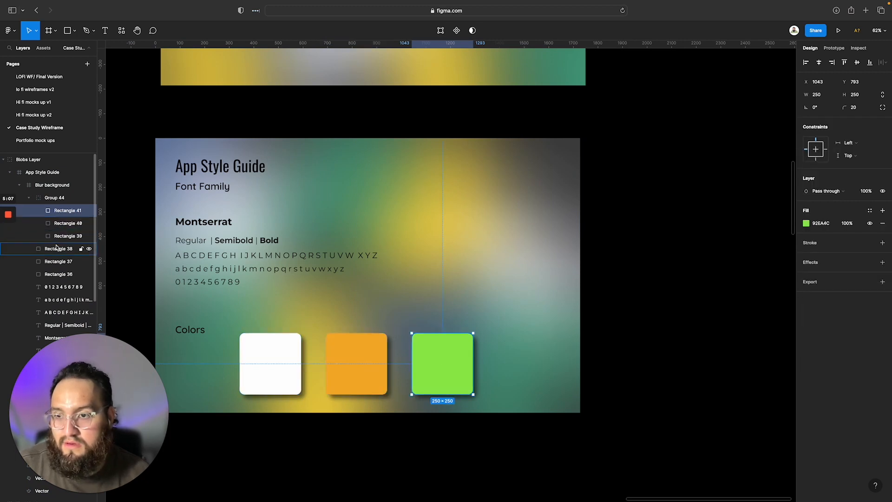
shift+click(56, 248)
shift+click(57, 261)
shift+click(57, 274)
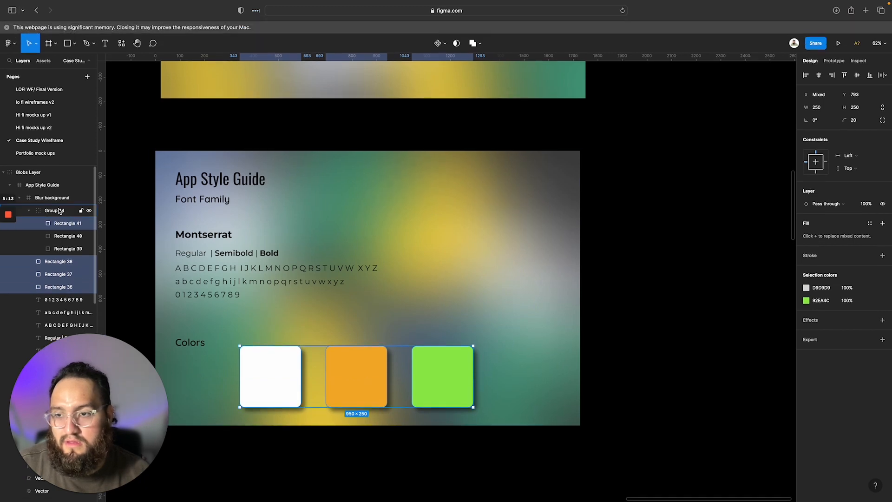
Rename the group containing the three colored squares as Top Layer
click(59, 211)
double_click(59, 211)
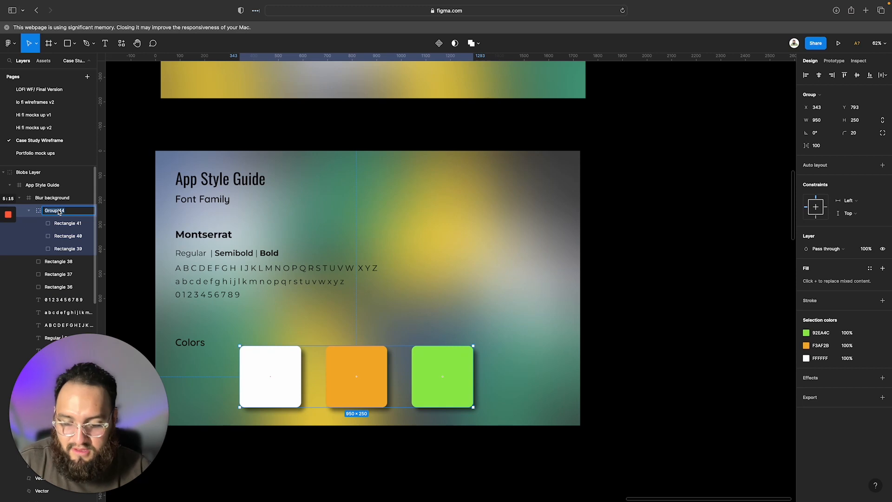
text(Top Layer)
key(Return)
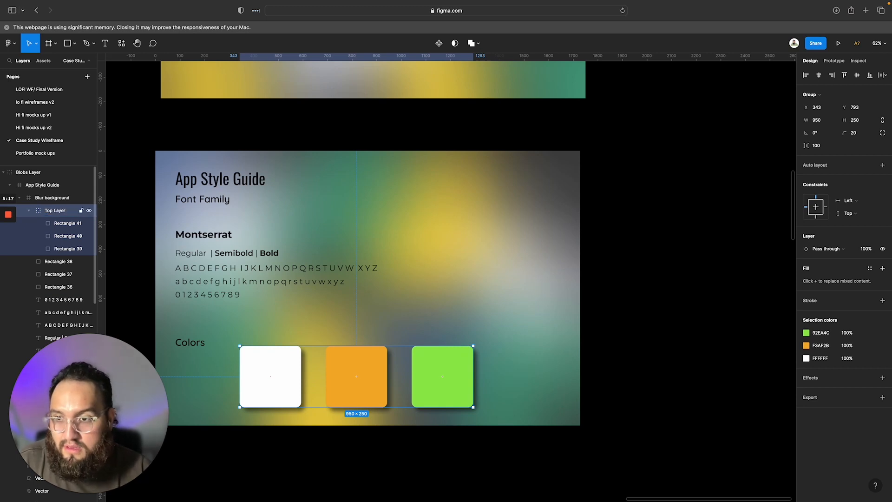
Group the three gray, drop-shadowed rectangles that lie beneath the colored squares
click(67, 225)
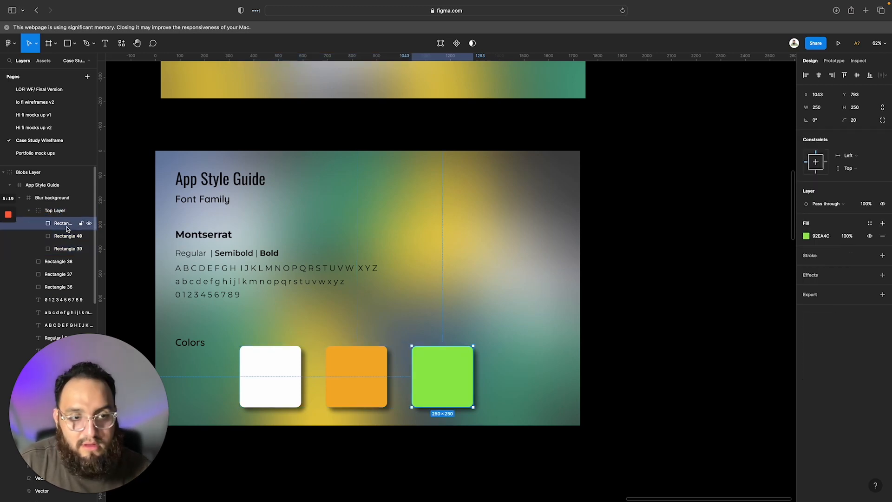
click(67, 236)
click(66, 248)
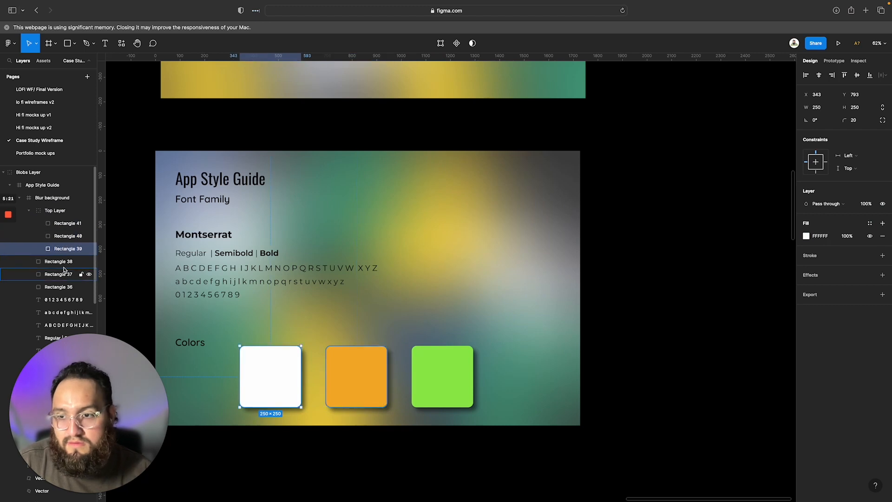
click(62, 261)
shift+click(61, 275)
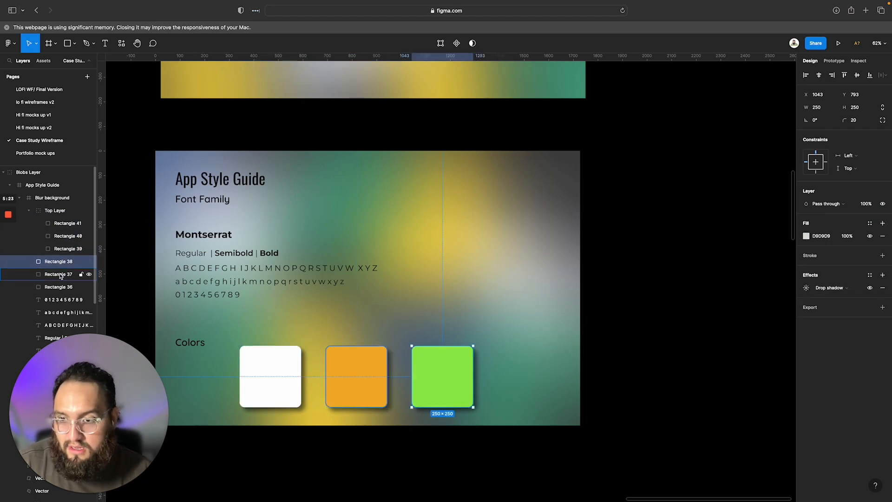
shift+click(63, 287)
right_click(63, 274)
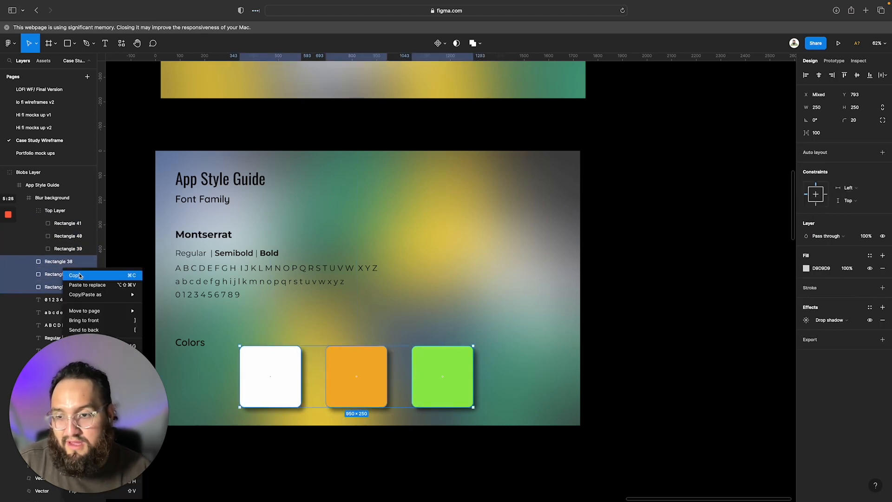
click(55, 269)
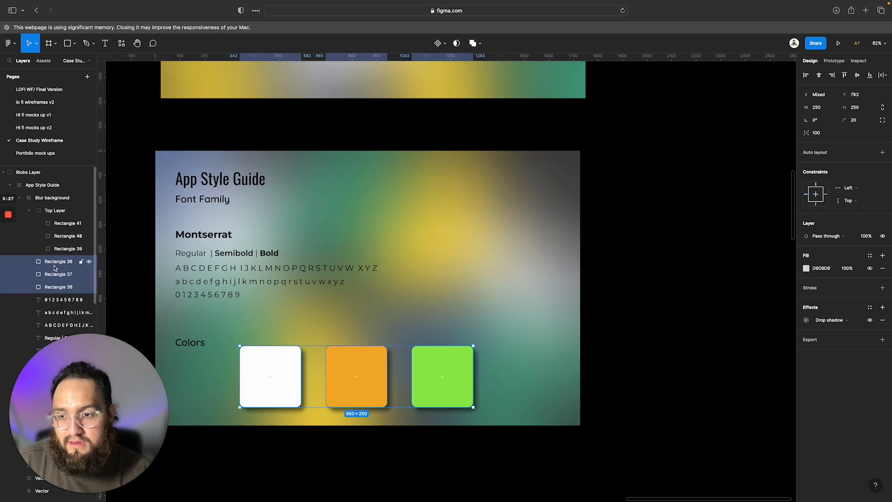
right_click(59, 266)
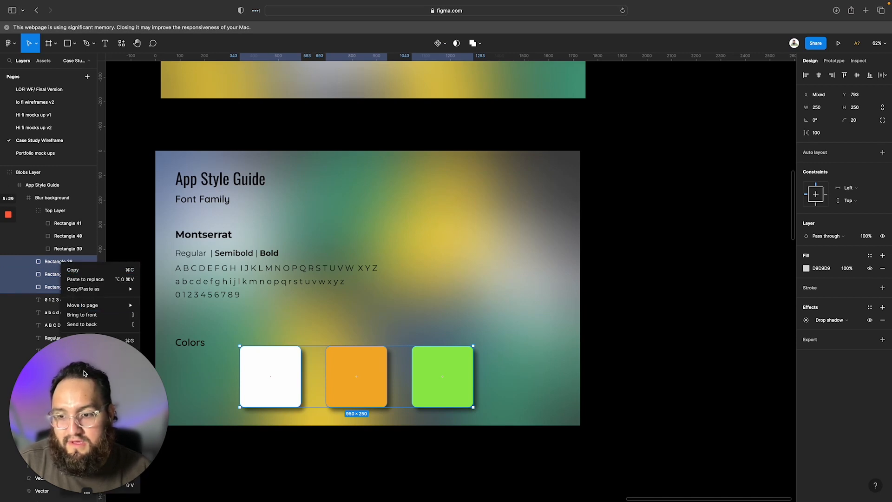
click(72, 493)
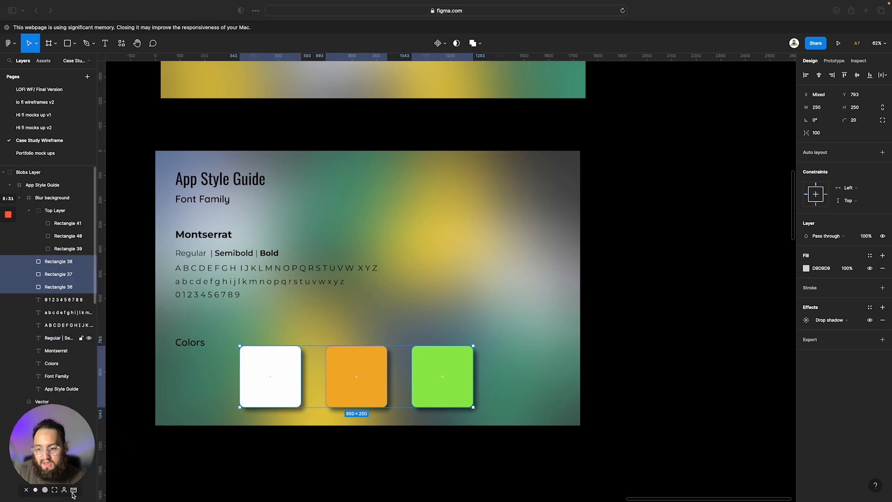
right_click(79, 279)
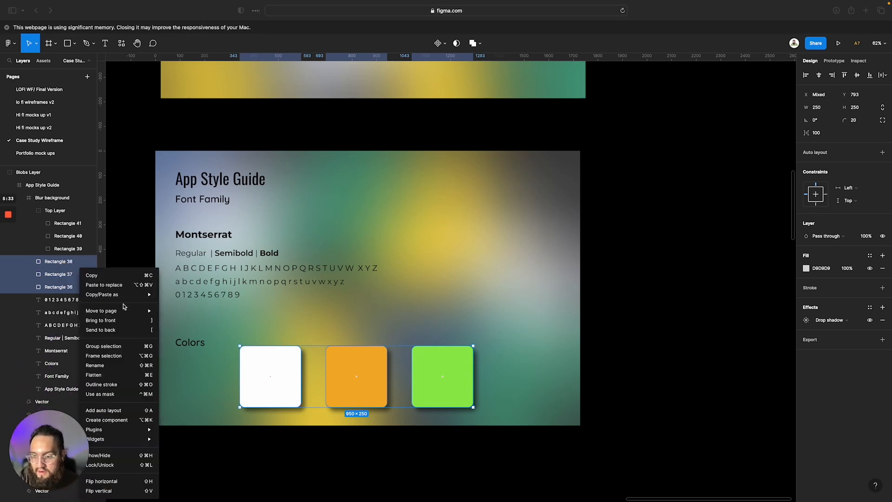
click(111, 346)
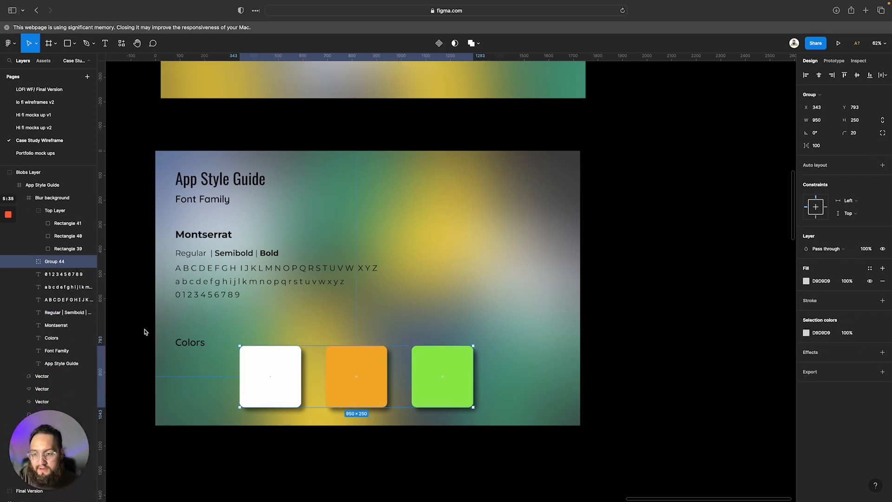
Rename the group of shadowed rectangles as Bottom Layer
double_click(60, 262)
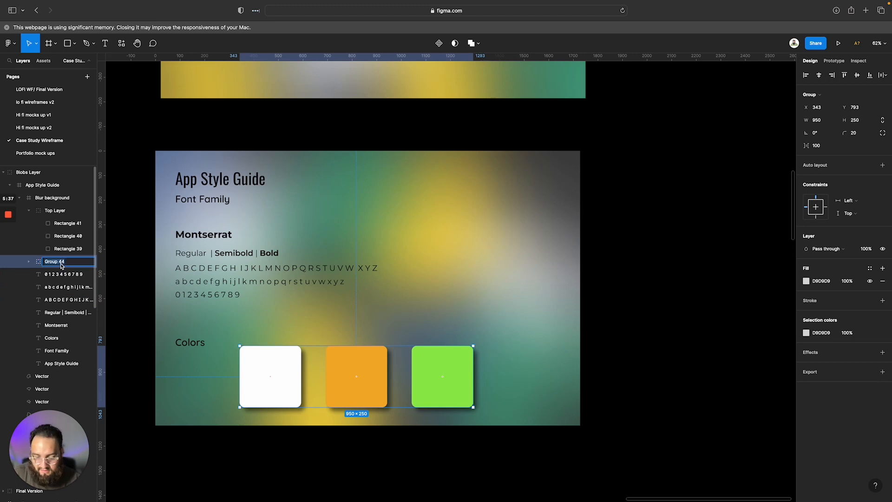
text(Bottom Layer)
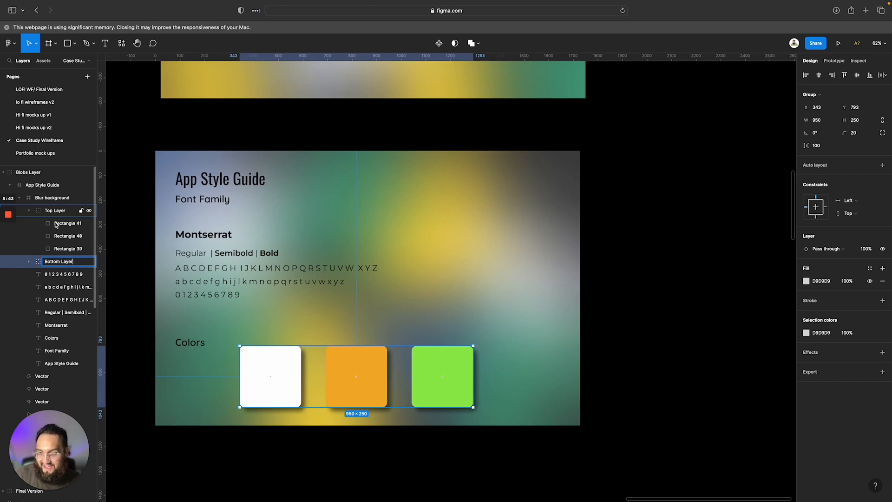
click(66, 249)
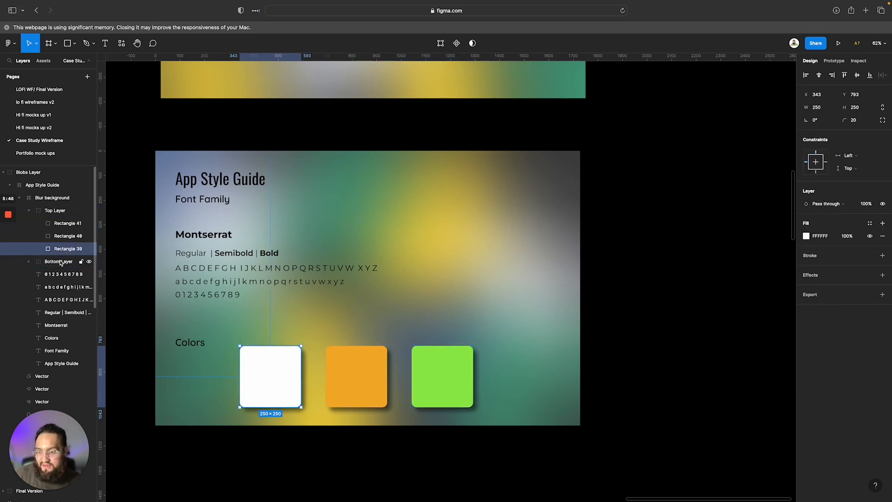
Move the Top Layer and Bottom Layer groups together to about X 389, Y 751 and deselect them
click(58, 213)
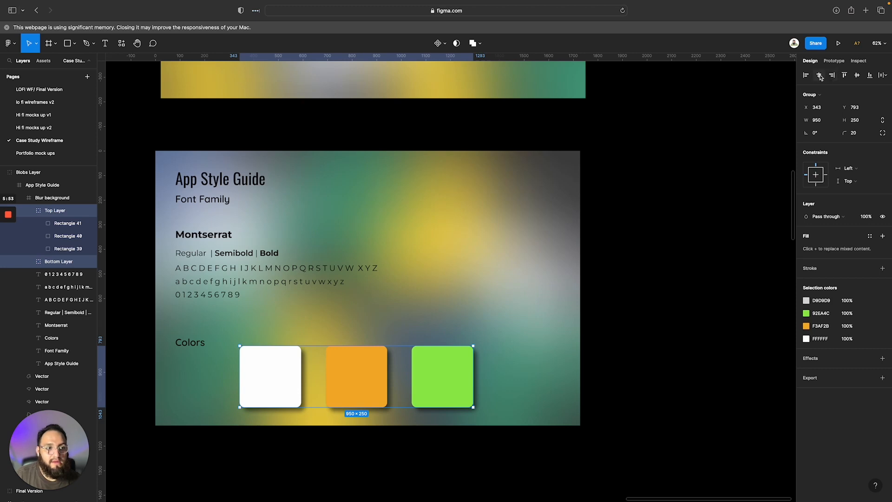
mouse_move(355, 380)
mouse_down()
mouse_move(378, 382)
mouse_move(366, 371)
mouse_up()
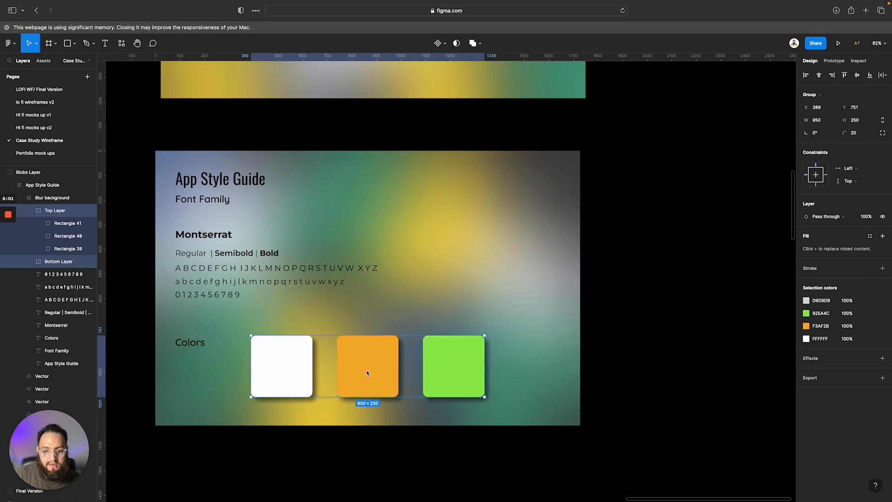
click(719, 366)
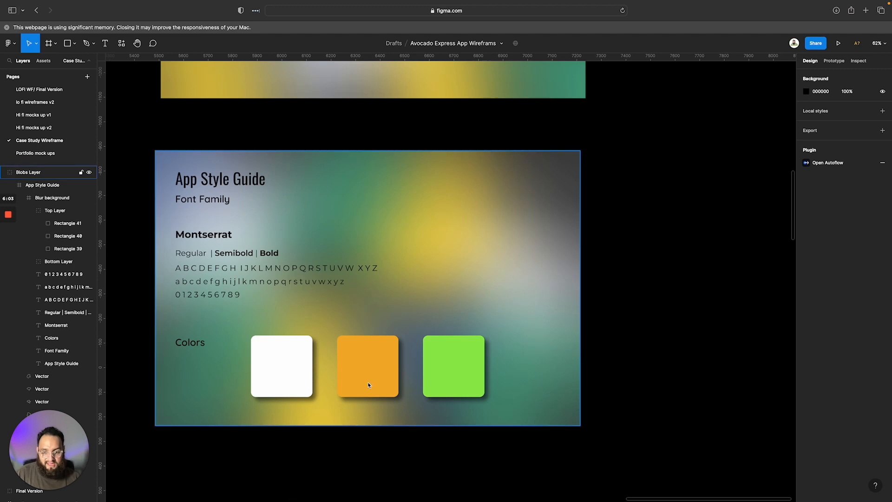
Add a D9D9D9 hex label in Montserrat Regular, size 32, above the white square
click(339, 372)
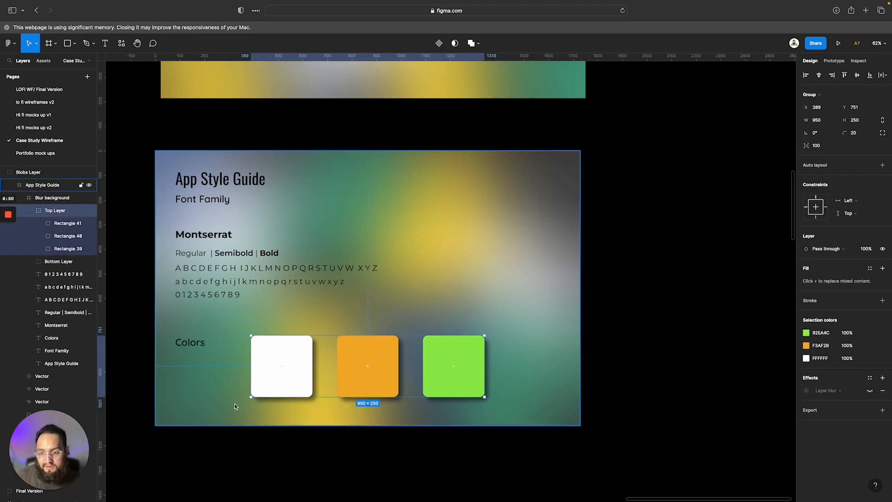
click(215, 288)
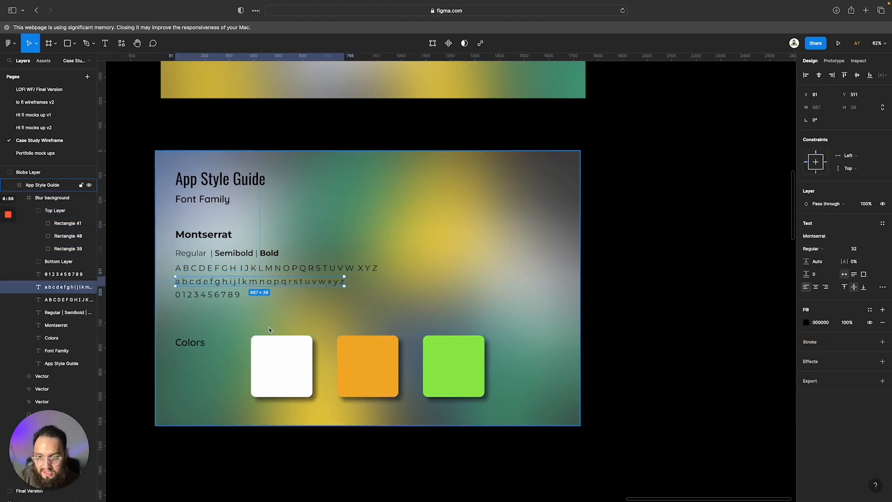
key(Return)
key(Escape)
key(Escape)
key(Escape)
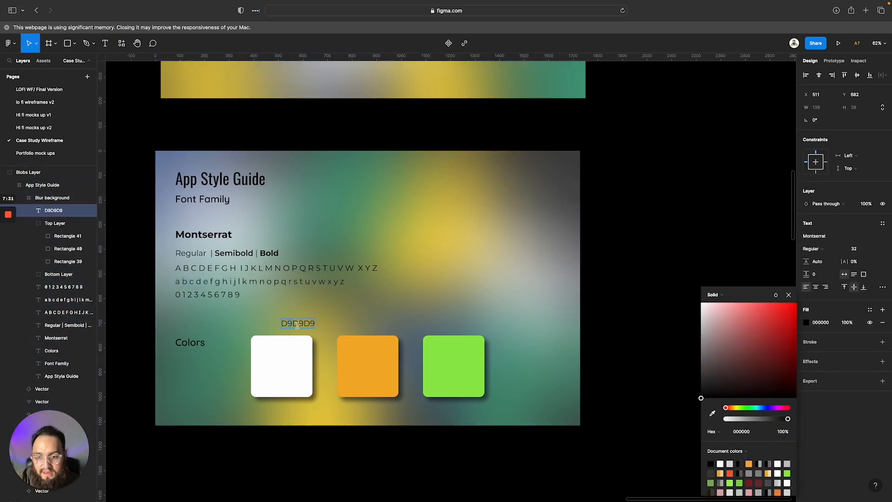
Center the D9D9D9 label about 20 px above the white square and make its text black
drag(297, 326, 282, 328)
shift+click(282, 362)
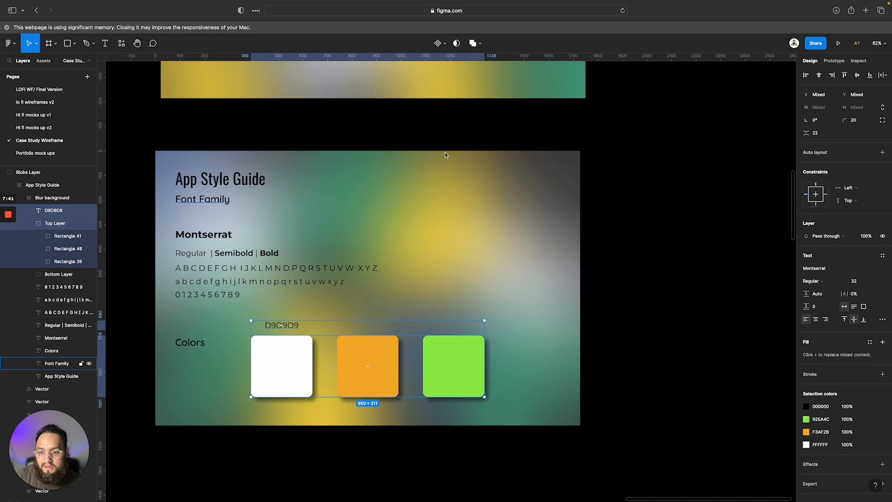
click(663, 394)
Duplicate the hex label above the orange and green squares, with the texts F3AF2B and 92EA4C
click(285, 325)
click(284, 325)
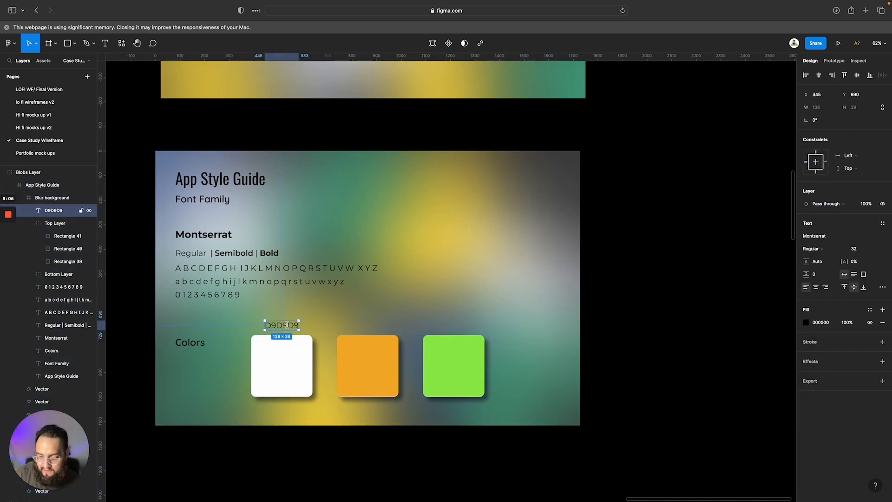
drag(281, 325, 373, 325)
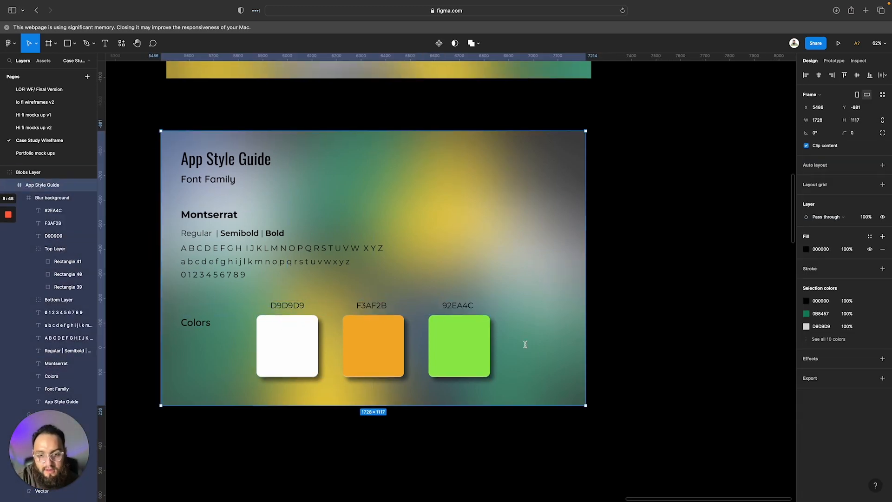
scroll(525, 344, left, 2)
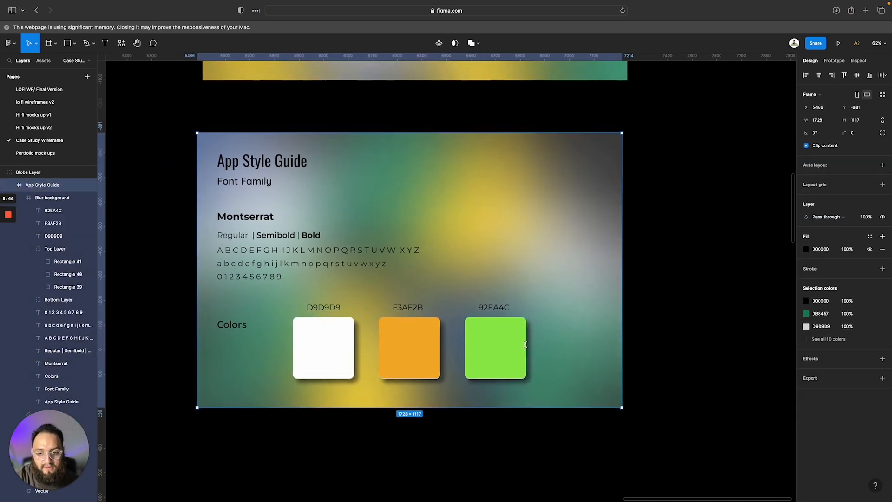
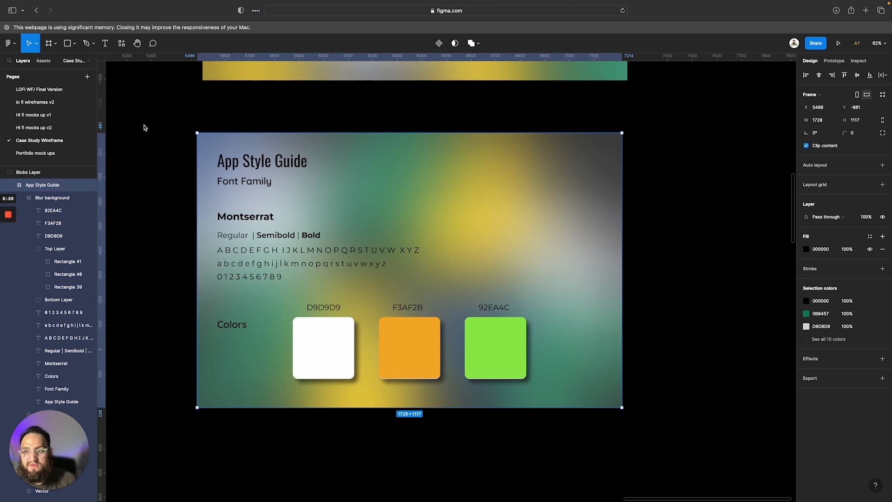
Paste the Avocado Express logo group into the App Style Guide frame's upper-right area and set its corner radius to 50
key(super+v)
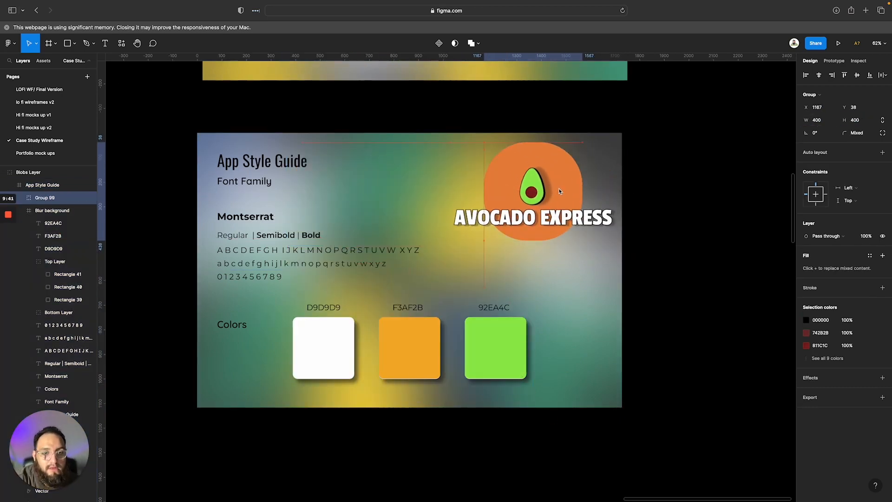
click(856, 132)
text(50)
key(Return)
click(560, 187)
double_click(560, 187)
key(Escape)
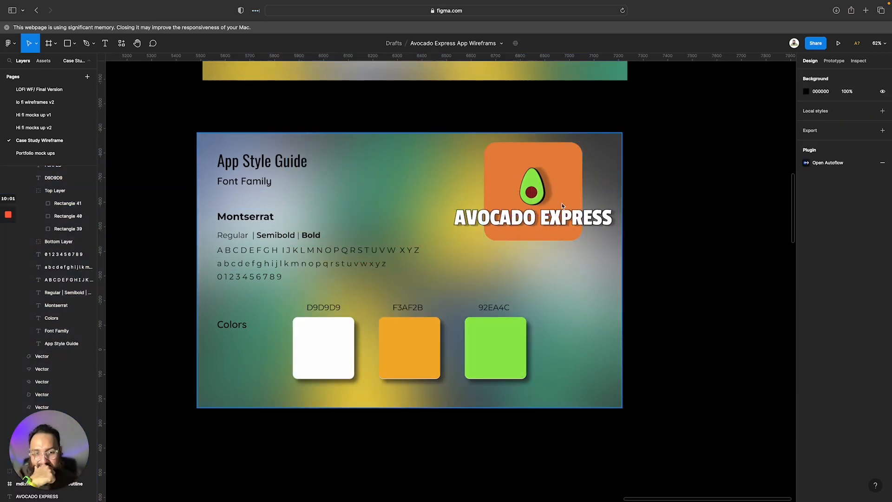
Delete the Avocado Express logo group from the App Style Guide frame
click(562, 203)
scroll(562, 203, down, 5)
scroll(528, 302, up, 3)
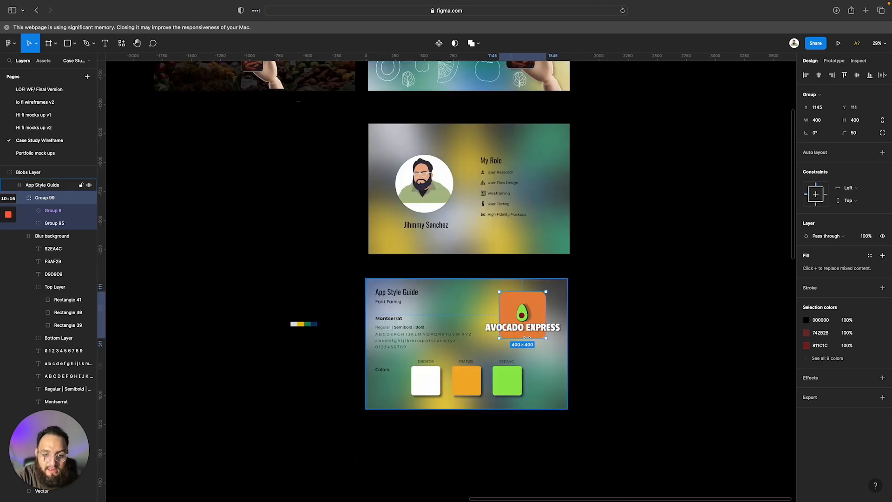
key(Delete)
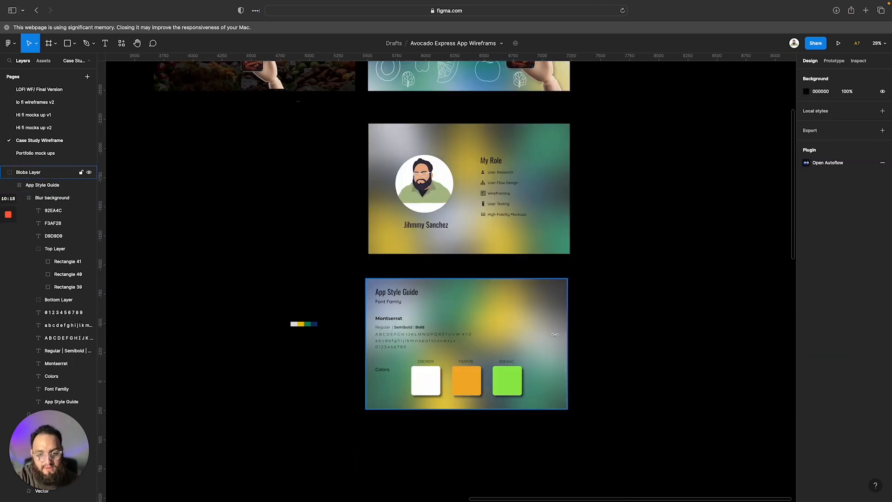
Review the App Style Guide frame's font samples, labeled color swatches and overall layout
scroll(554, 334, down, 2)
scroll(475, 382, up, 2)
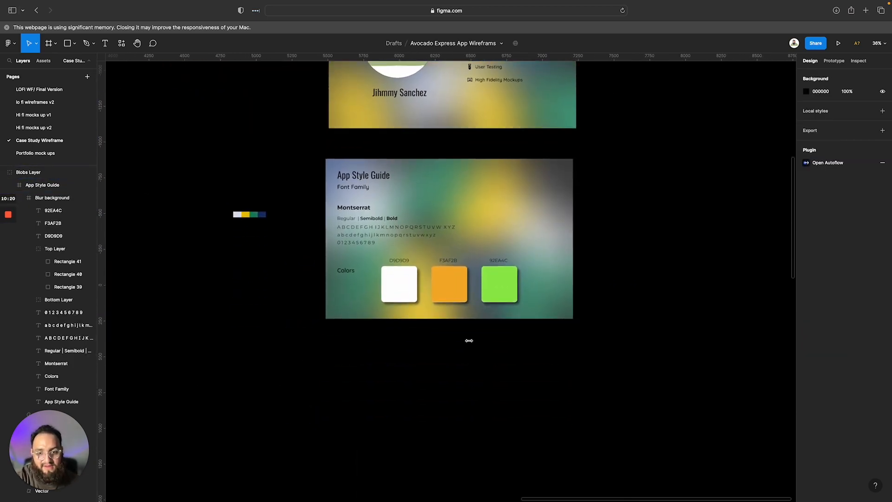
scroll(468, 341, up, 5)
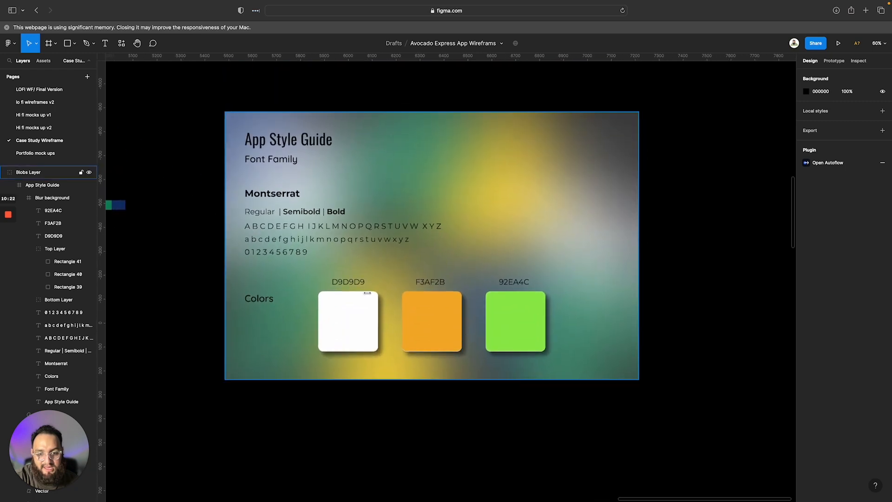
scroll(443, 299, down, 1)
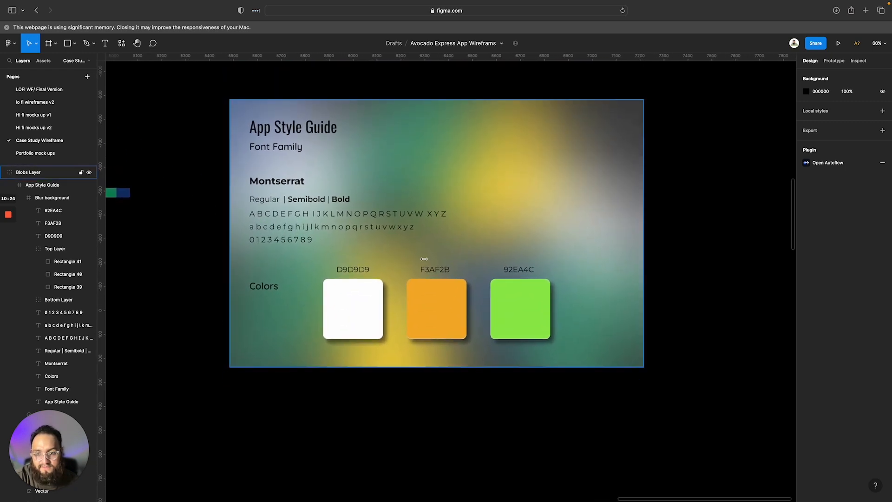
scroll(432, 279, down, 1)
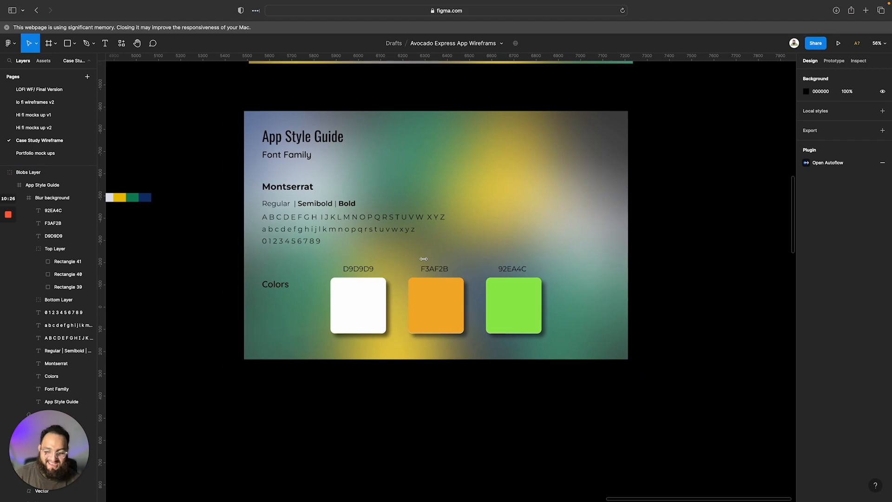
scroll(424, 259, down, 5)
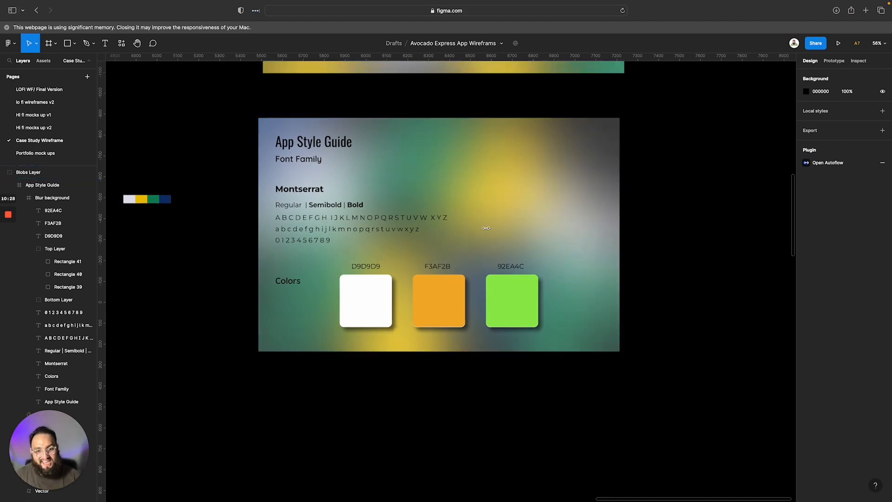
scroll(485, 228, up, 10)
scroll(295, 261, down, 5)
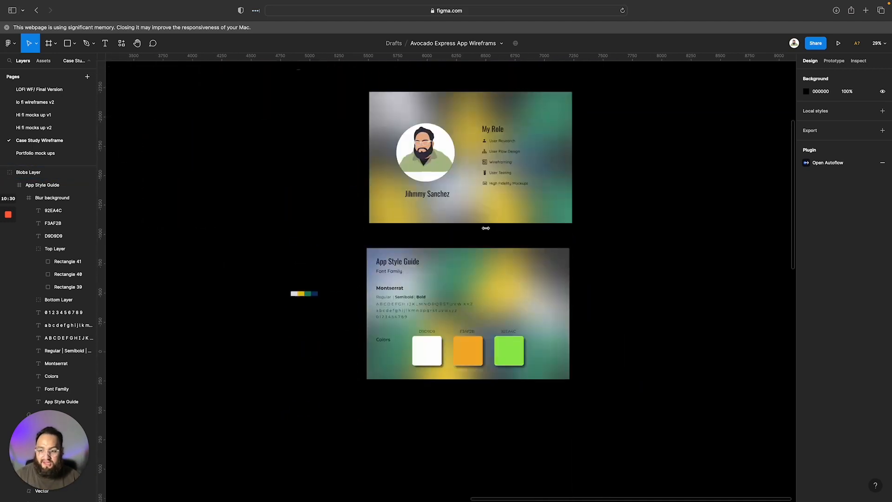
Examine the case study wireframe's sections from Home Page through Design Elements and Problem/Solution down to Salutations
scroll(295, 261, left, 3)
scroll(296, 261, down, 3)
scroll(297, 262, left, 4)
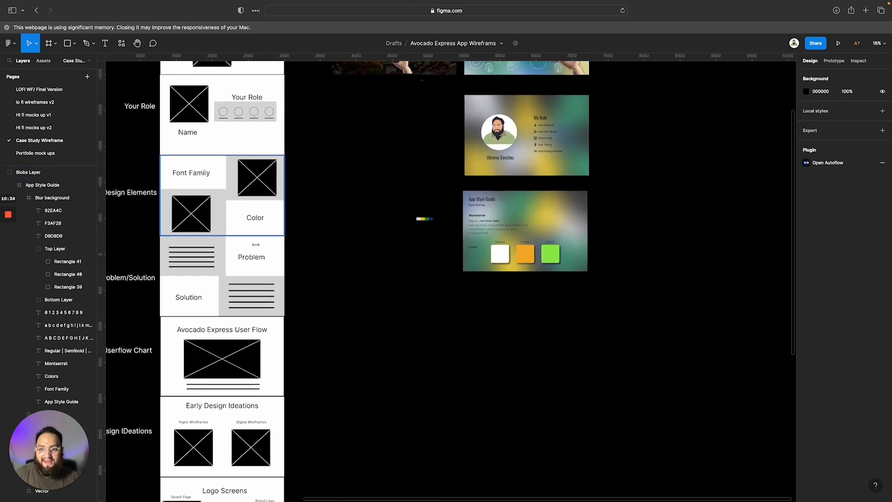
scroll(198, 246, left, 4)
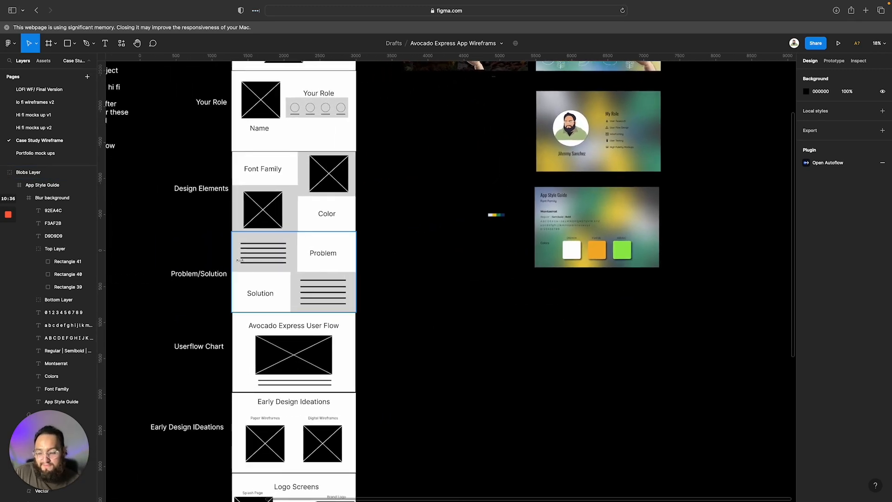
scroll(247, 289, down, 8)
scroll(247, 289, left, 2)
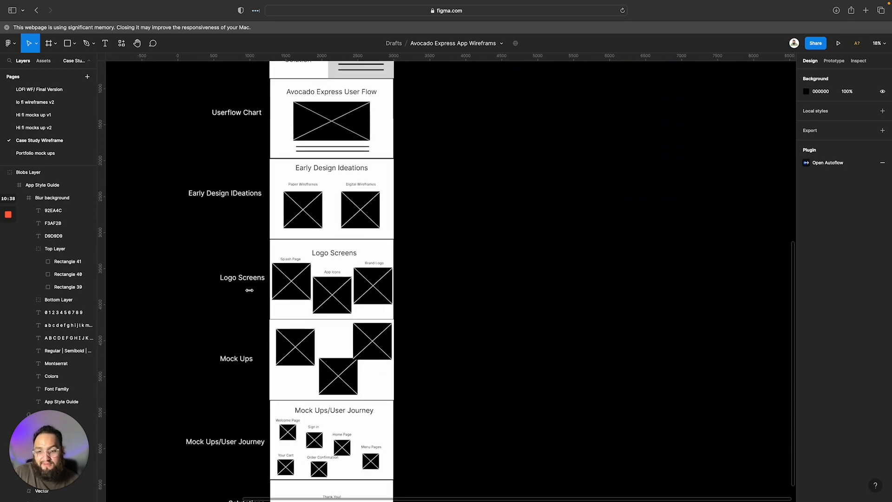
scroll(250, 290, up, 10)
scroll(312, 284, down, 2)
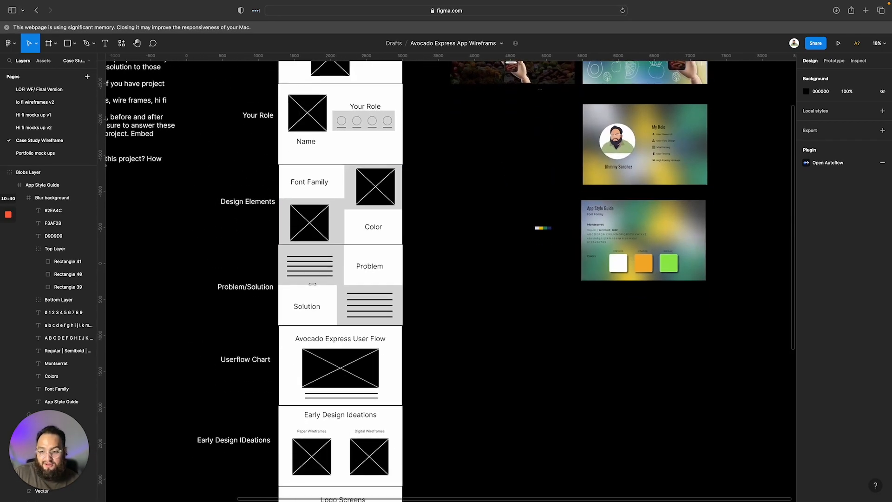
scroll(339, 286, down, 7)
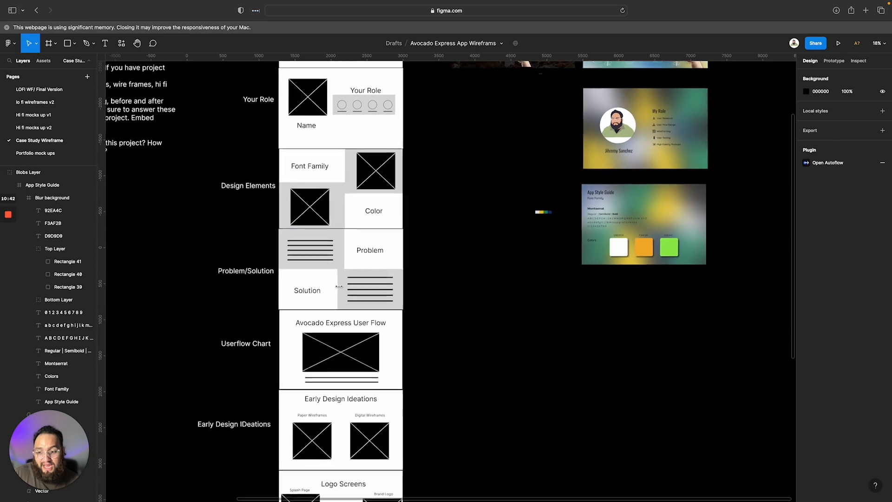
scroll(338, 286, down, 9)
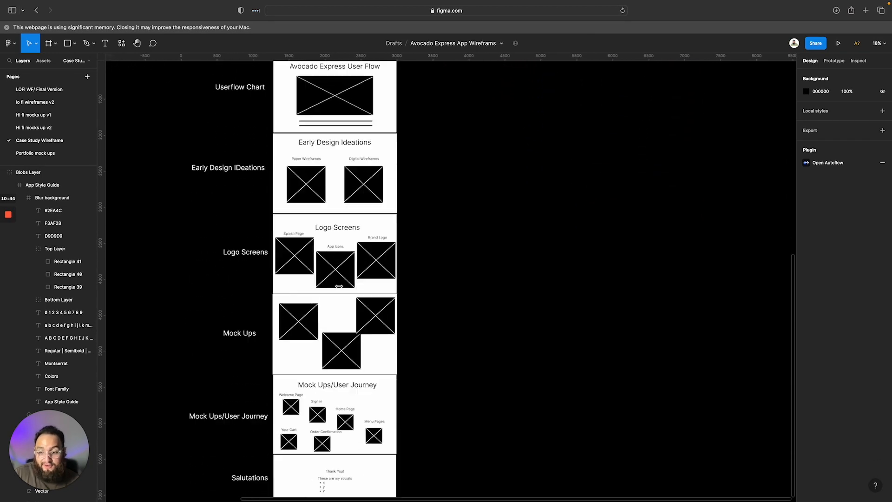
scroll(338, 286, up, 18)
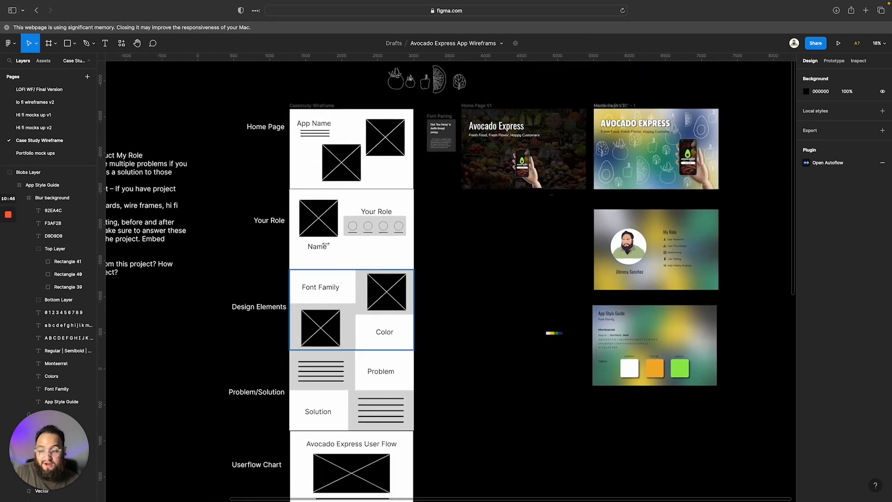
scroll(325, 292, down, 9)
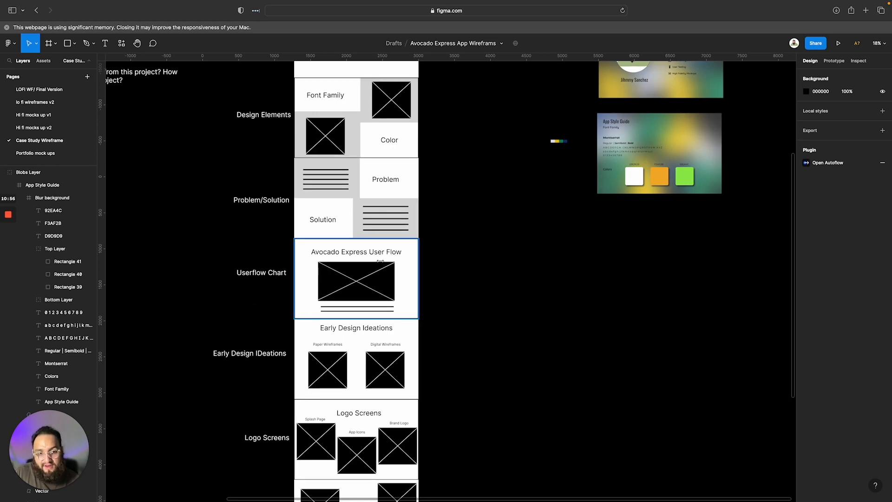
Compare the Design Elements wireframe with the App Style Guide frame and inspect the frame's finished layout up close
scroll(414, 257, up, 4)
scroll(414, 256, right, 2)
scroll(641, 217, up, 1)
scroll(641, 217, right, 1)
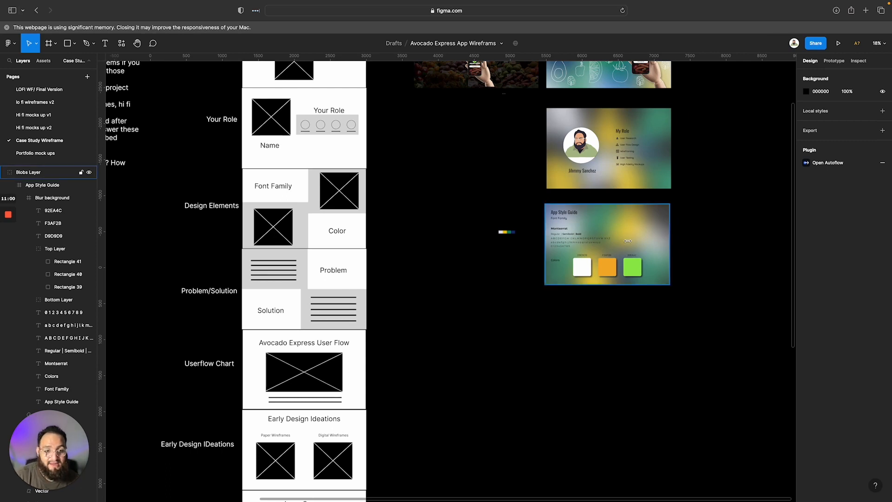
scroll(625, 242, up, 3)
scroll(625, 241, right, 2)
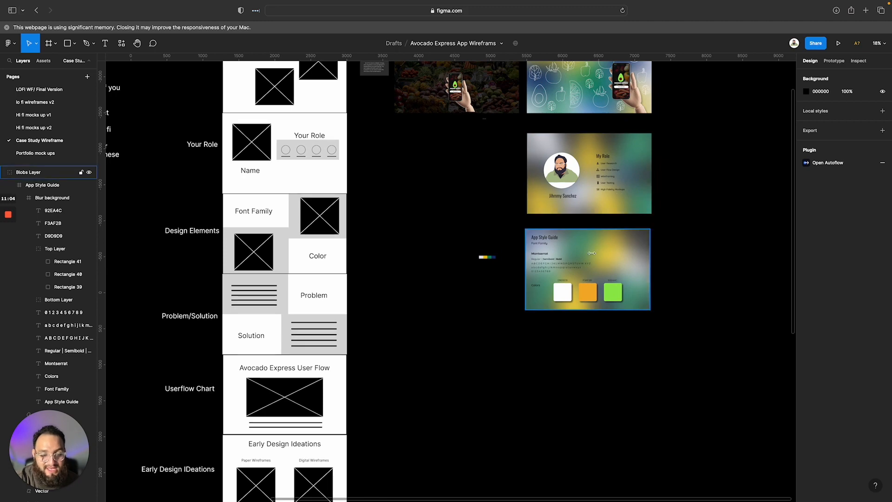
scroll(595, 250, up, 5)
scroll(596, 250, up, 8)
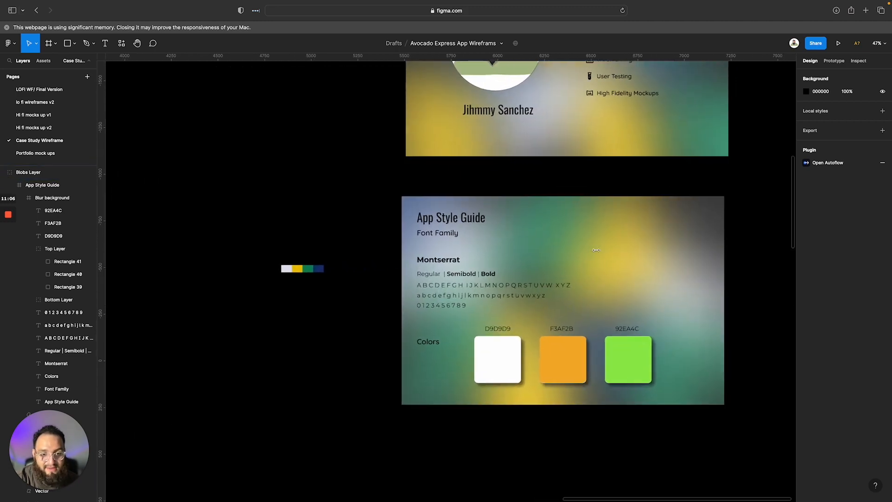
scroll(596, 250, down, 2)
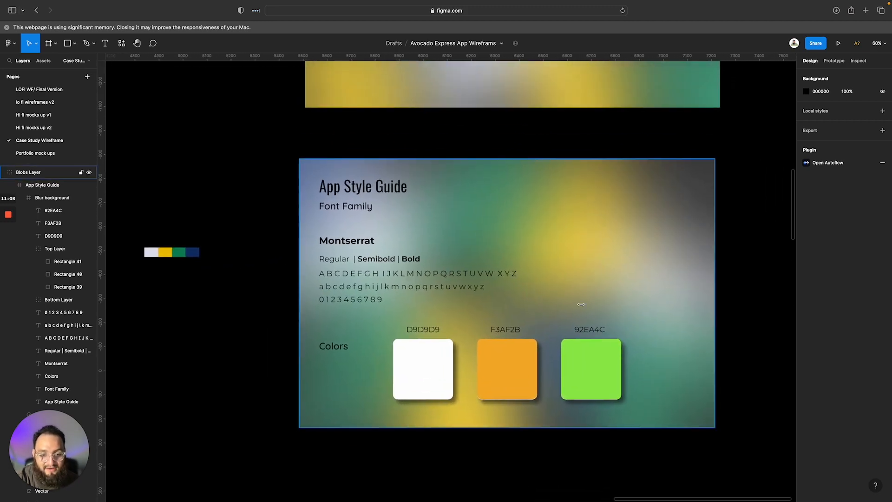